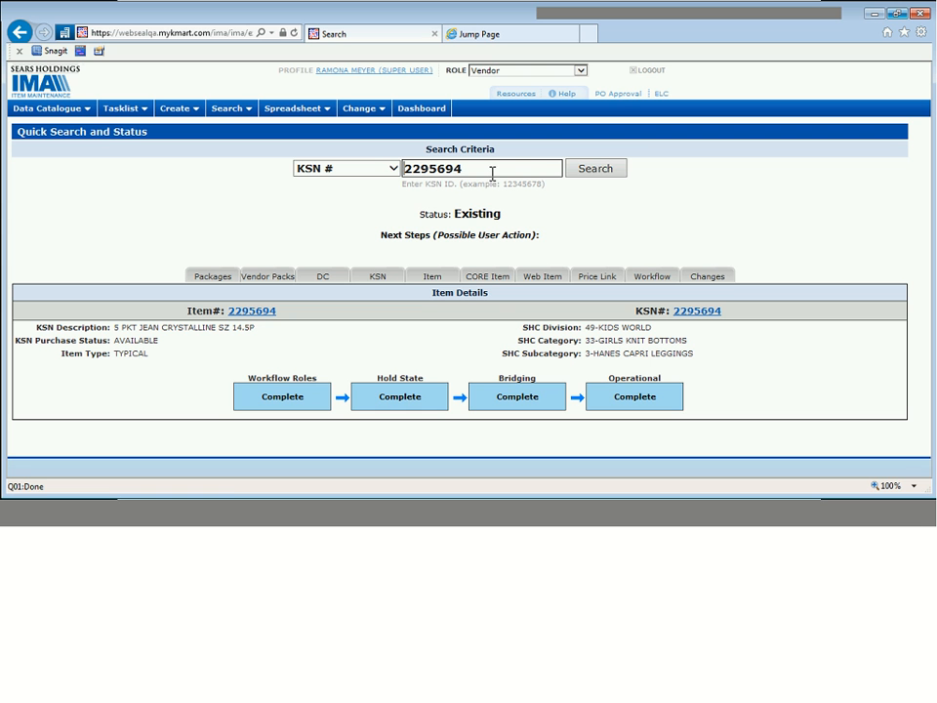
Step: Open the item's package list and start a new package of type UCRT-CARTON
click(214, 278)
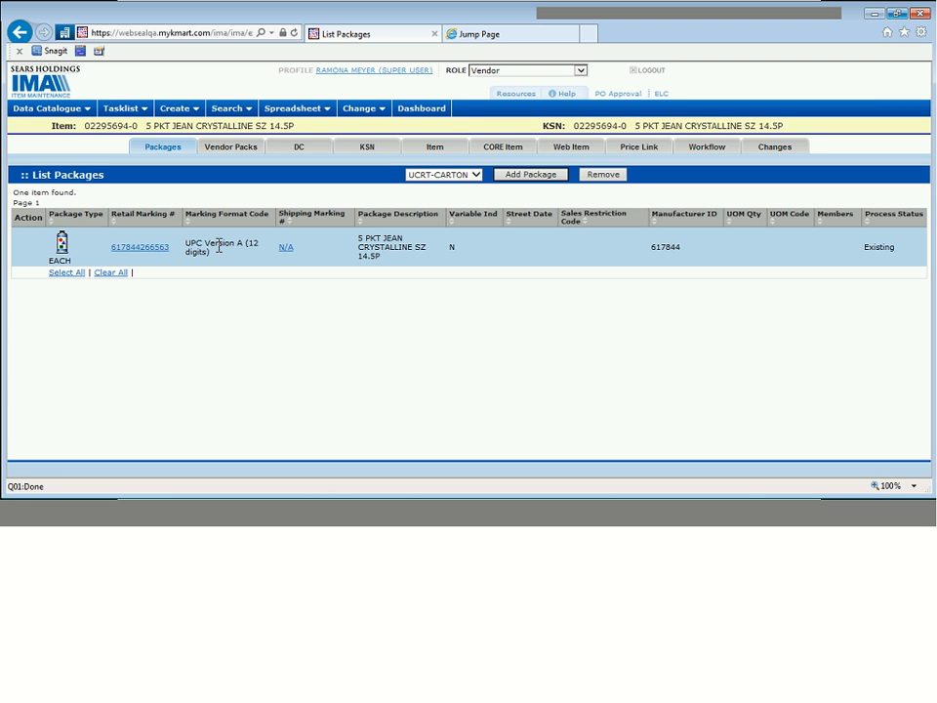
click(476, 176)
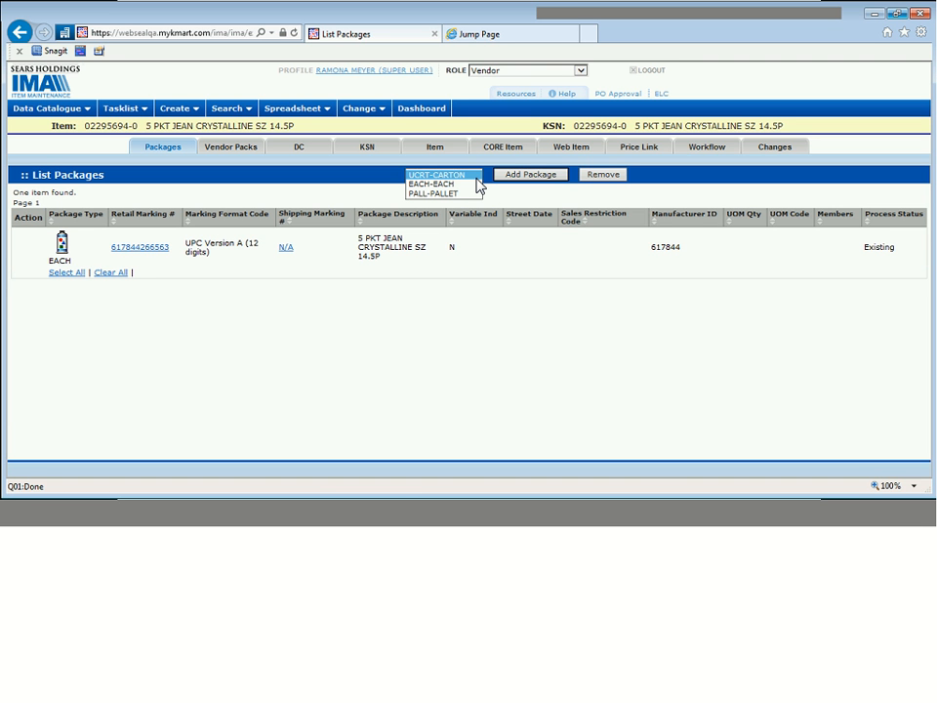
click(476, 175)
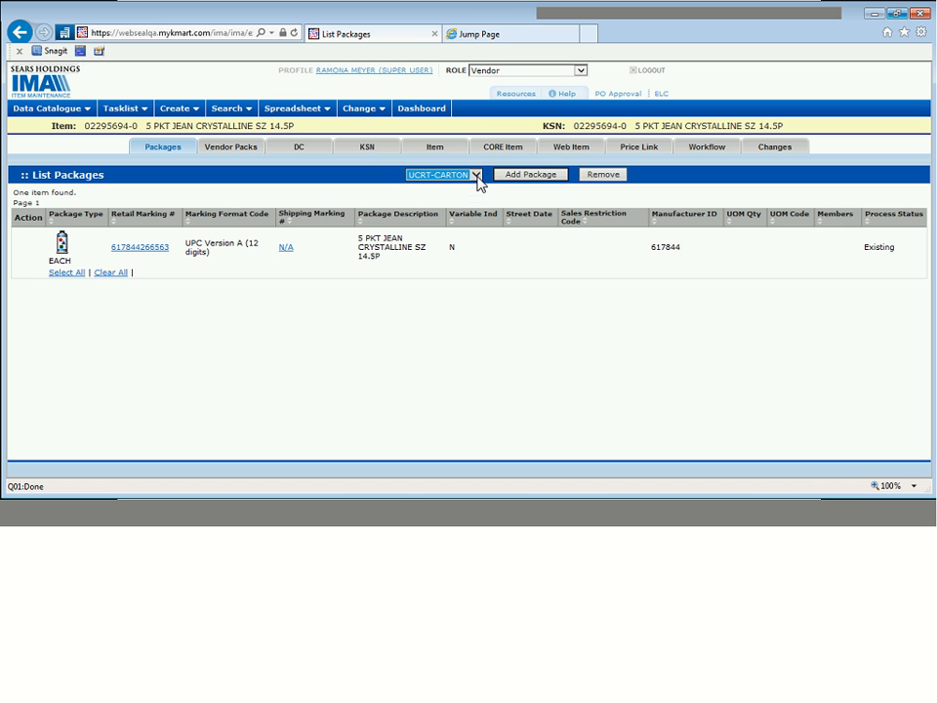
click(546, 178)
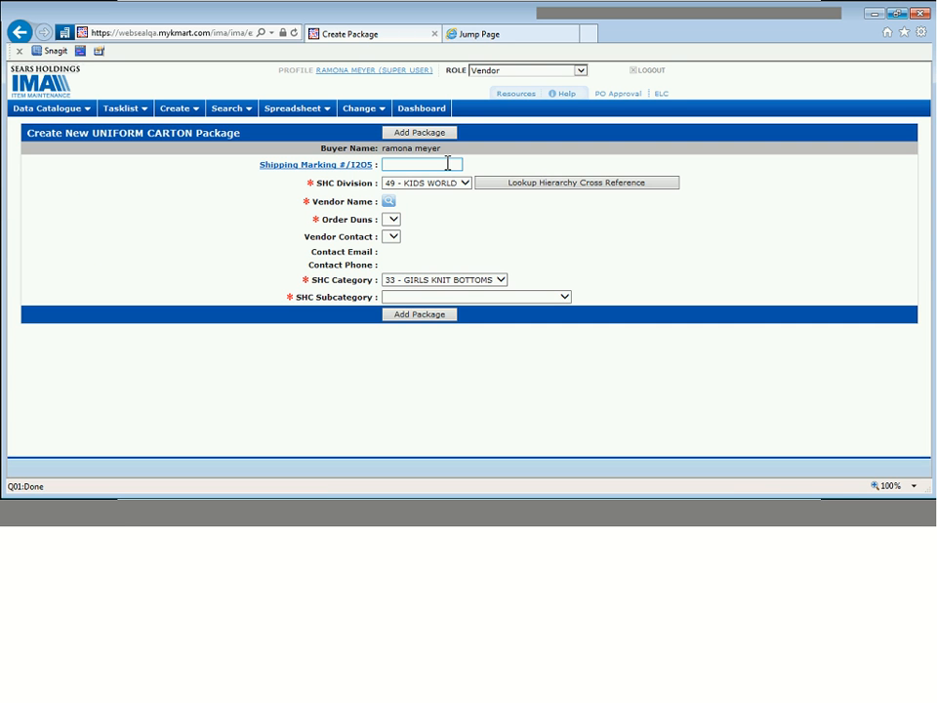
click(447, 163)
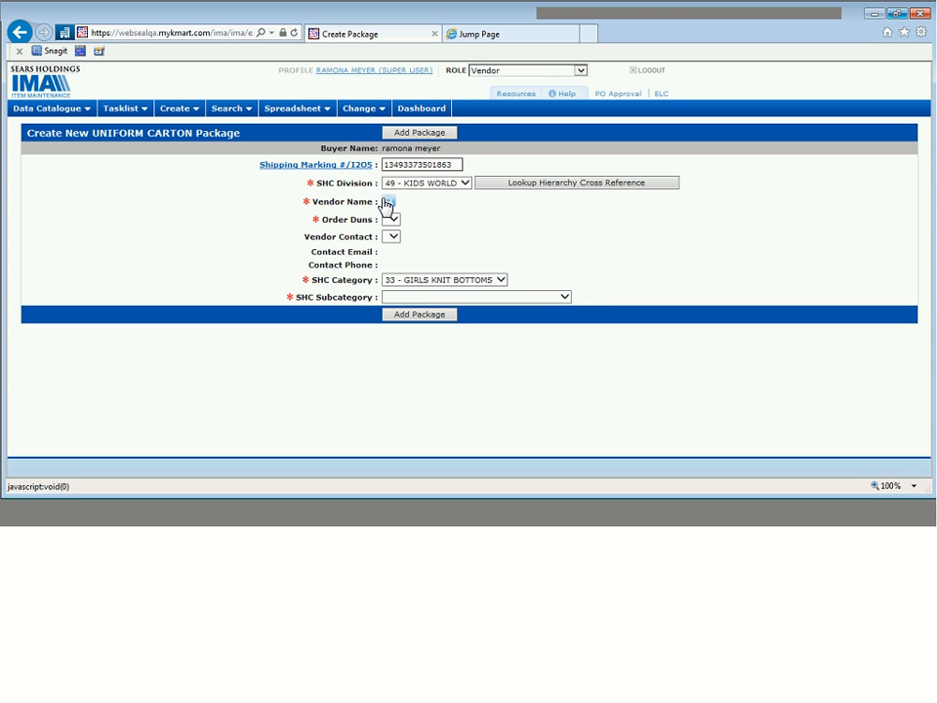
click(387, 202)
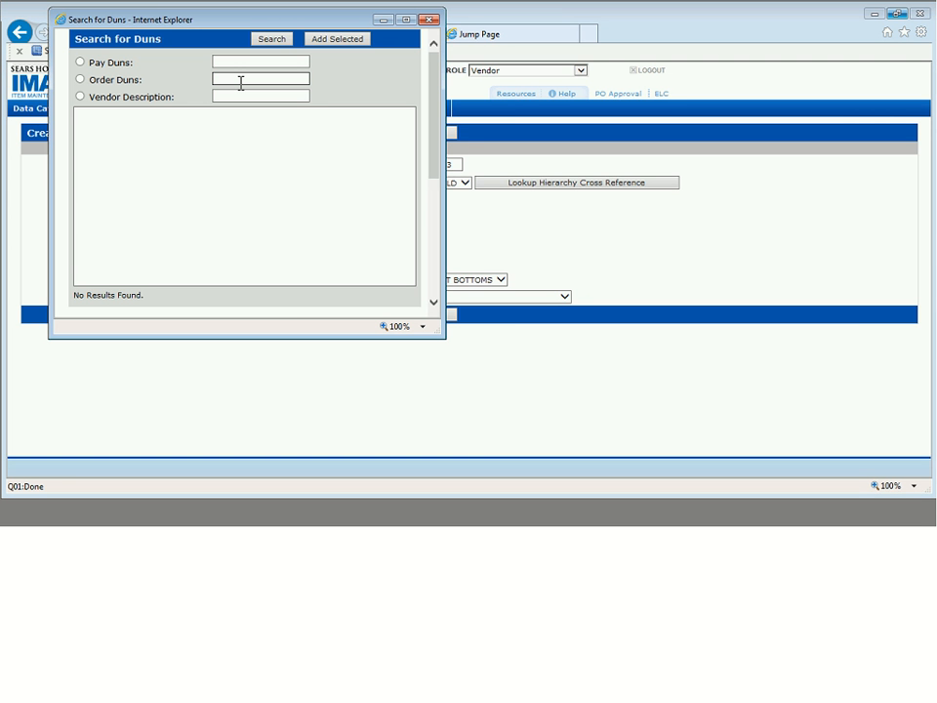
text(947796)
key(Return)
click(225, 121)
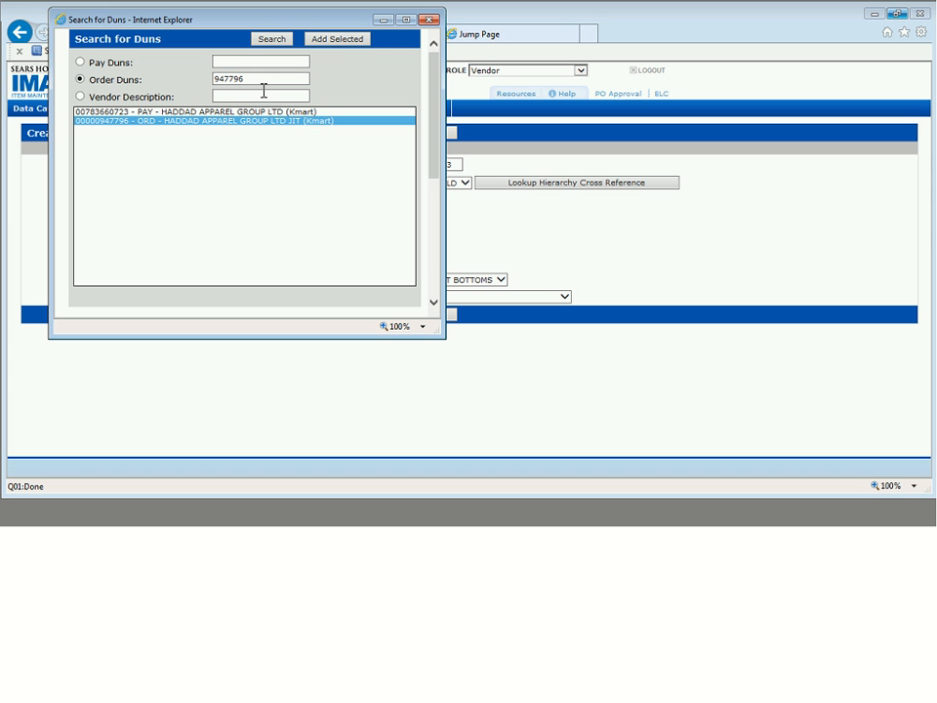
click(357, 39)
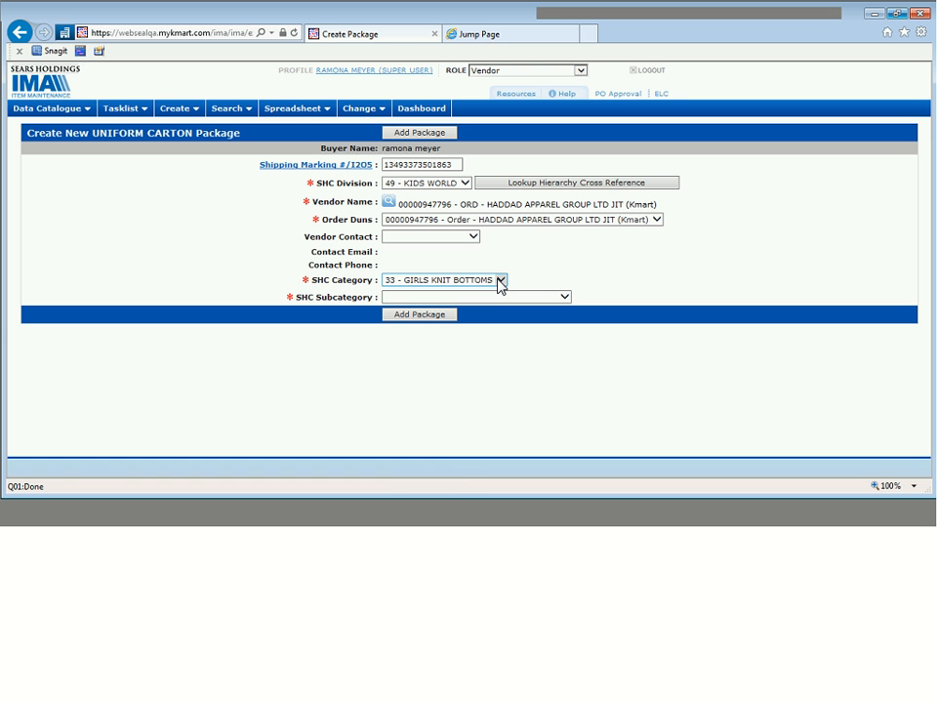
Step: Set the SHC subcategory to 1 - S/F LEVI FASHION BOTTOMS and add the uniform carton package
click(498, 301)
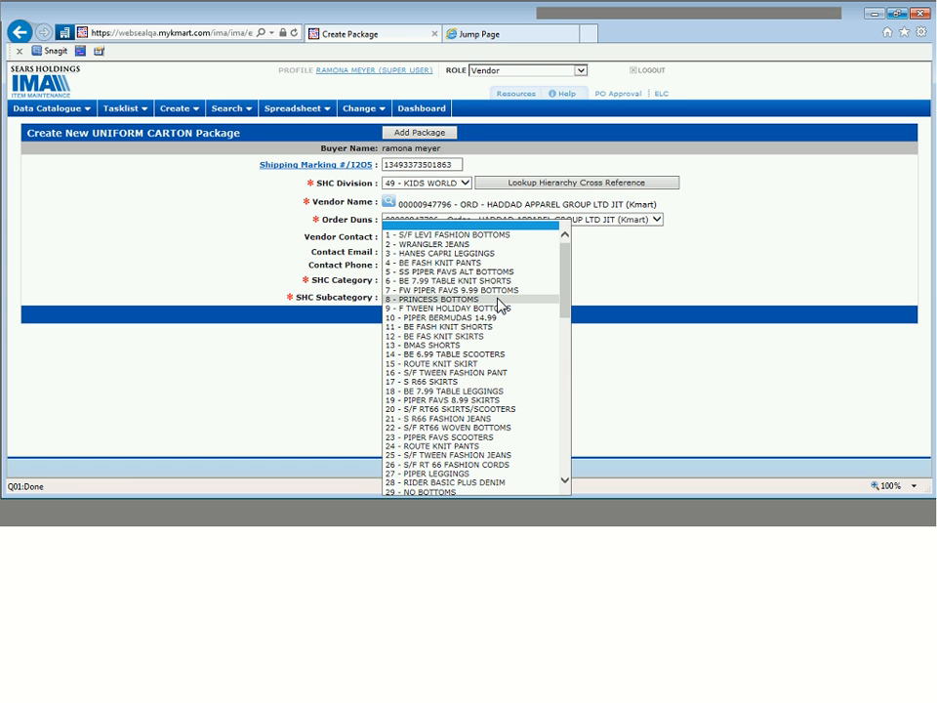
click(486, 237)
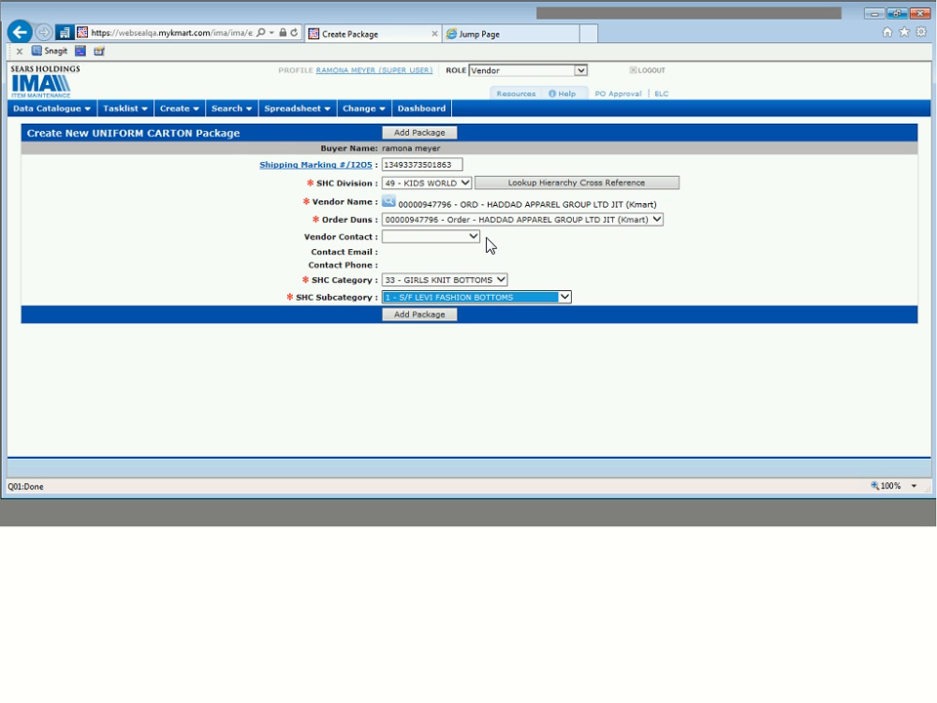
click(435, 315)
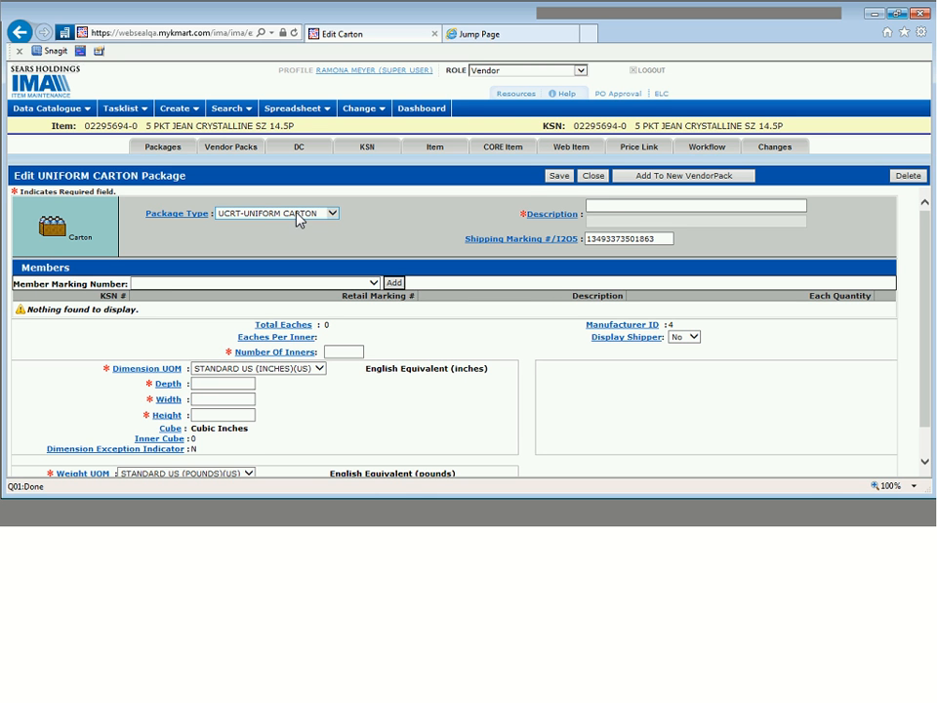
Step: Enter the carton's description as "5 pkt jean uniform" on the first line and "carton" on the second
click(611, 204)
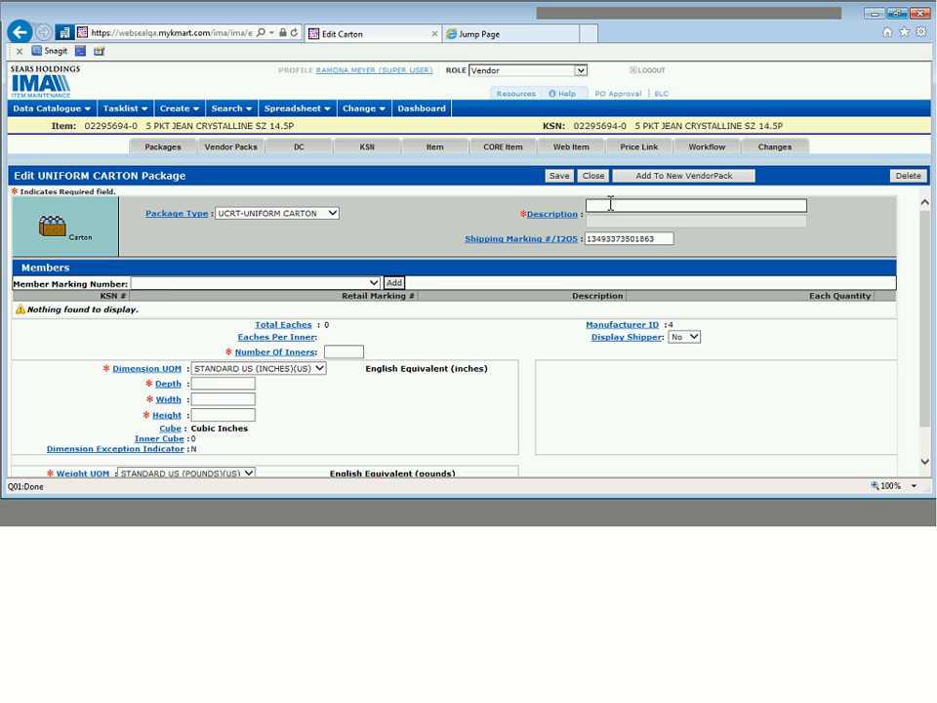
text(5)
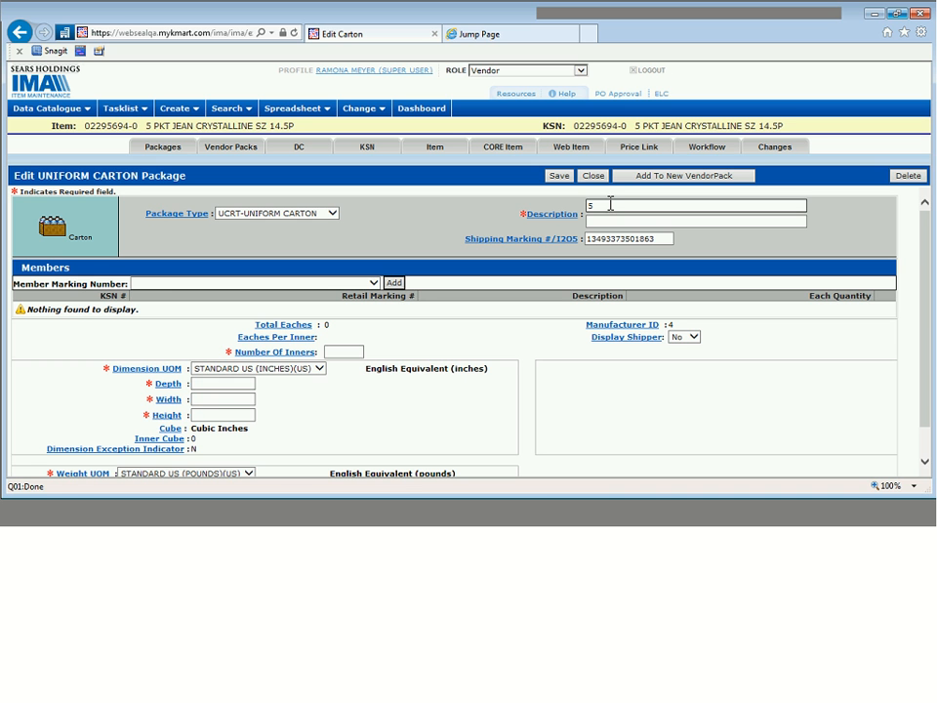
text( pkt jean uniform c)
key(Tab)
text(carton)
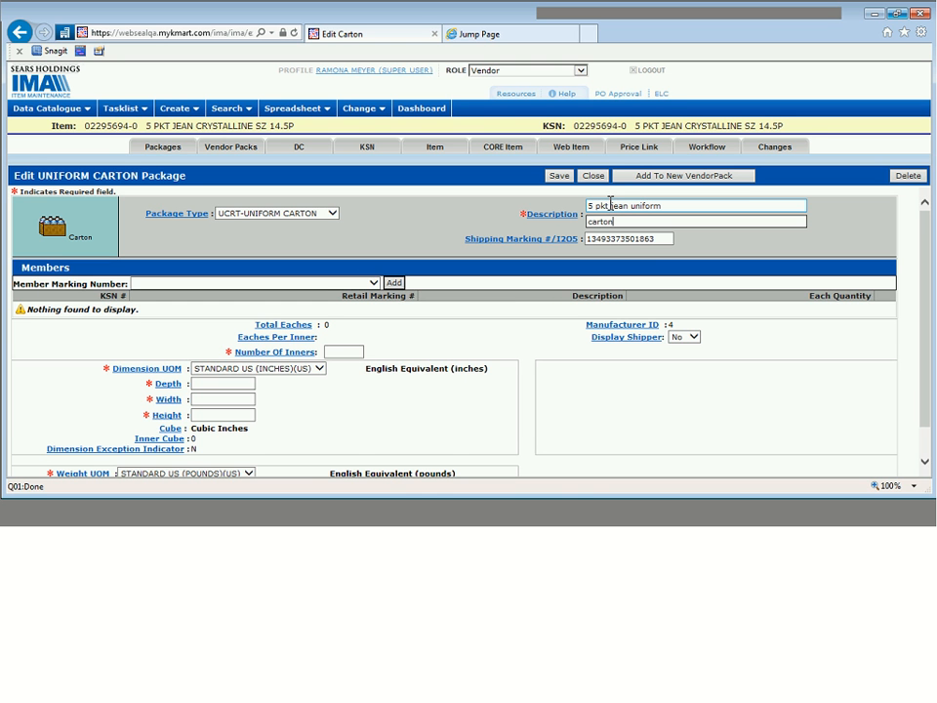
click(373, 284)
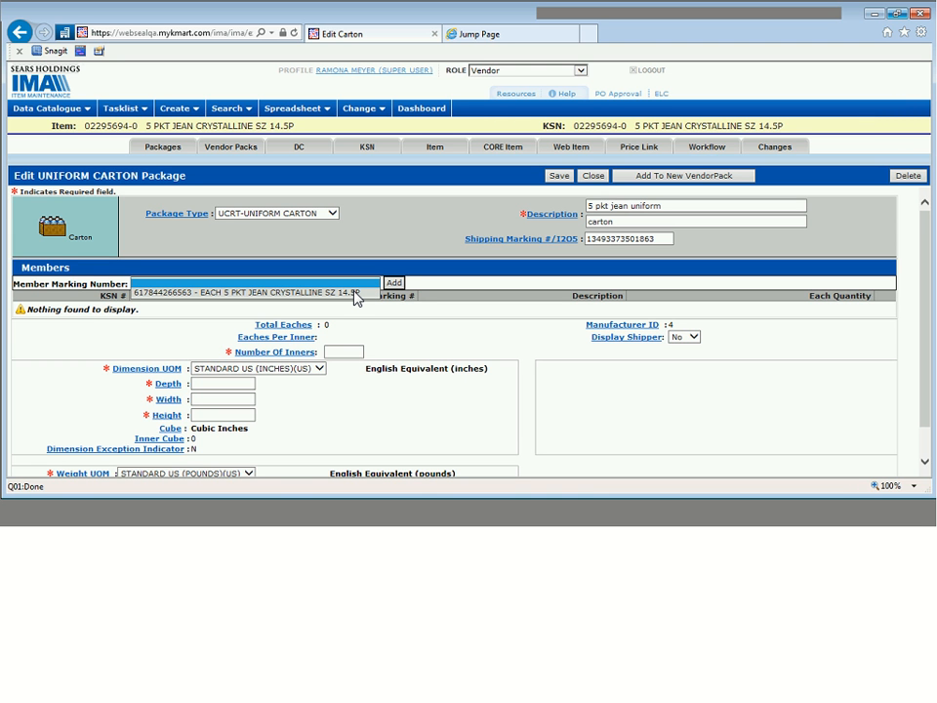
click(354, 293)
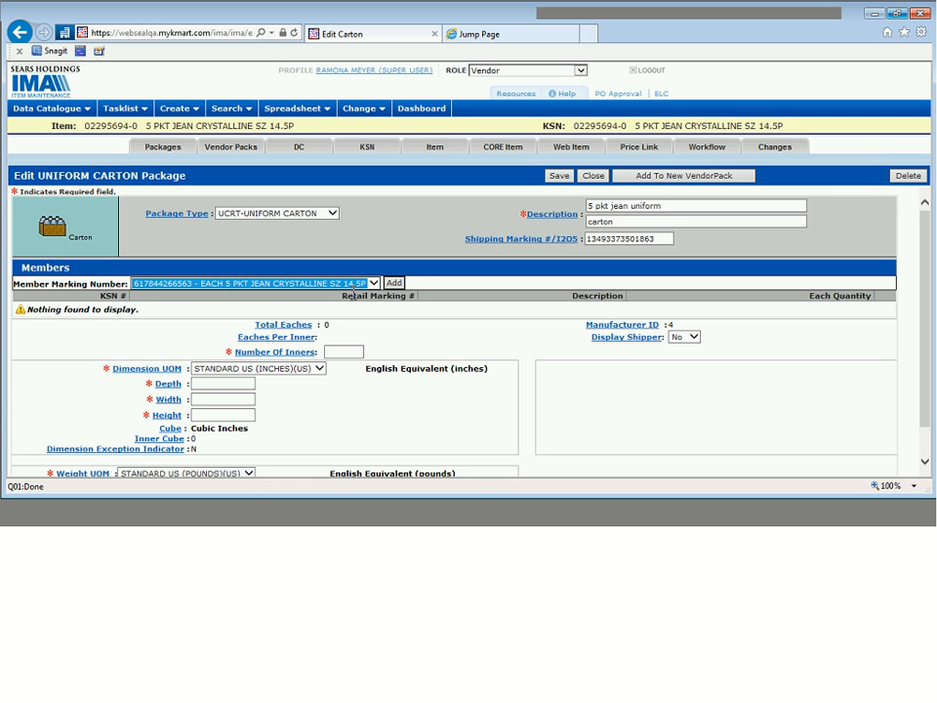
click(398, 284)
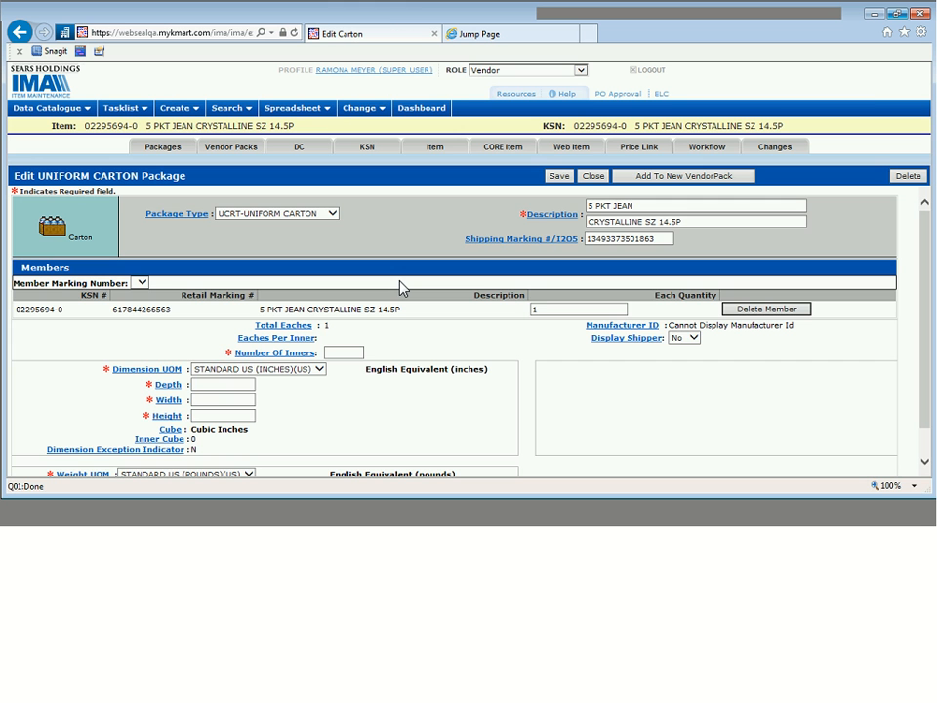
click(545, 309)
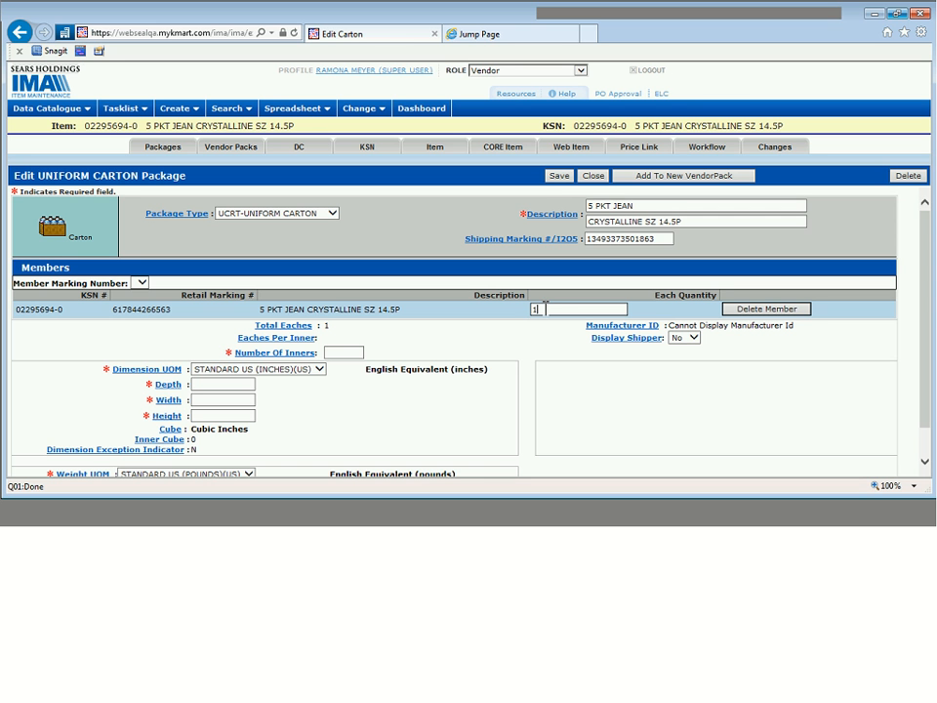
text(0)
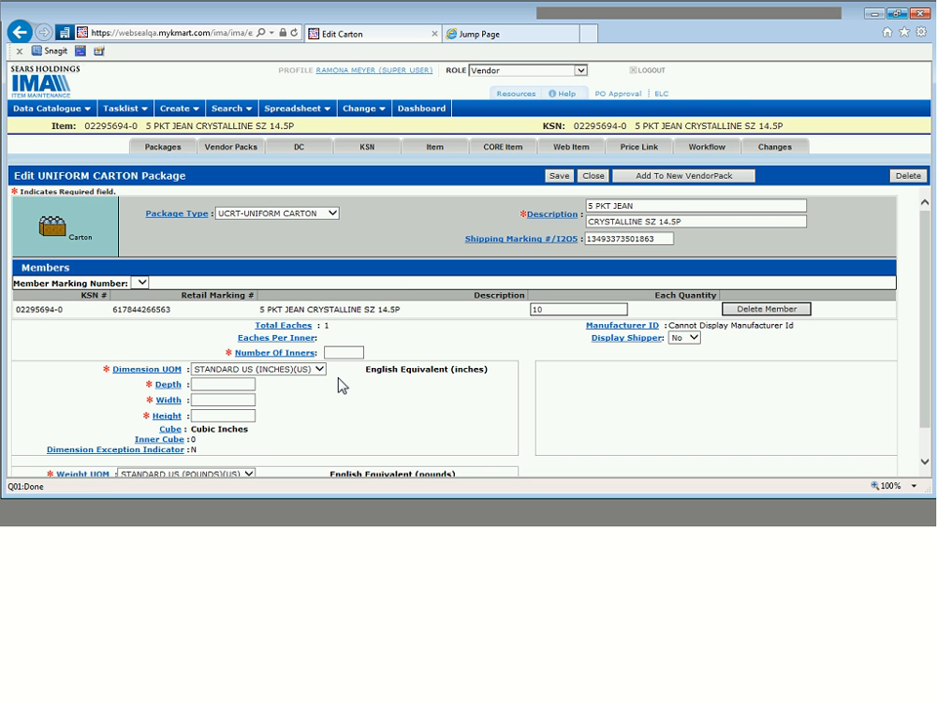
Step: Set the carton's number of inners to 2 and save the package
click(342, 352)
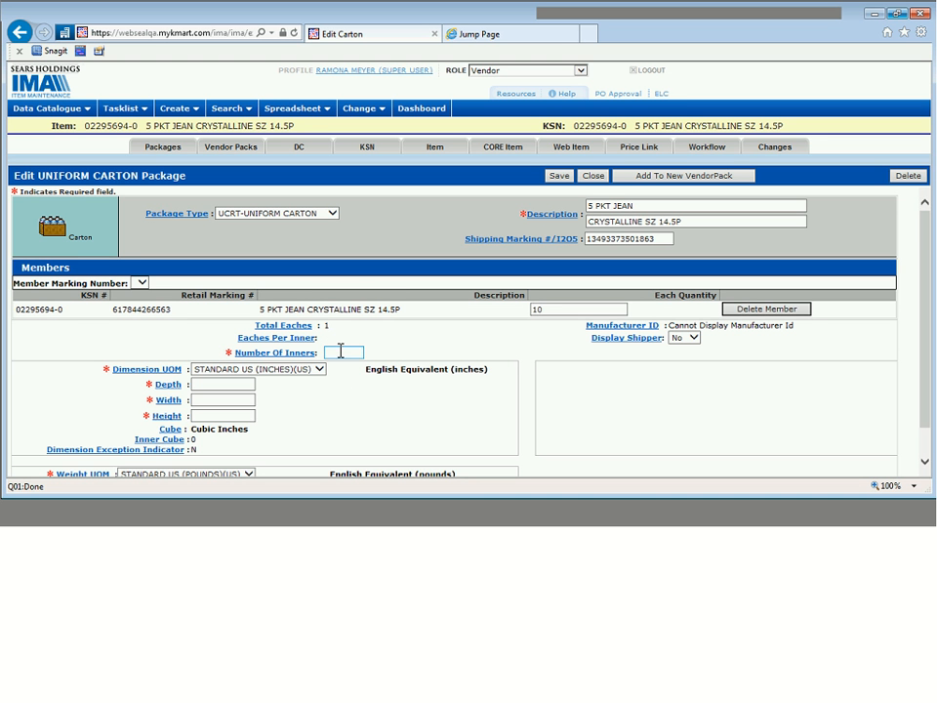
click(340, 352)
text(2)
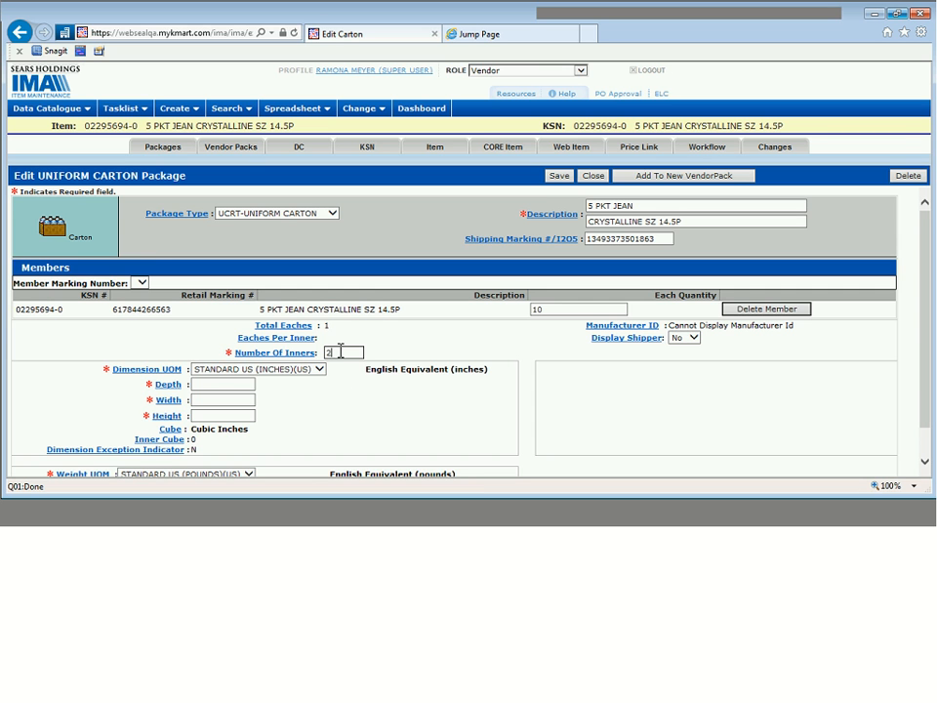
click(561, 178)
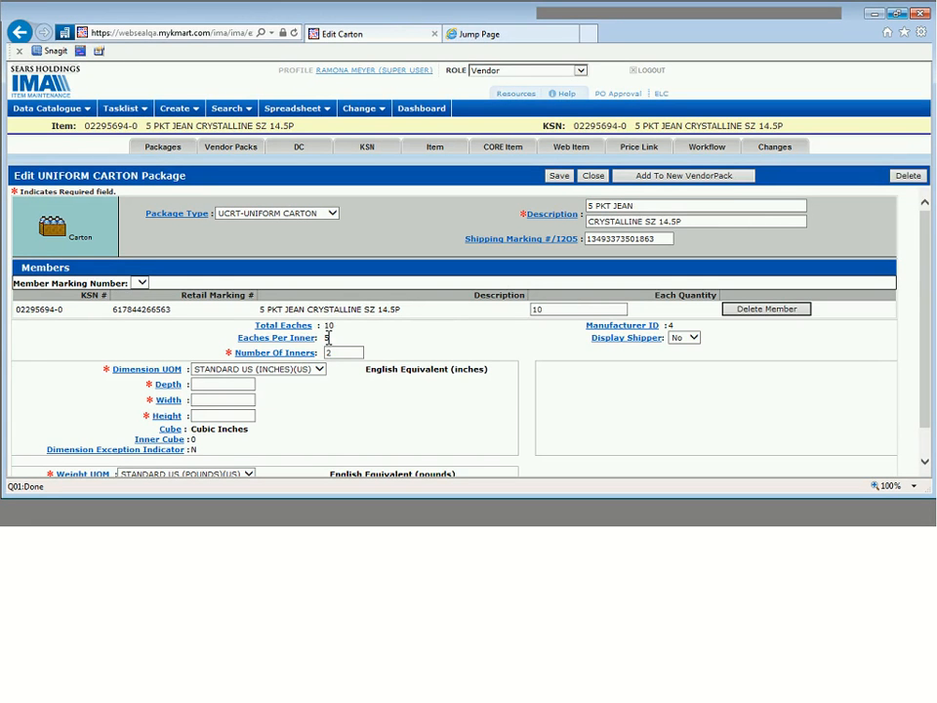
Step: Change the carton's number of inners to 3 and save the package
click(337, 355)
double_click(330, 352)
text(3)
click(556, 177)
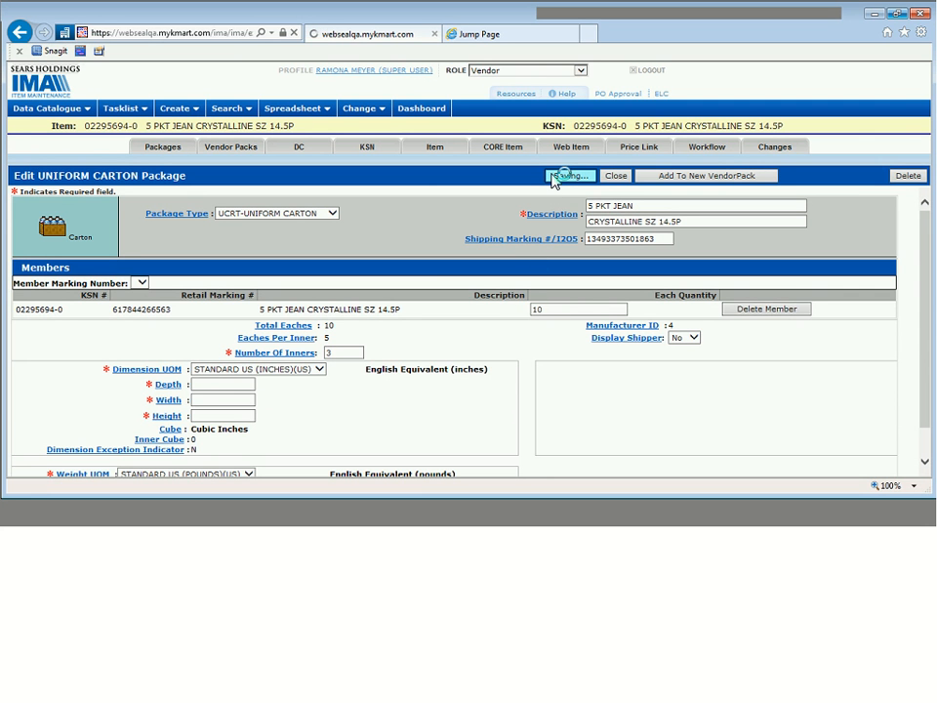
Step: Set the carton's number of inners to 10 and save the package
click(341, 356)
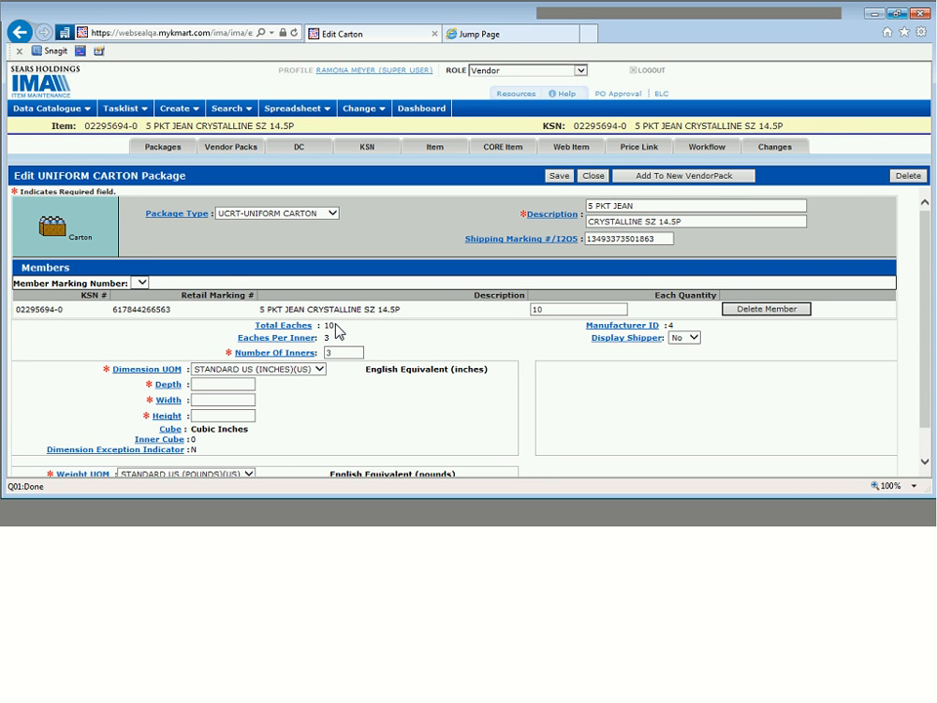
click(336, 354)
drag(338, 352, 315, 354)
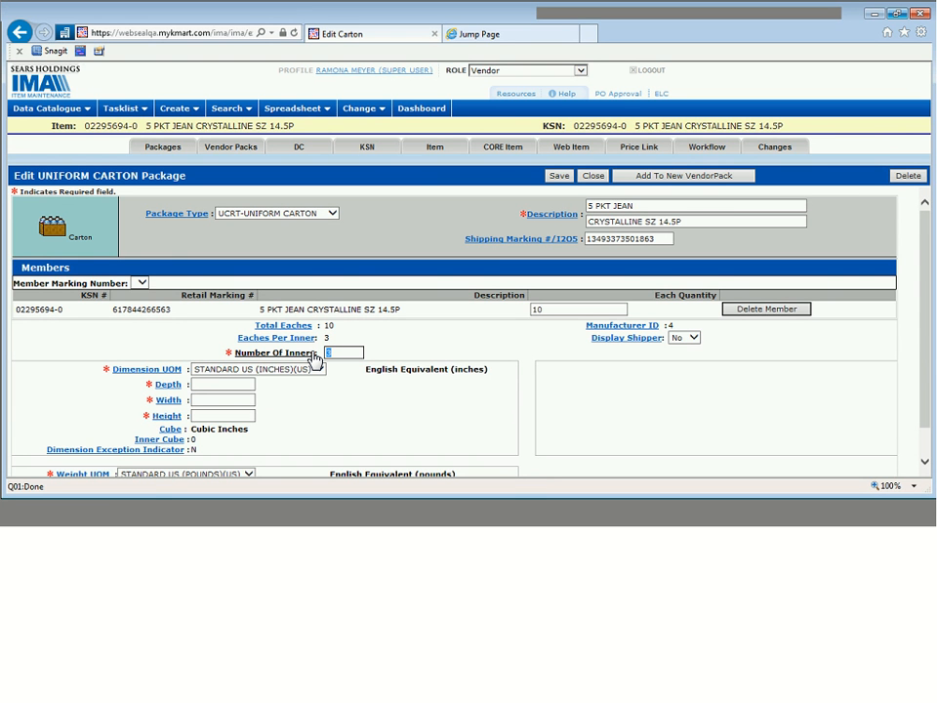
text(10)
click(558, 176)
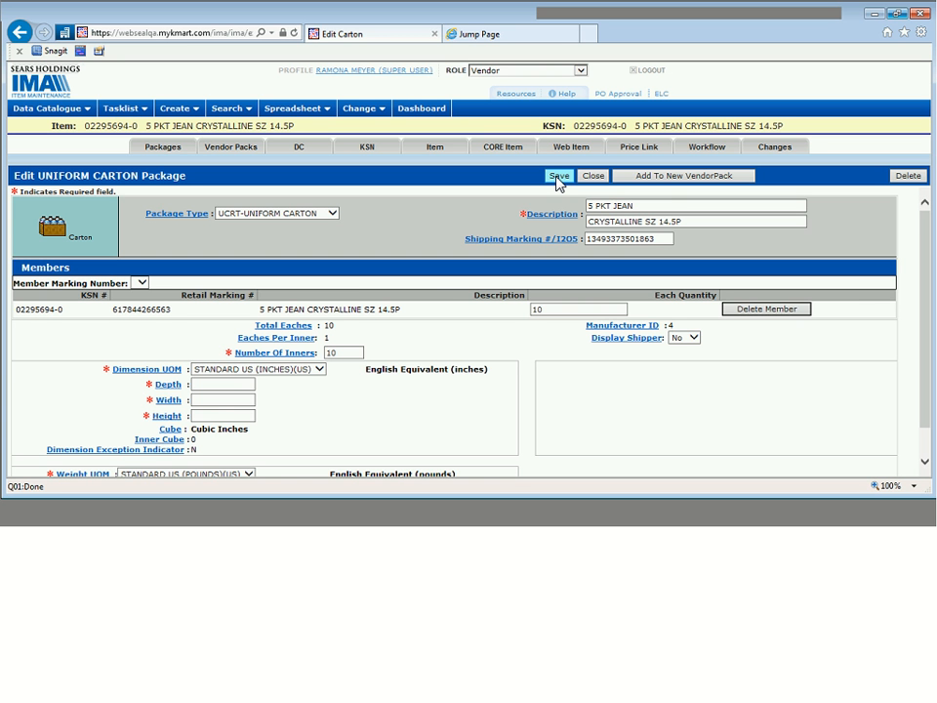
Step: Enter the carton's dimensions as depth 18, width 24 and height 50 inches, and save the package
click(348, 352)
click(215, 382)
text(18)
key(Tab)
text(24)
key(Tab)
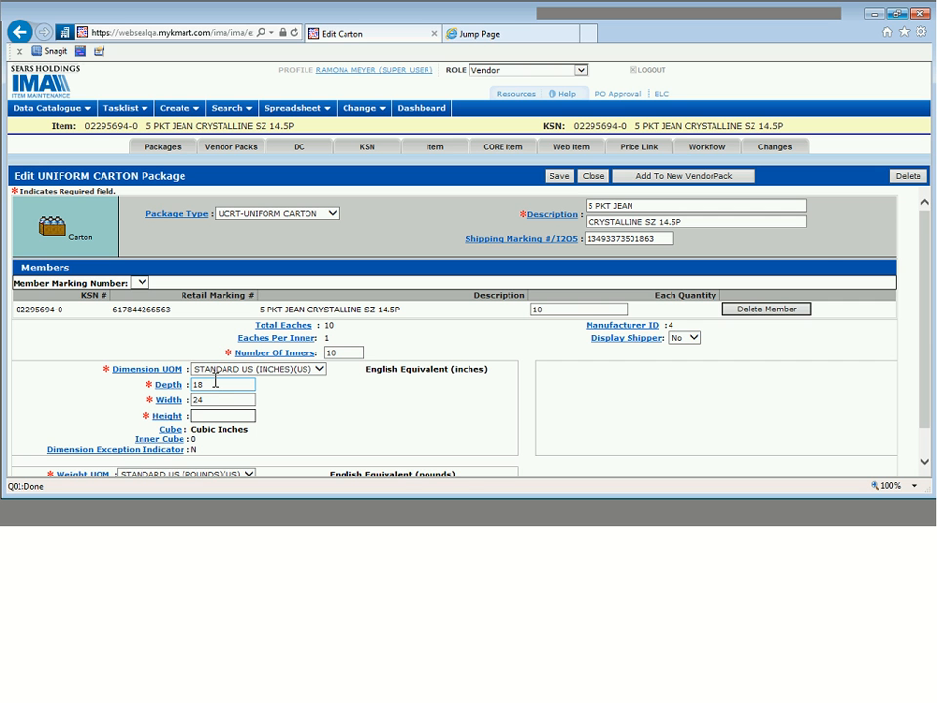
text(50)
click(553, 177)
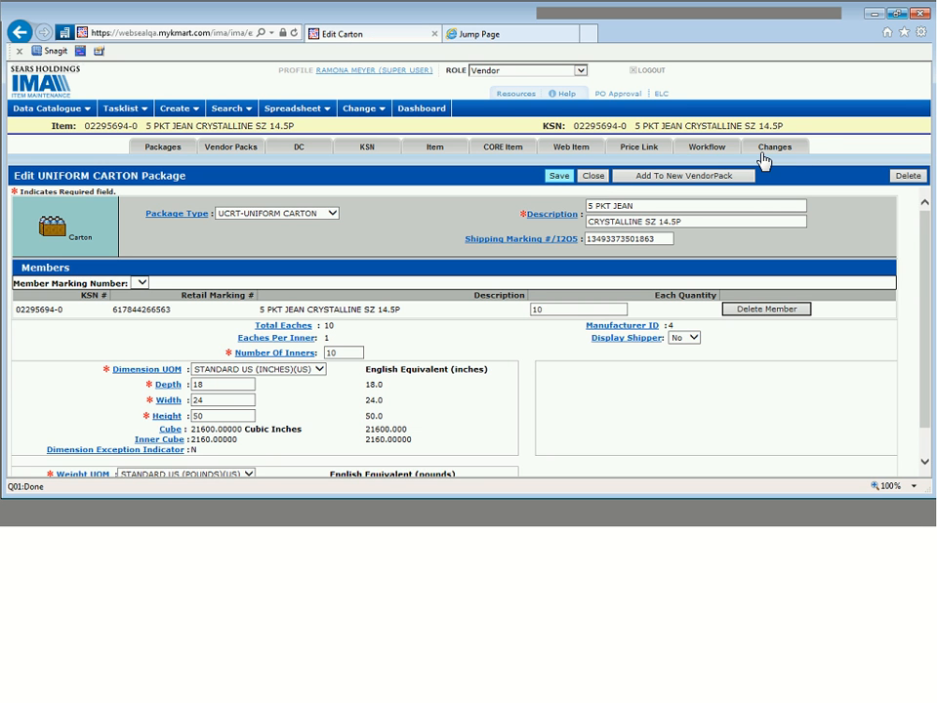
Step: Run the Check For Errors workflow transition on the item and examine the PackageId and Depth messages for the uniform carton
click(709, 148)
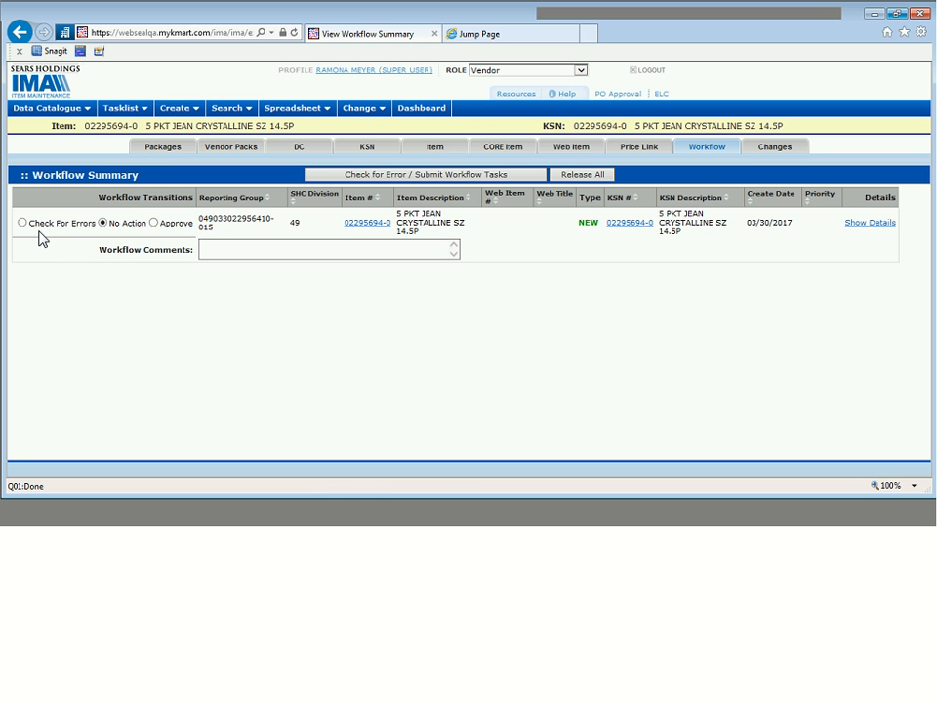
click(22, 223)
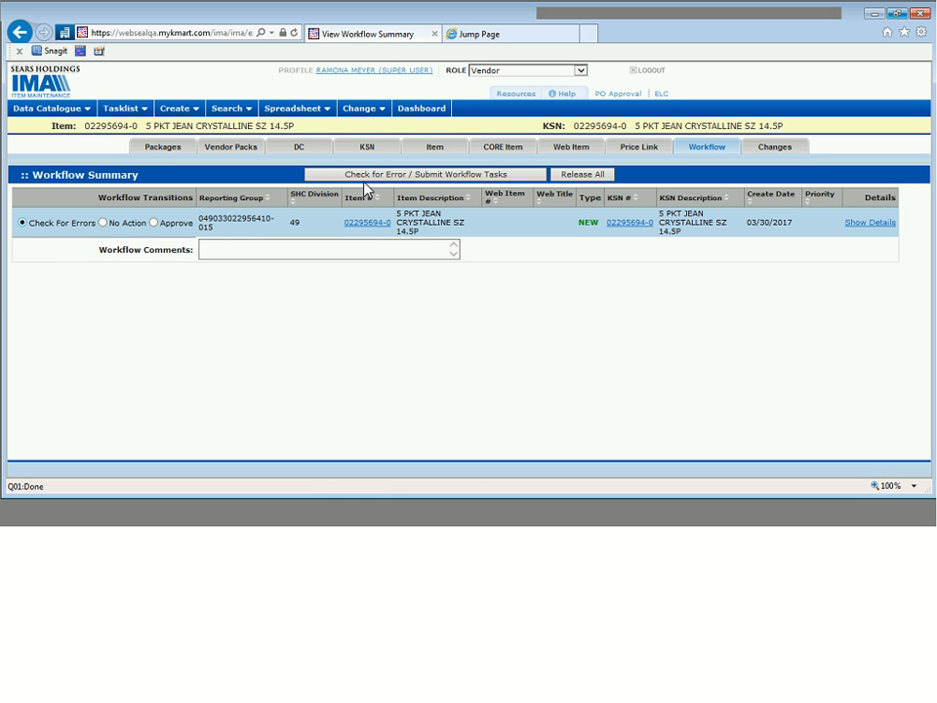
click(395, 176)
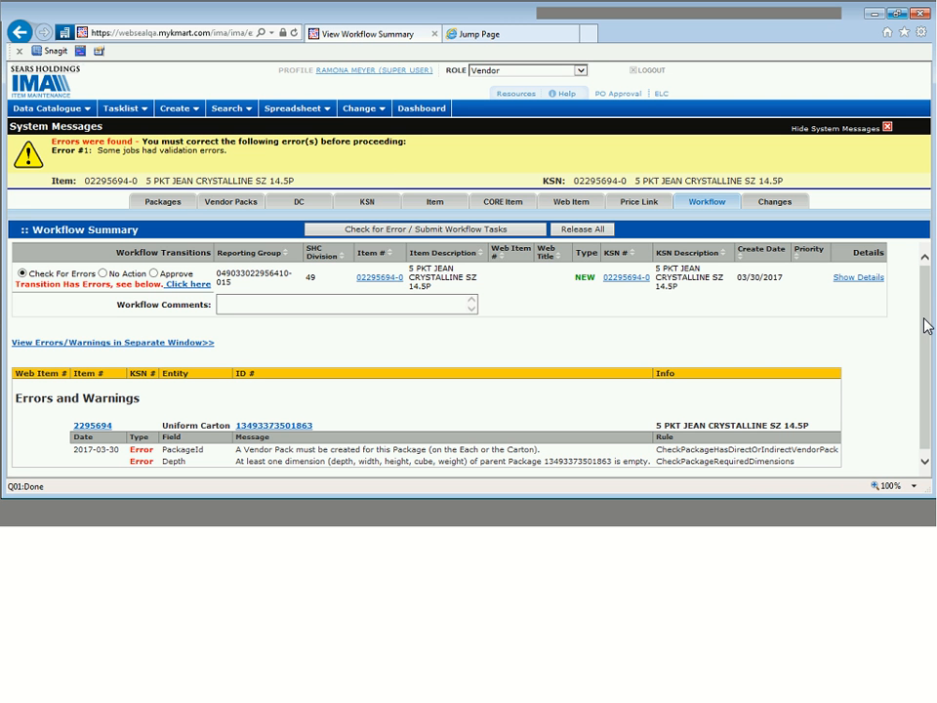
drag(926, 304, 927, 408)
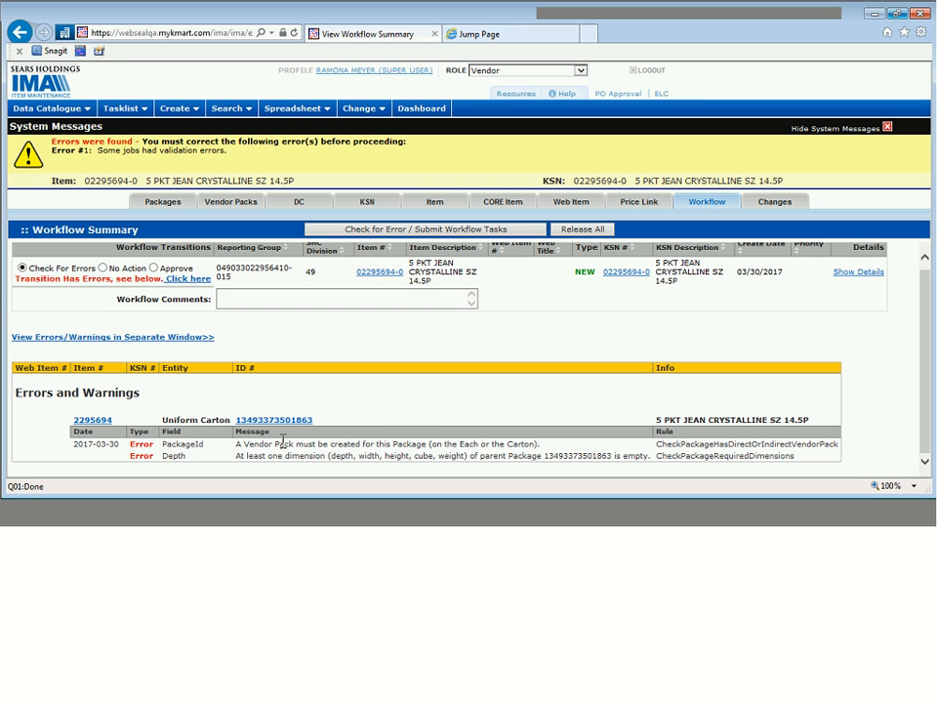
drag(238, 445, 550, 449)
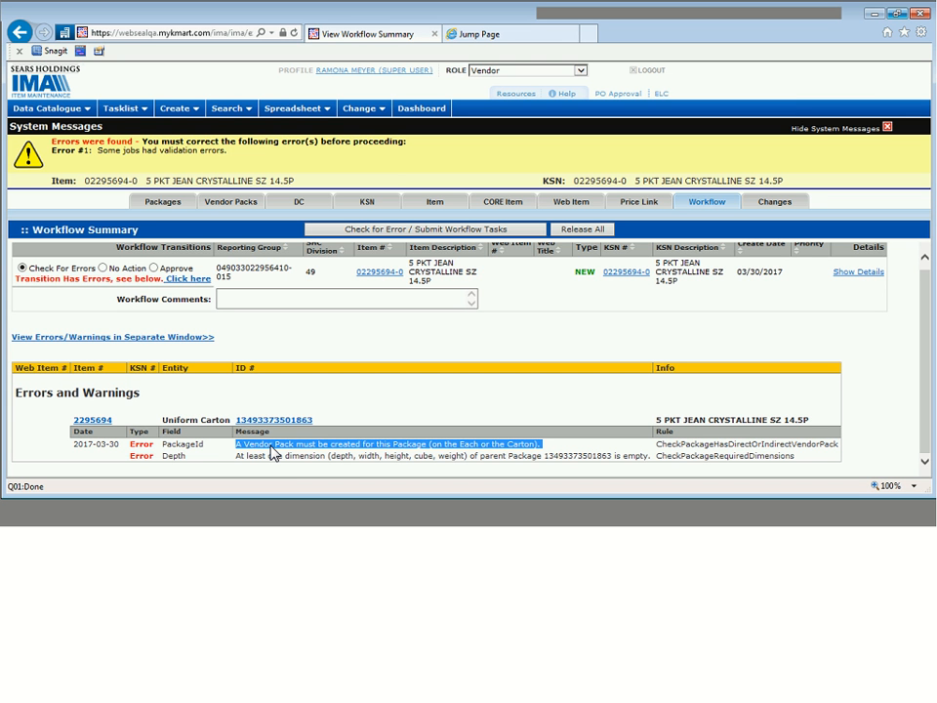
double_click(174, 454)
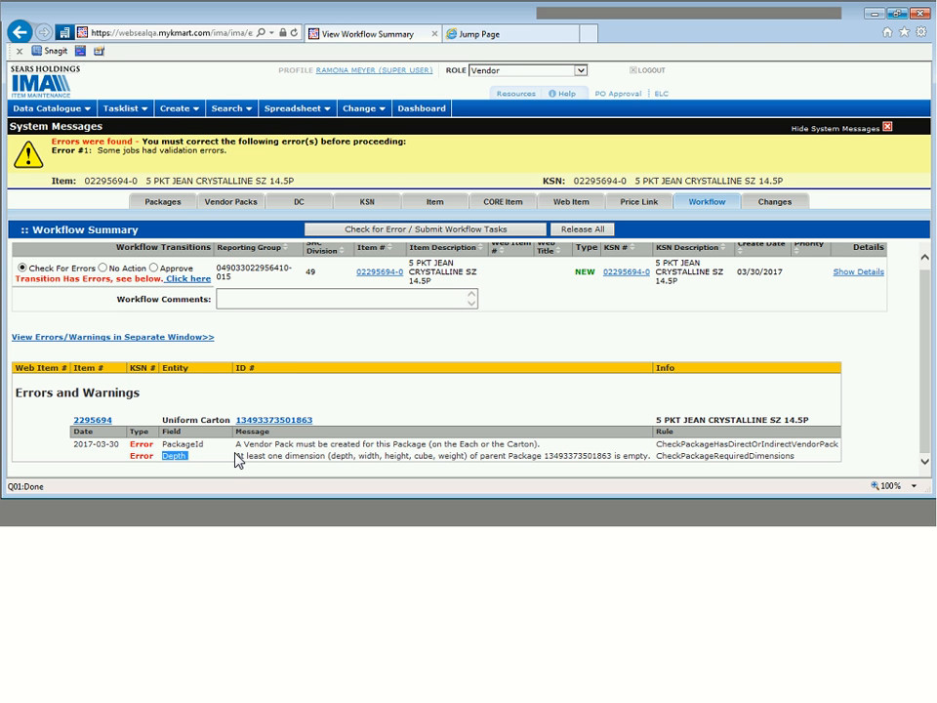
drag(237, 456, 246, 456)
drag(331, 452, 580, 458)
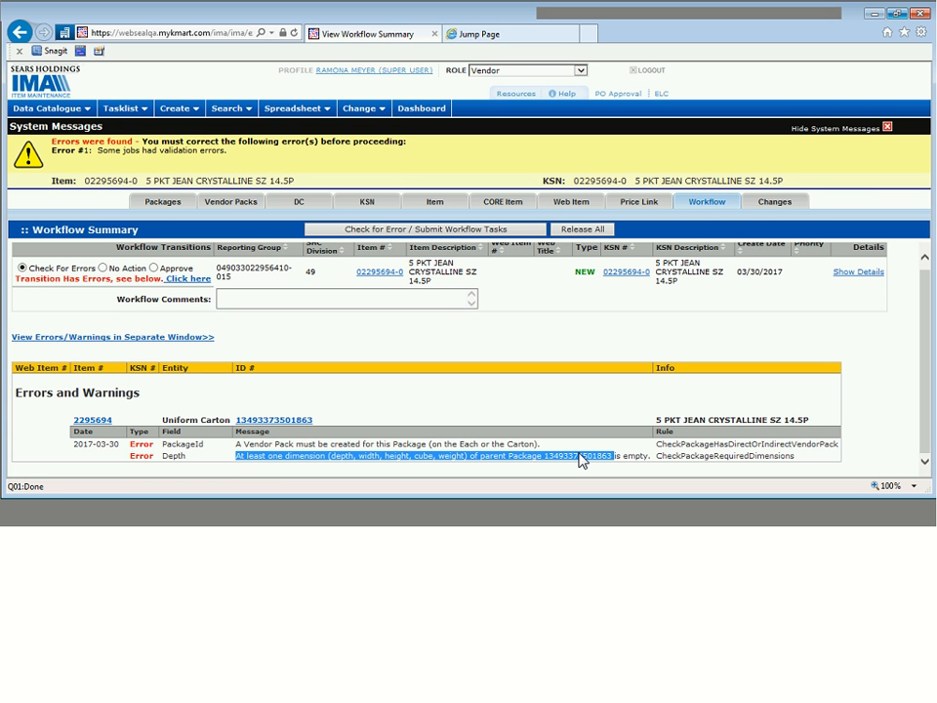
Step: Open the item's uniform carton package for editing, set its weight to 10 pounds, and save it
click(169, 202)
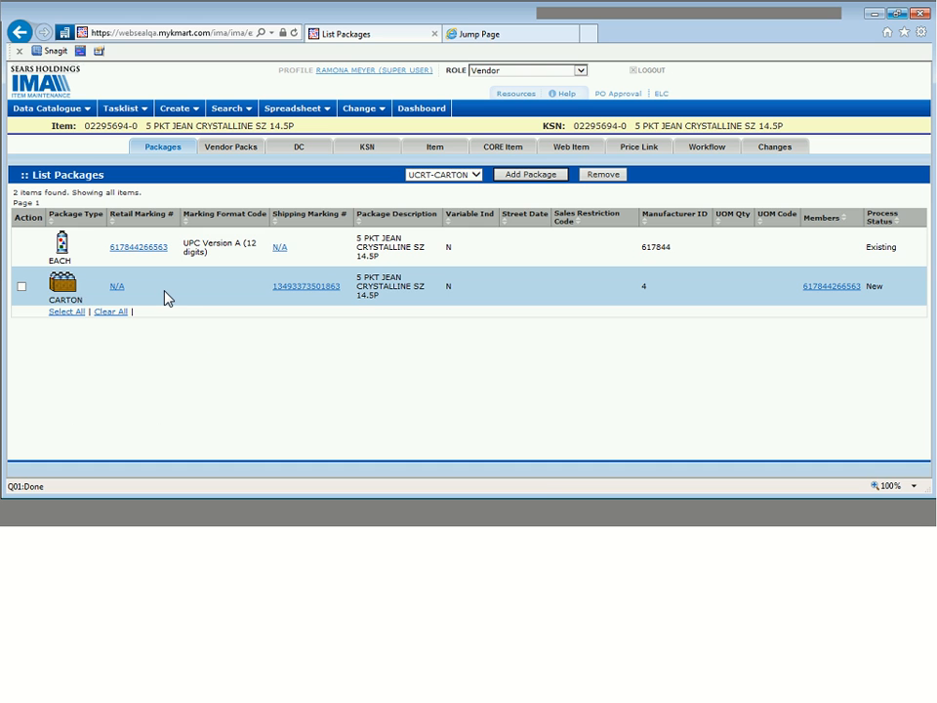
click(20, 288)
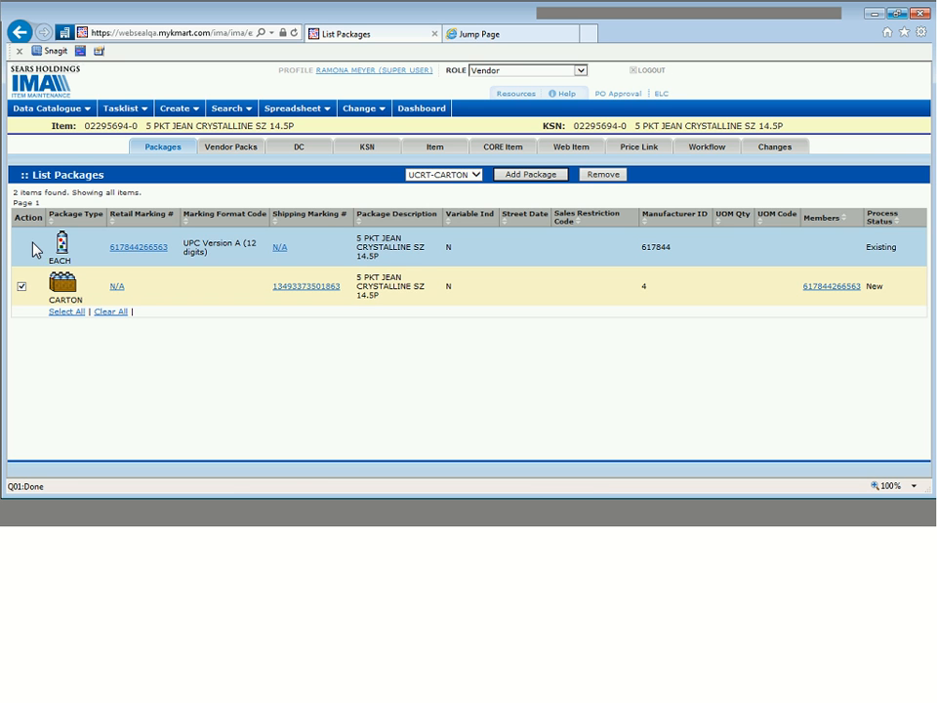
click(305, 285)
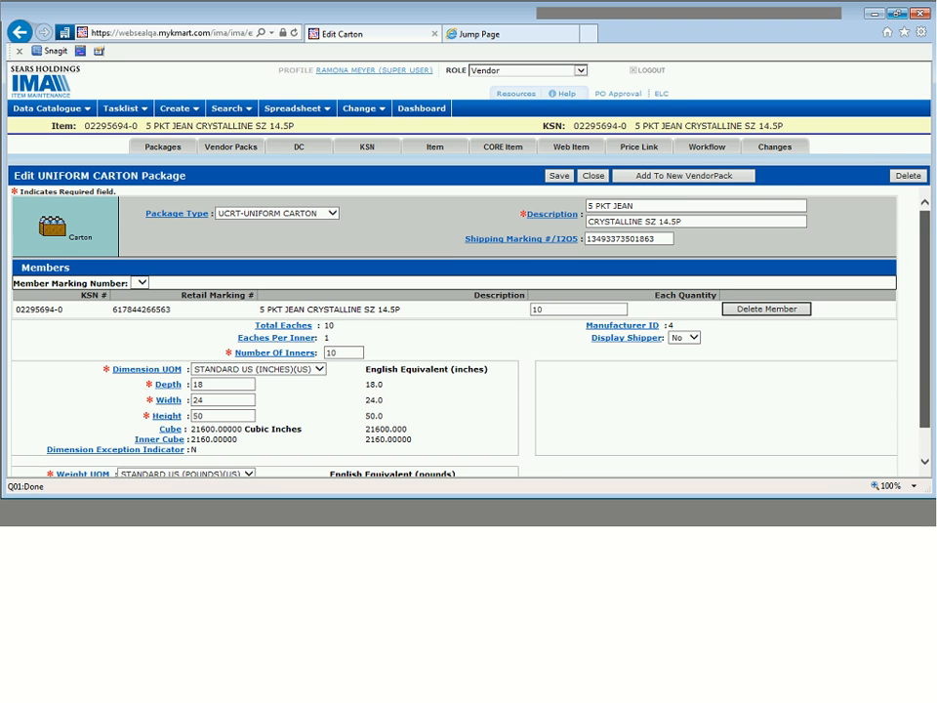
scroll(454, 332, down, 1)
click(167, 457)
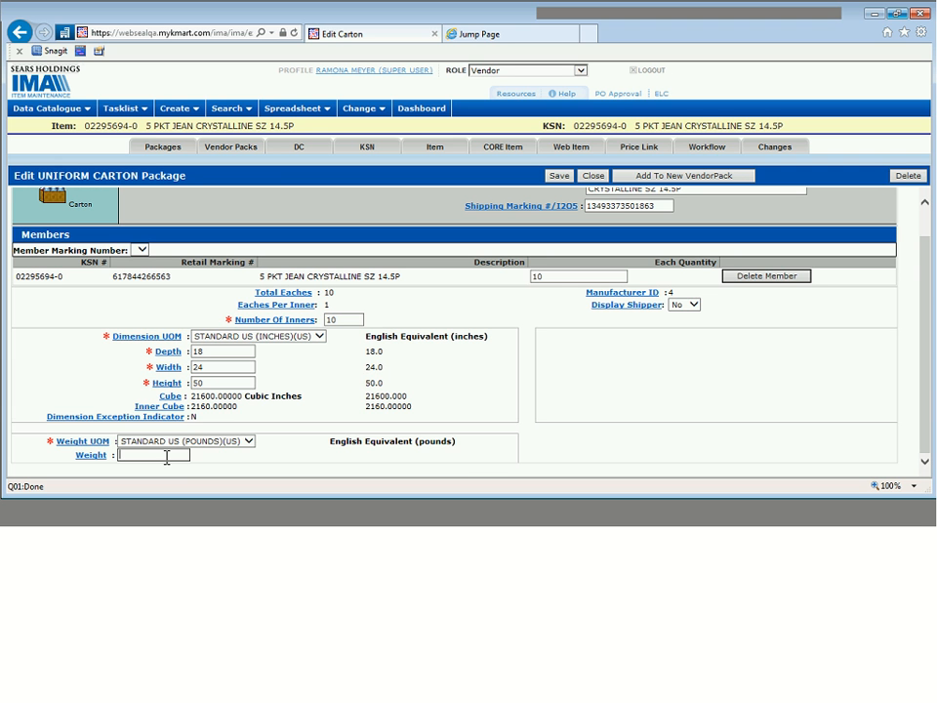
text(10)
click(558, 177)
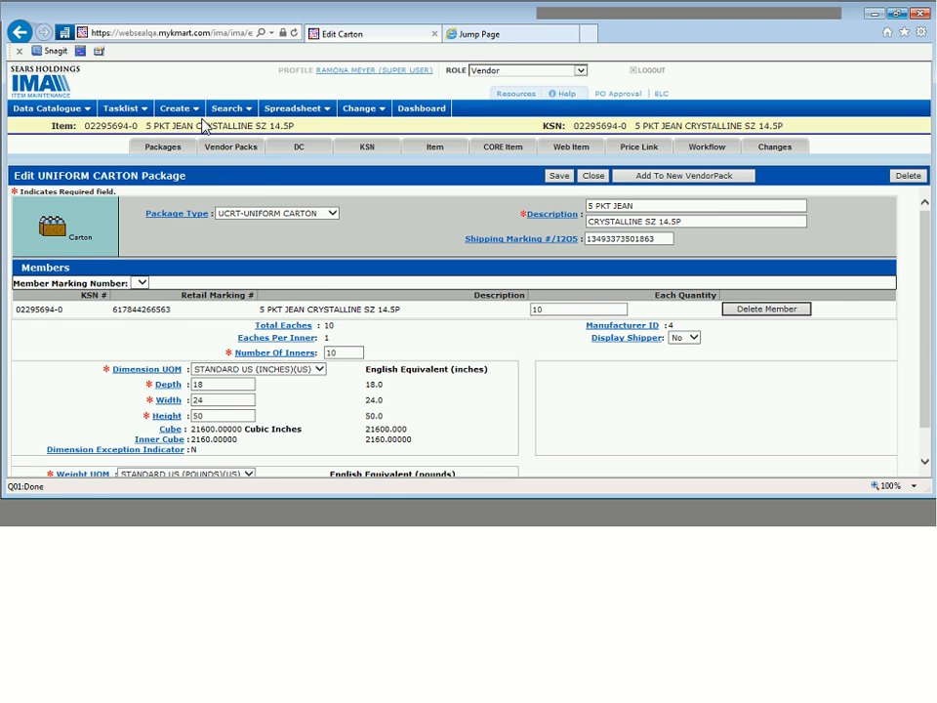
mouse_move(183, 113)
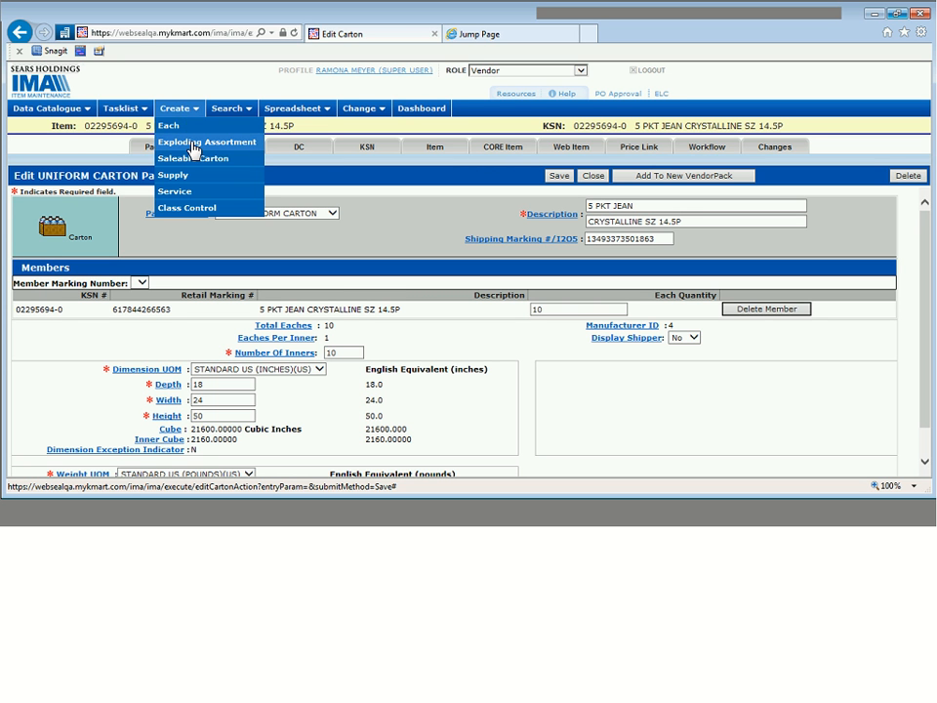
click(193, 150)
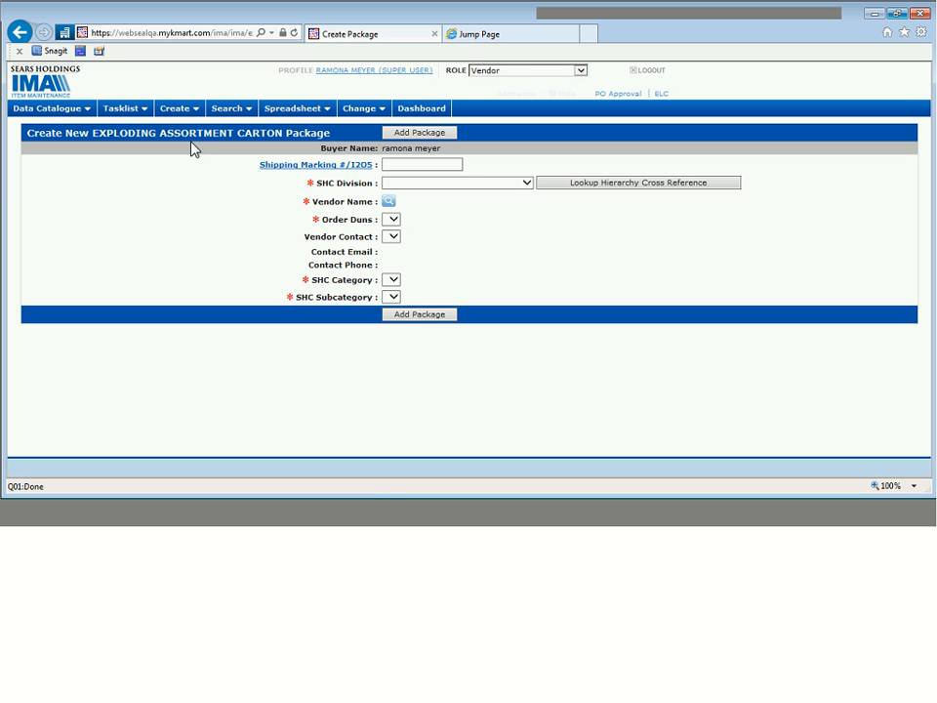
click(447, 163)
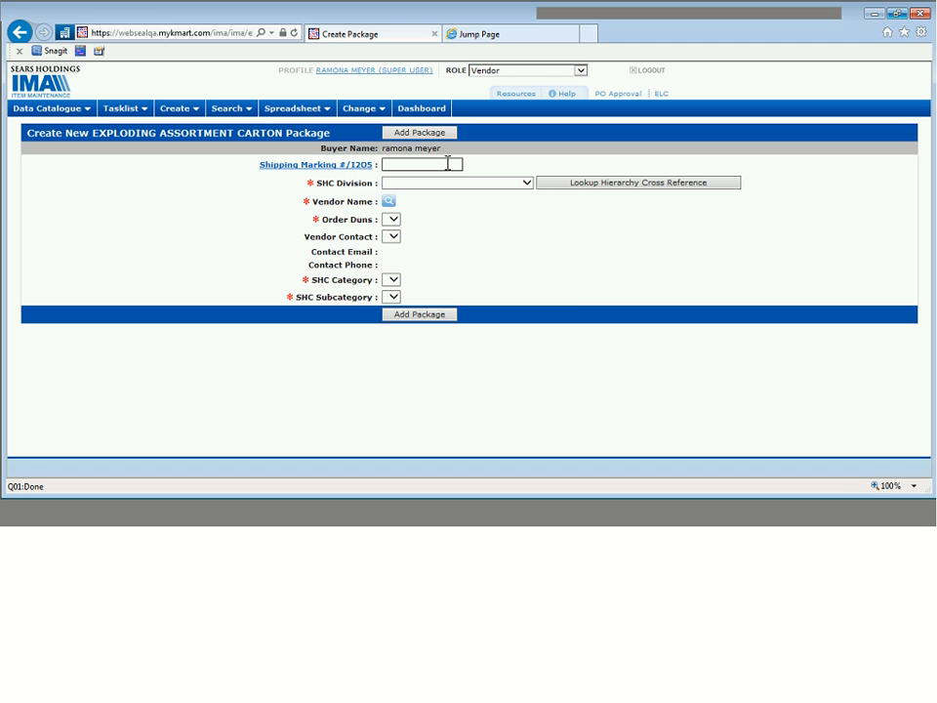
key(alt+Tab)
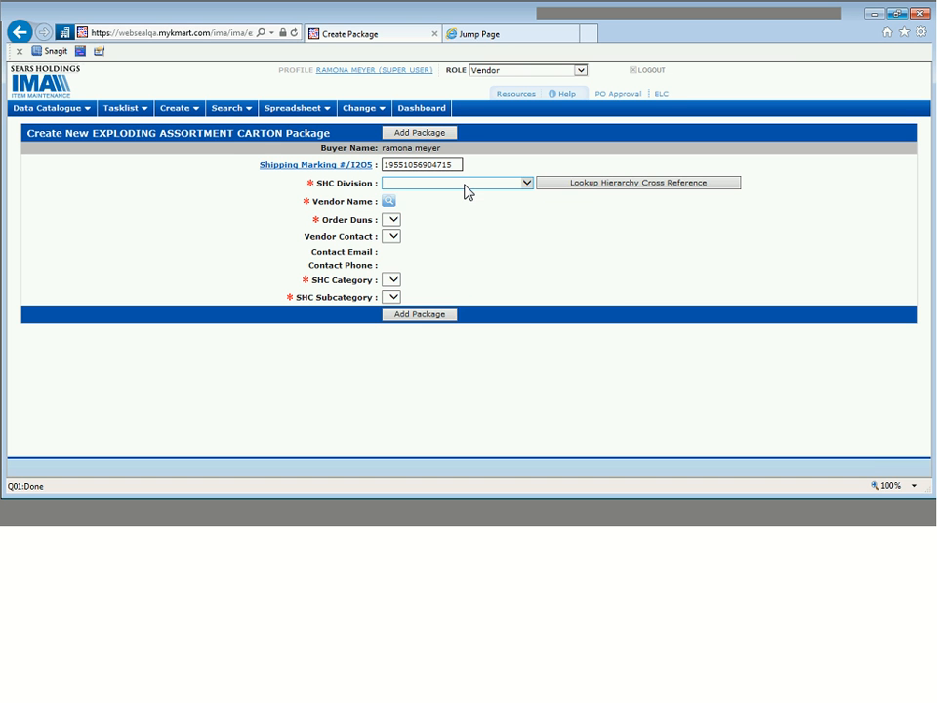
Step: Set the new package's SHC Division to 30 - FASHION ACCESS
click(466, 192)
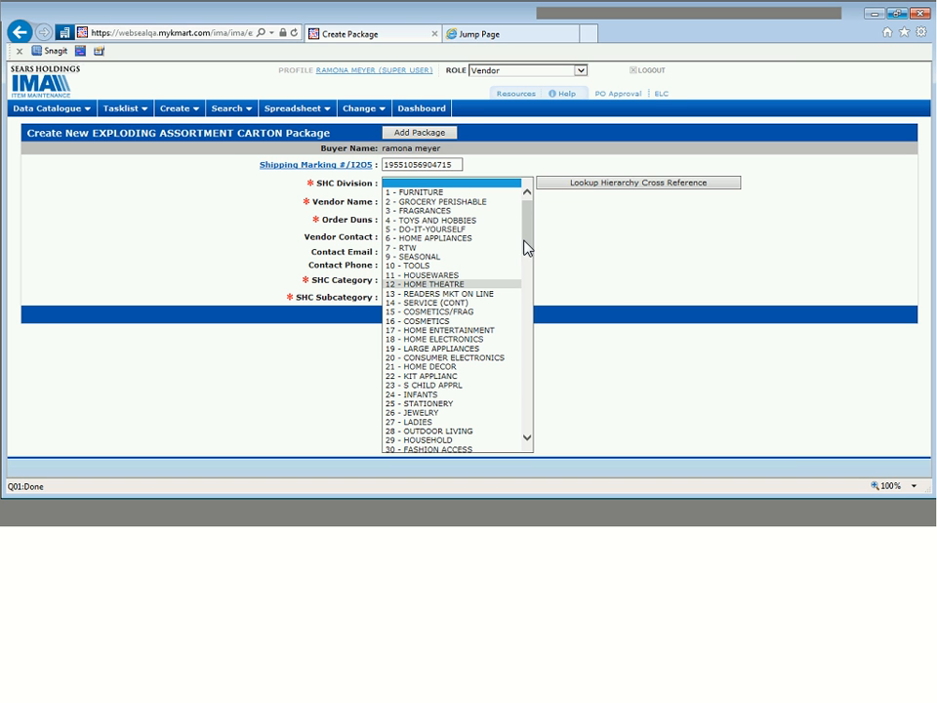
drag(527, 247, 538, 278)
scroll(488, 377, down, 2)
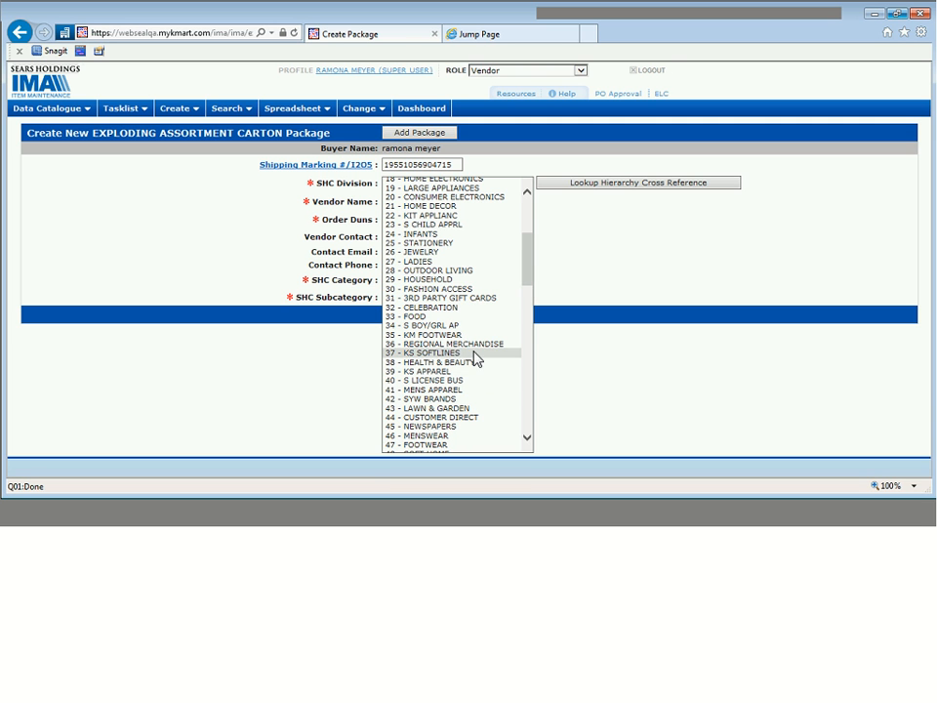
click(464, 279)
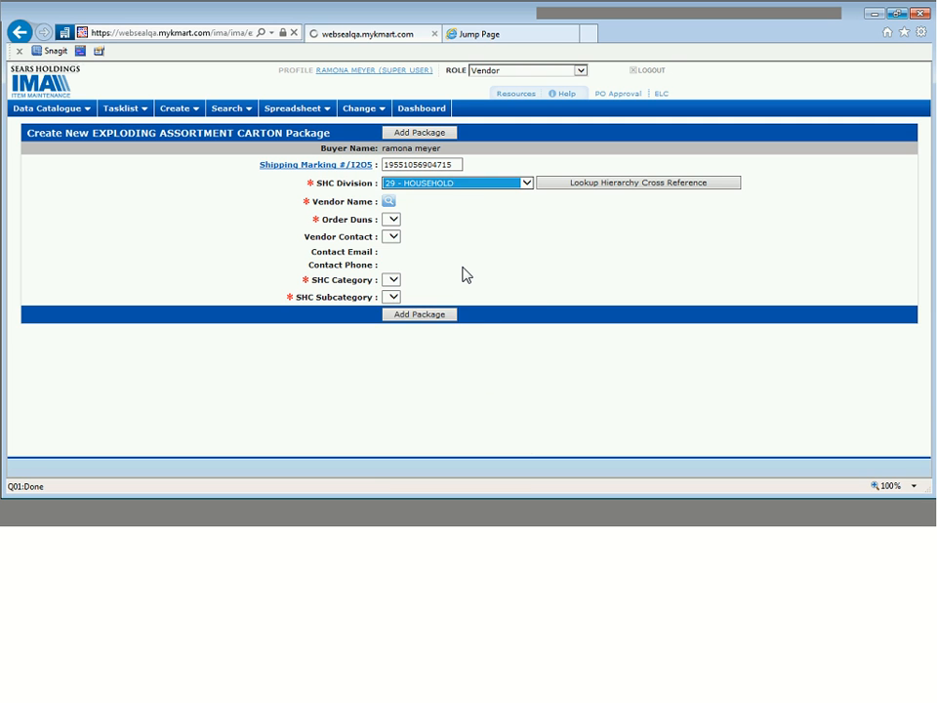
click(488, 189)
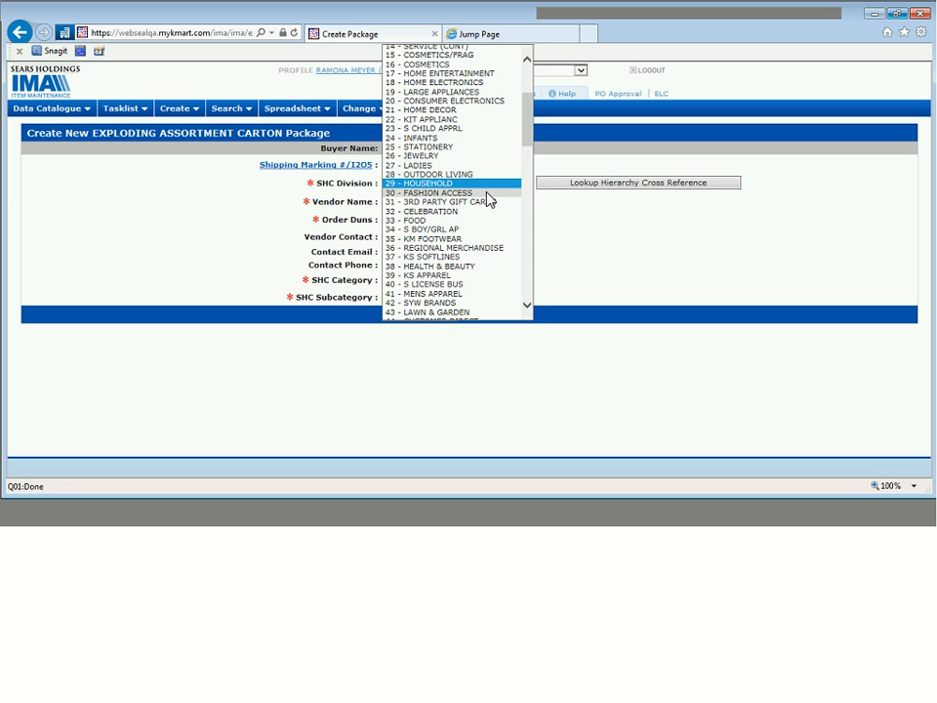
click(485, 198)
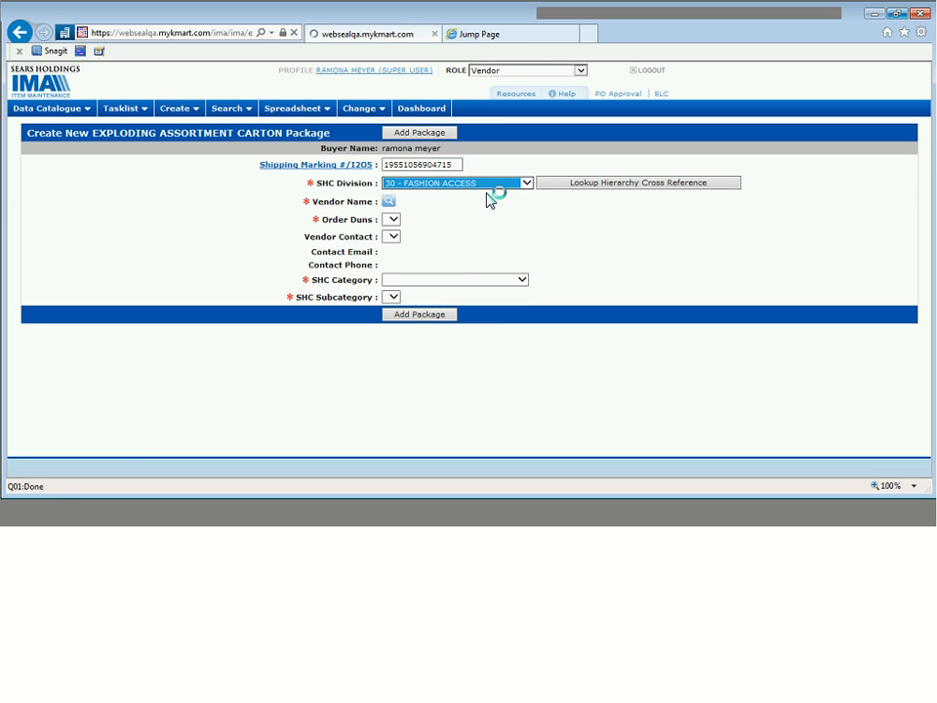
Step: Look up the vendor by Order Duns 695795 and add the ORD entry for ACME ACCESSORIES INC (Kmart) to the package
click(388, 203)
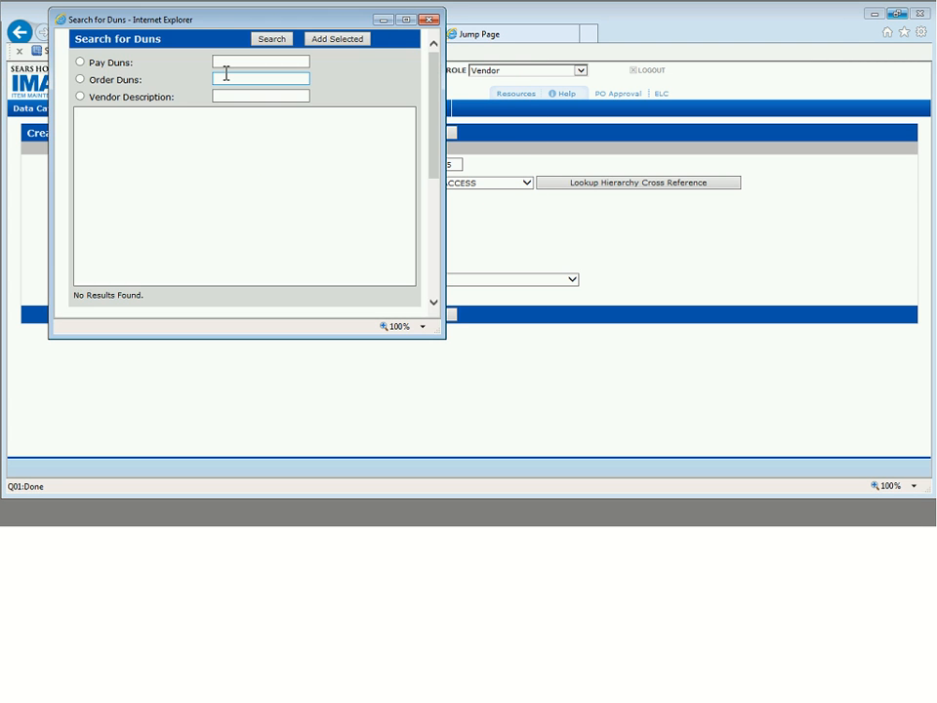
click(227, 74)
text(6)
text(9)
text(8)
text(79)
text(5)
click(280, 40)
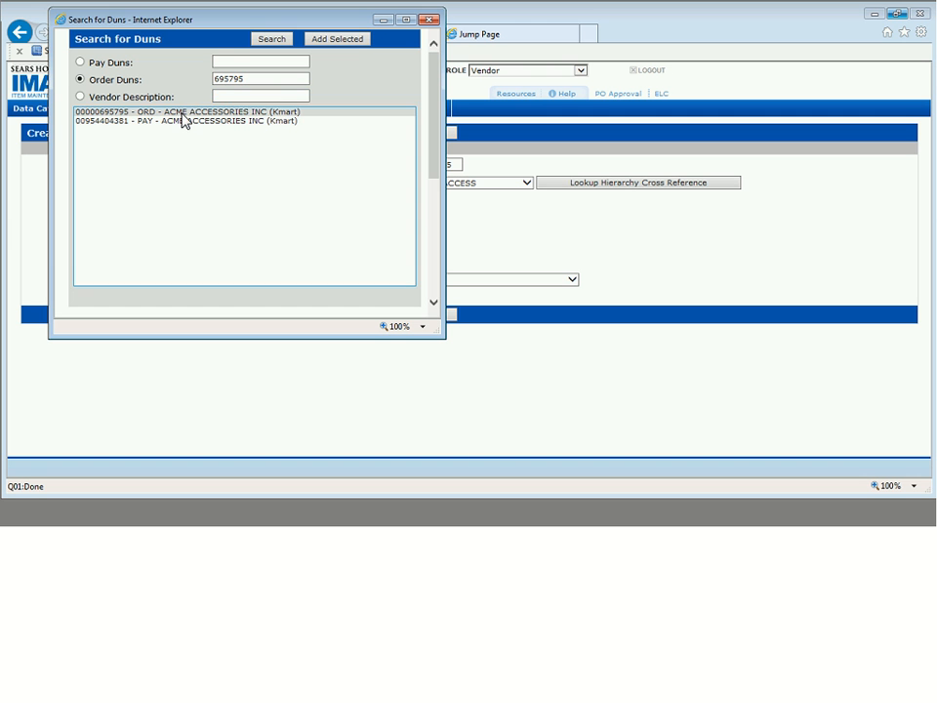
click(183, 120)
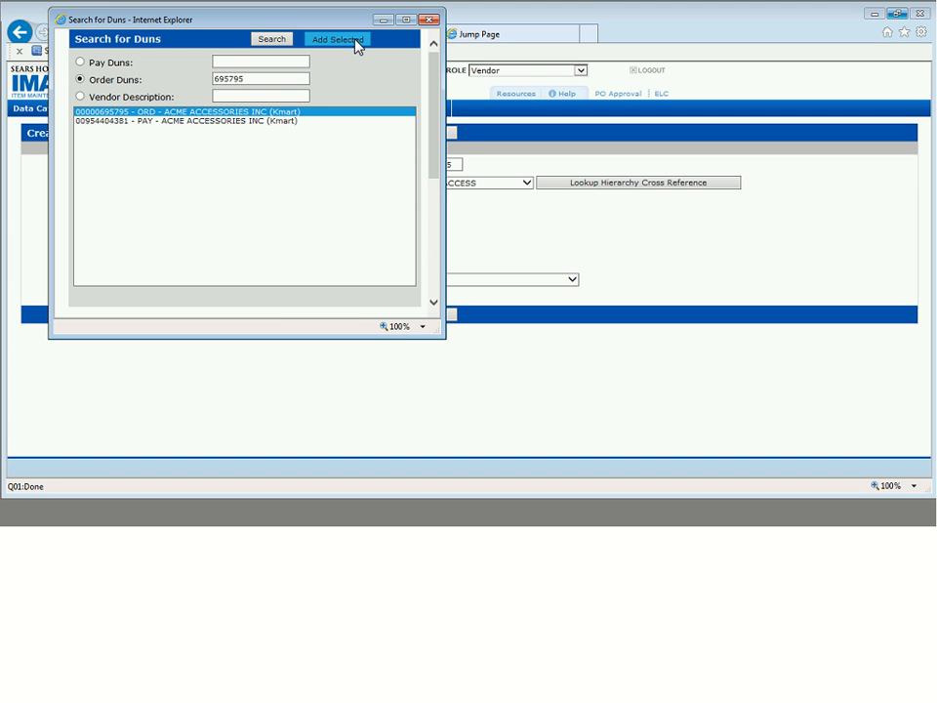
click(357, 44)
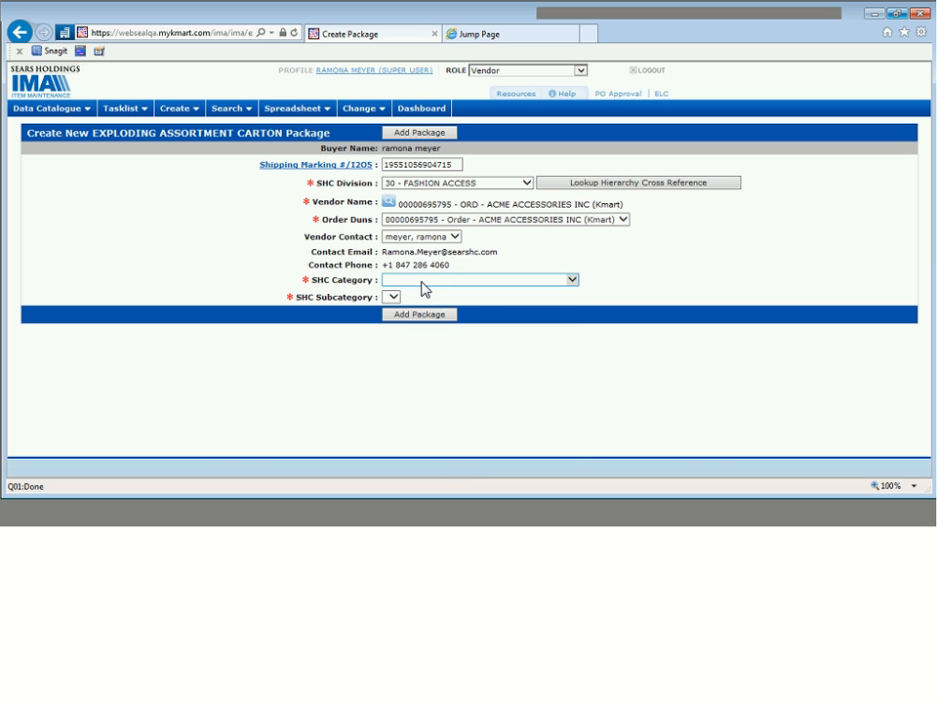
Step: Set the SHC Category to 93 - SCARVES and Subcategory to 1 - FASHION SCARVES, and create the package as a carton
click(424, 282)
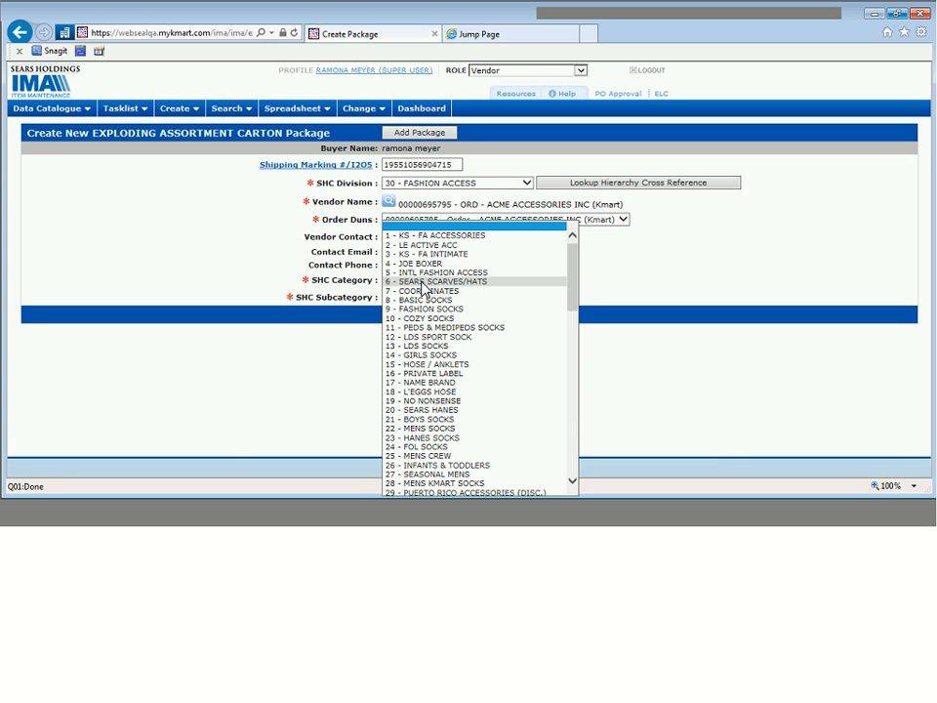
drag(570, 265, 578, 428)
click(474, 432)
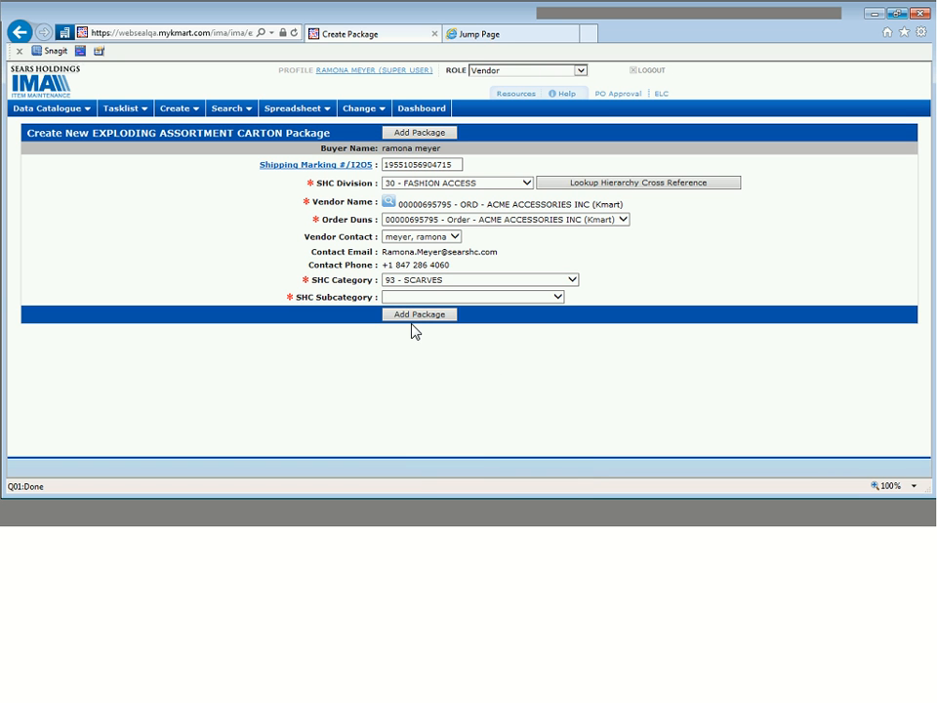
click(430, 297)
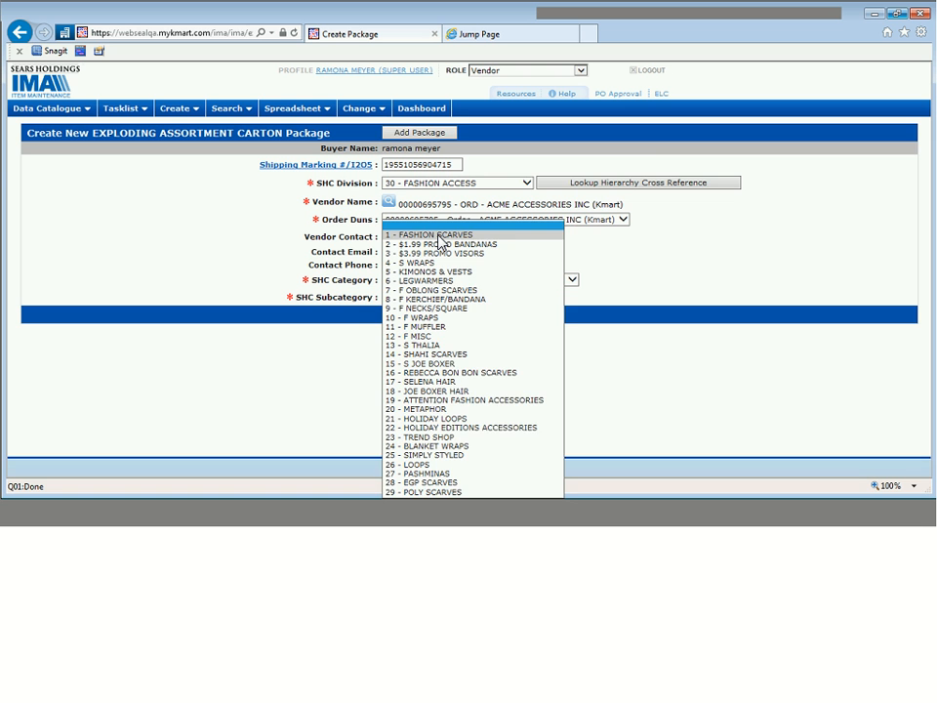
click(436, 235)
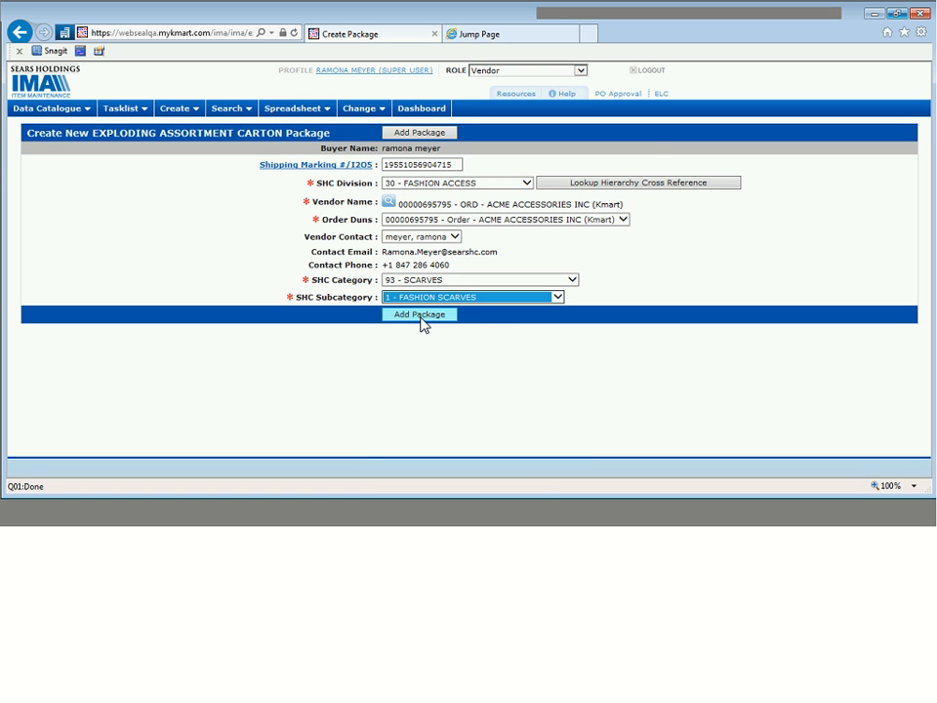
click(420, 316)
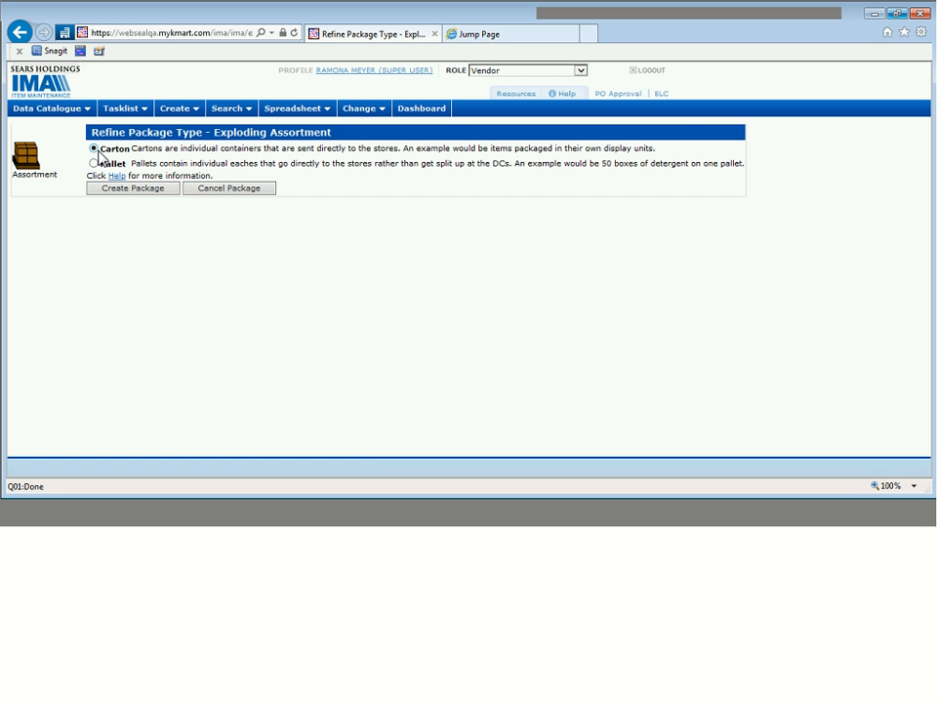
click(134, 196)
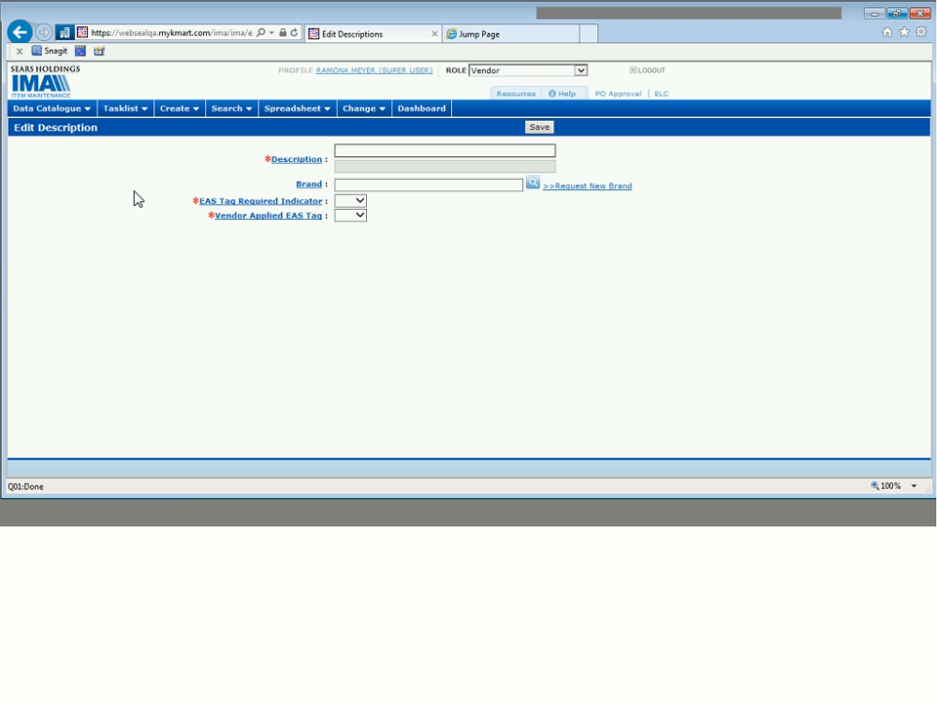
Step: Describe the package as "Mona new EXAS", set EAS Tag Required Indicator and Vendor Applied EAS Tag to No, and save
text(Mona new )
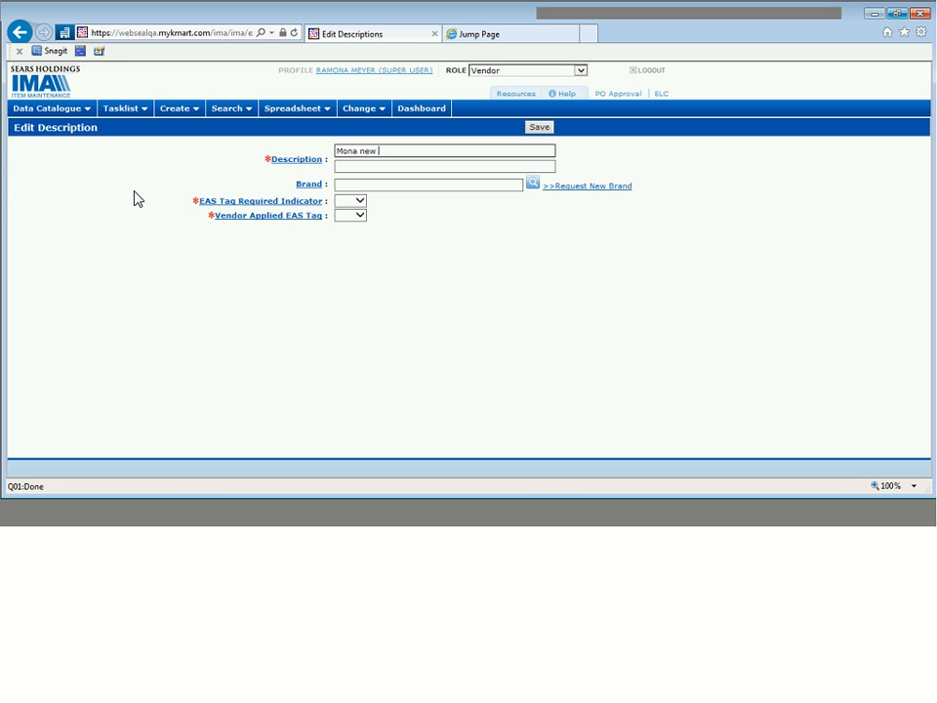
text(EXAS)
key(Tab)
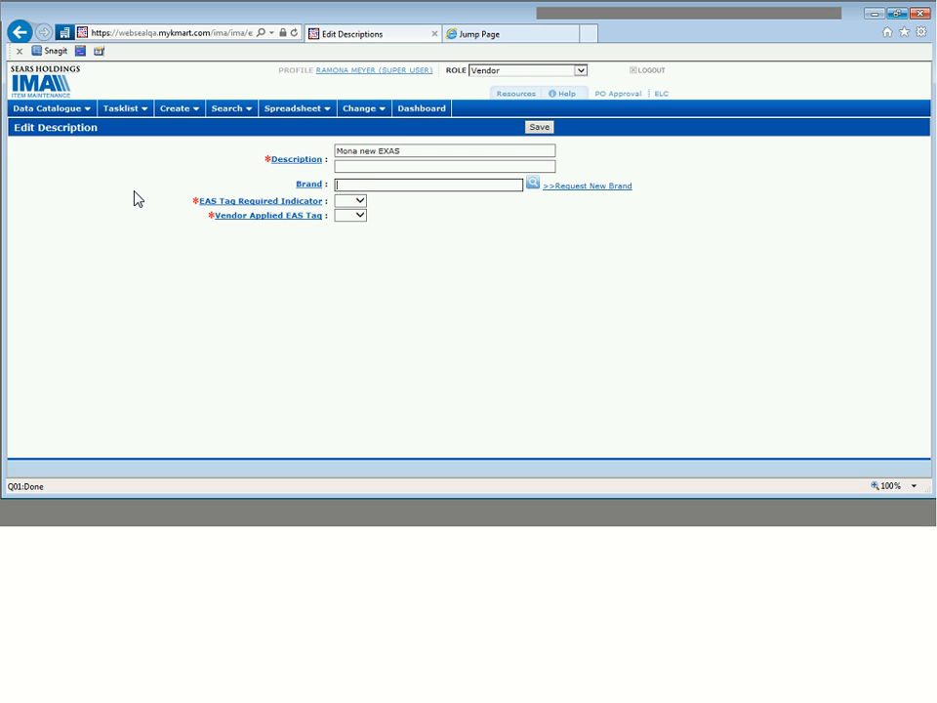
click(359, 202)
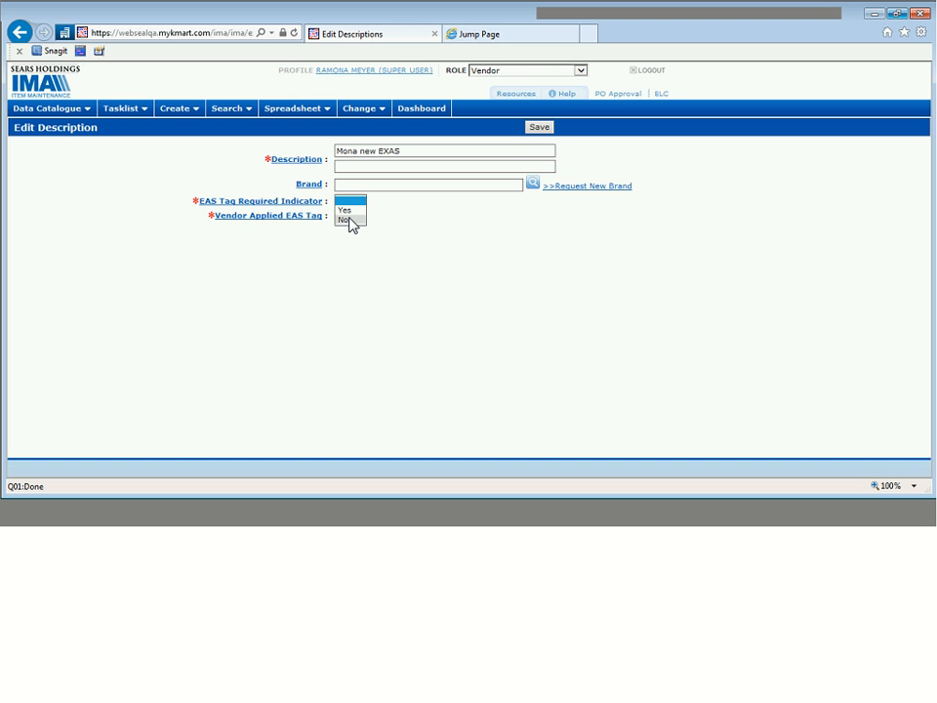
click(350, 220)
click(357, 215)
click(358, 235)
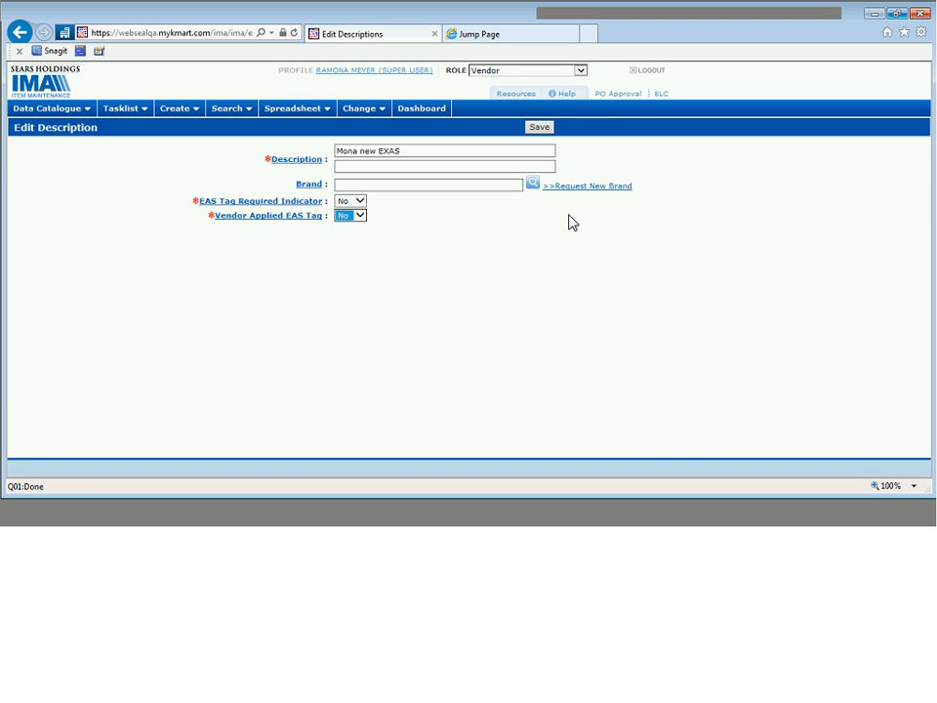
click(541, 127)
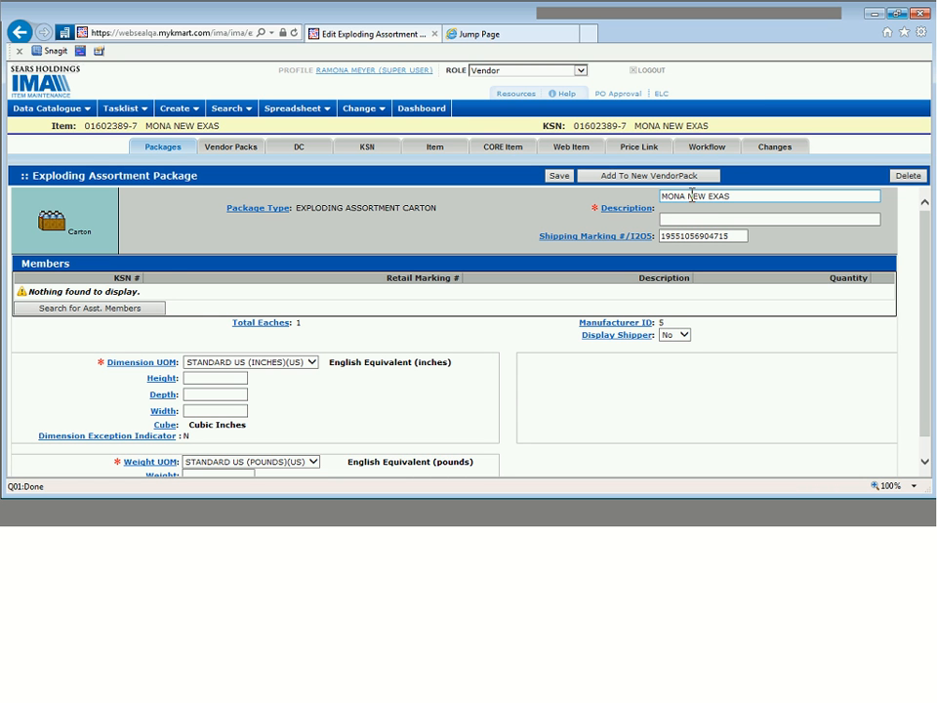
Step: Search the assortment members for KSN 4206588 and add the coral ruched lurex scarf to the package
click(136, 312)
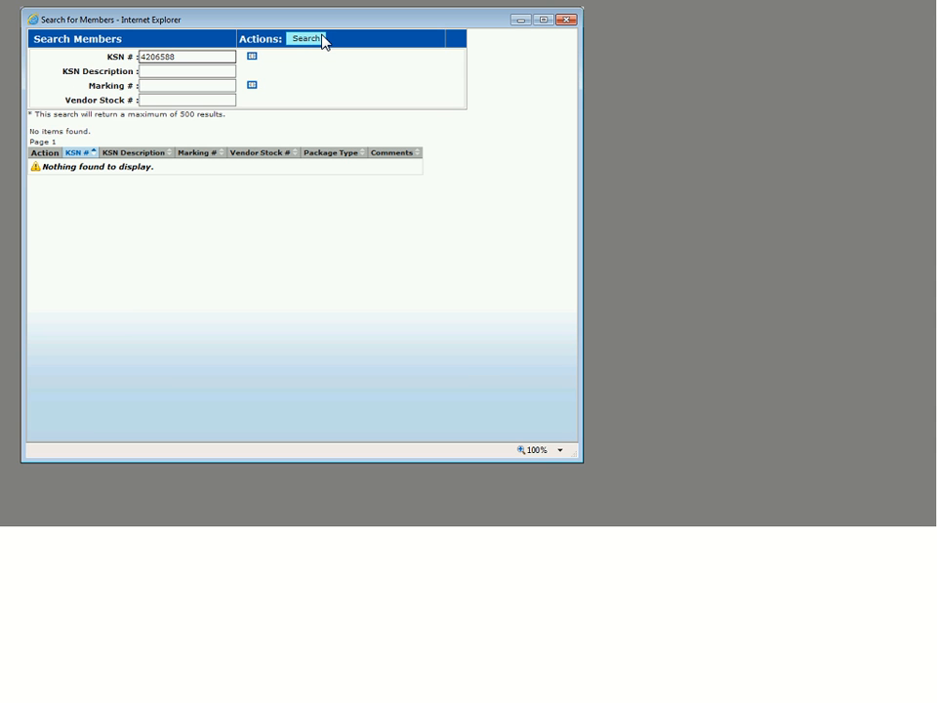
click(312, 41)
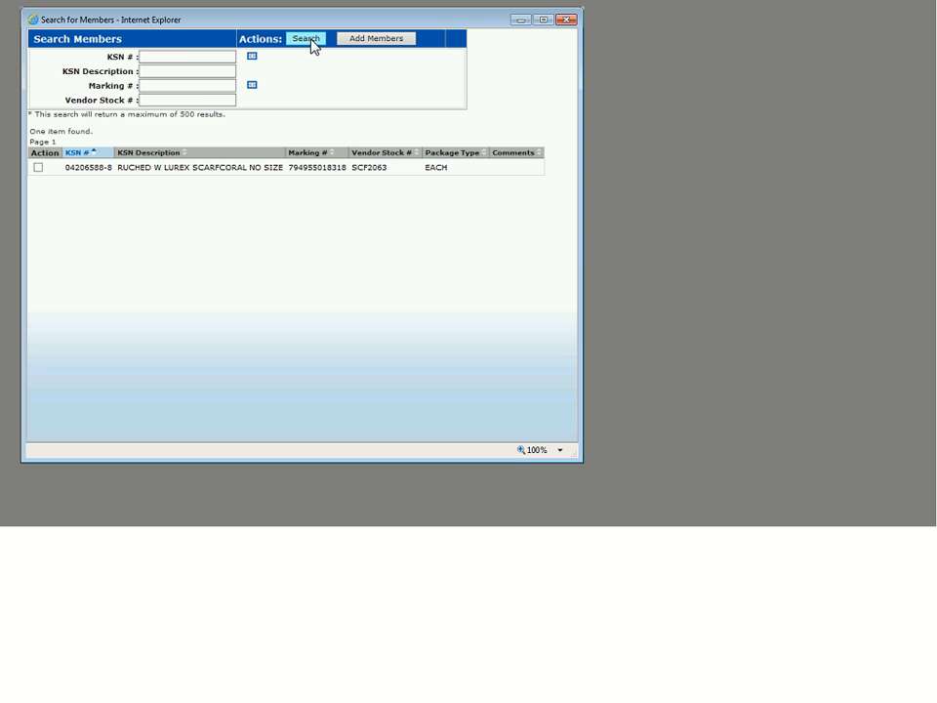
click(163, 71)
click(147, 100)
drag(66, 101, 135, 108)
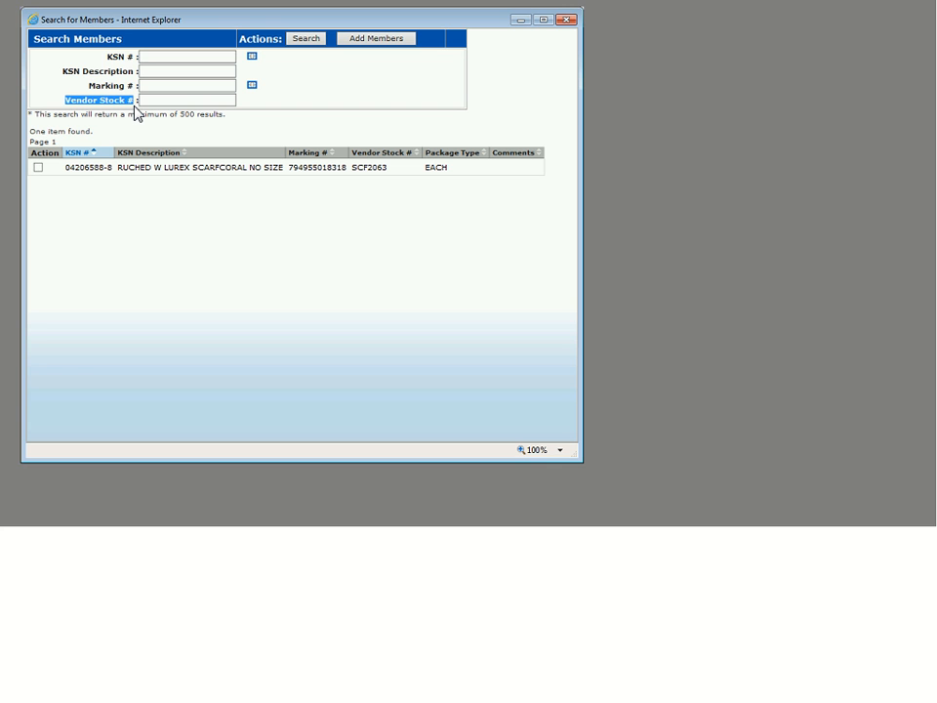
click(39, 169)
click(380, 40)
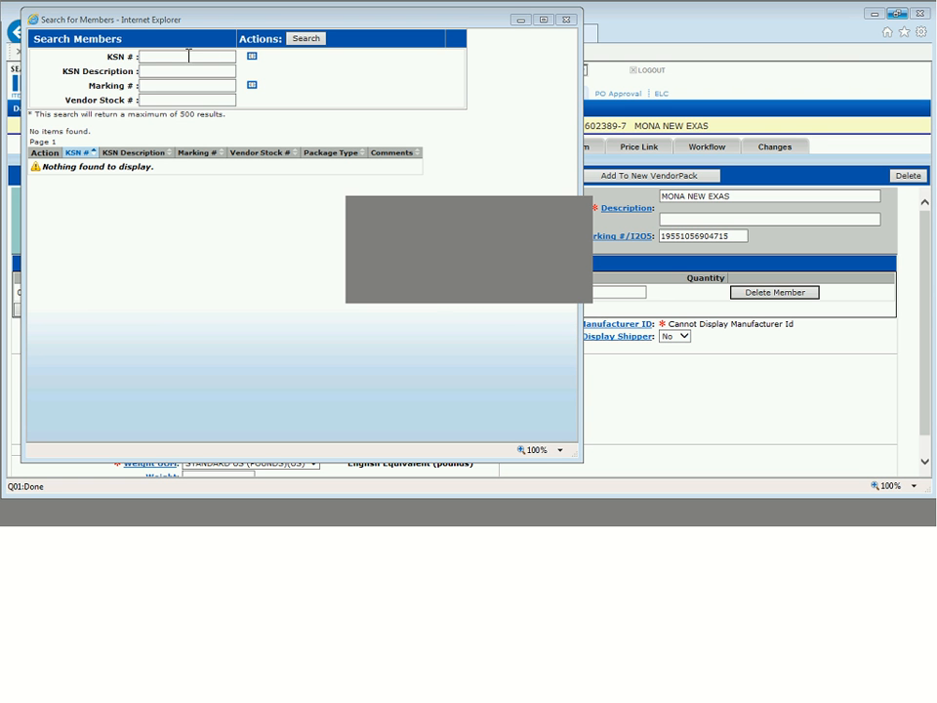
Step: Search the assortment members for KSN 4206587 and add the cream ruched lurex scarf to the package
click(88, 152)
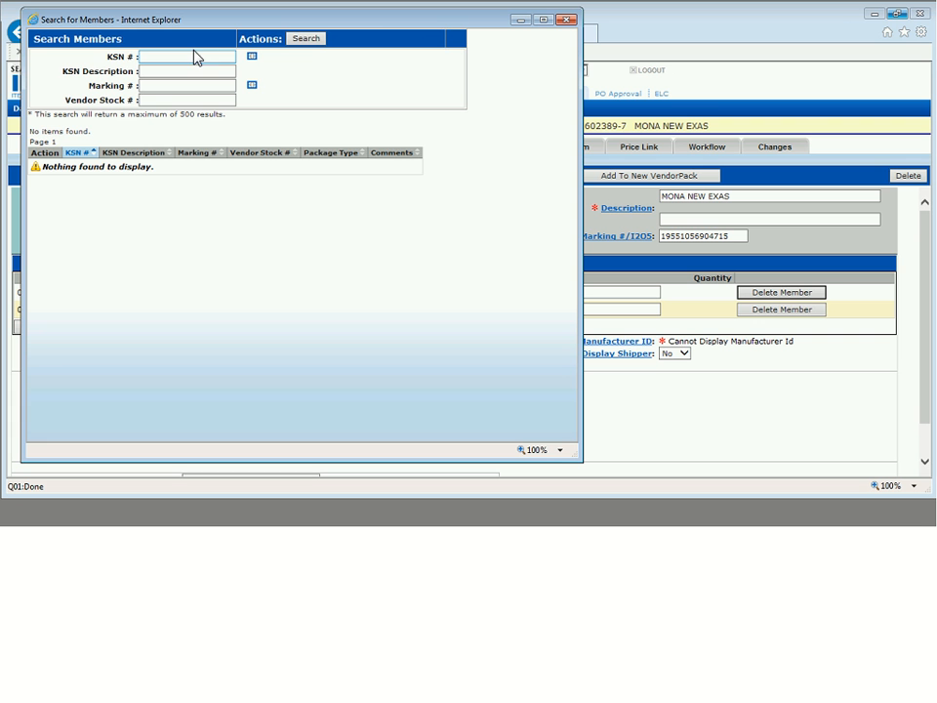
click(197, 56)
text(04206587)
click(307, 39)
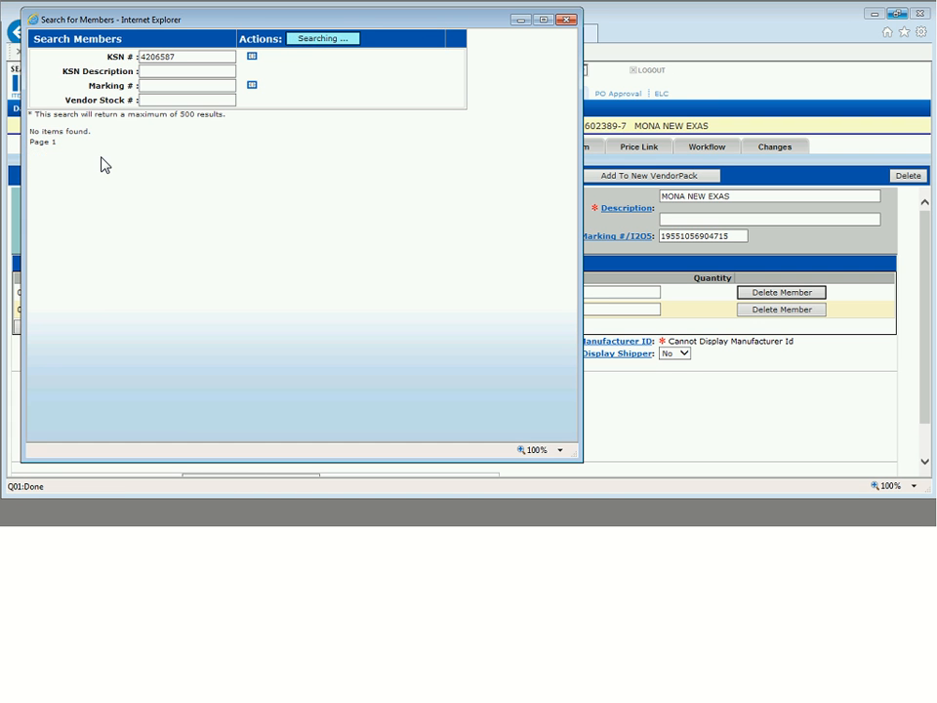
click(38, 168)
click(397, 39)
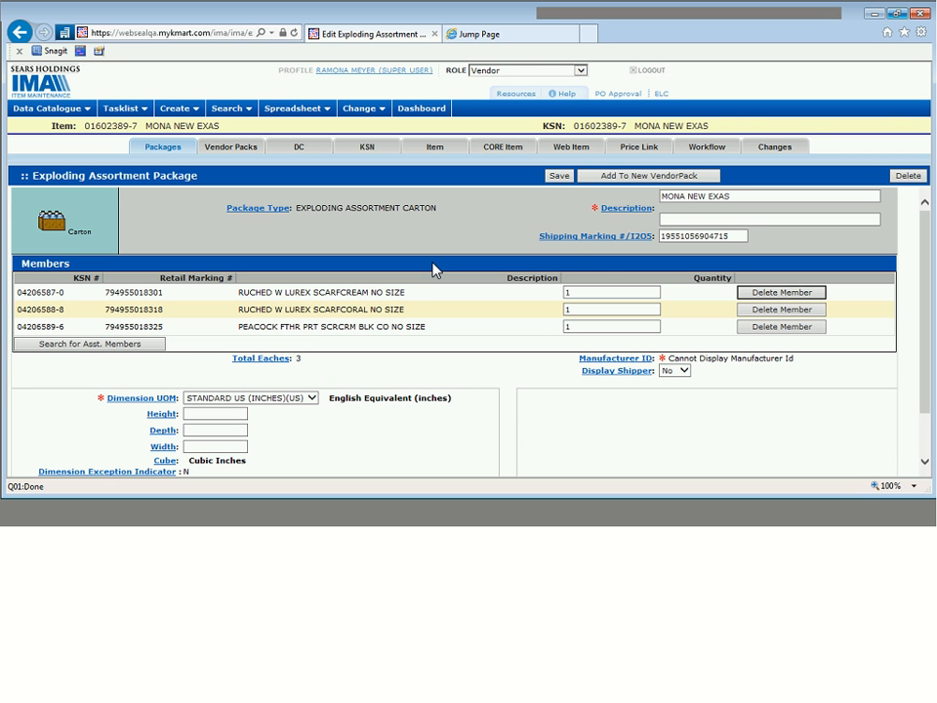
Step: Set the quantity of the cream scarf, coral scarf and peacock feather print scarf members to 3 each
click(582, 291)
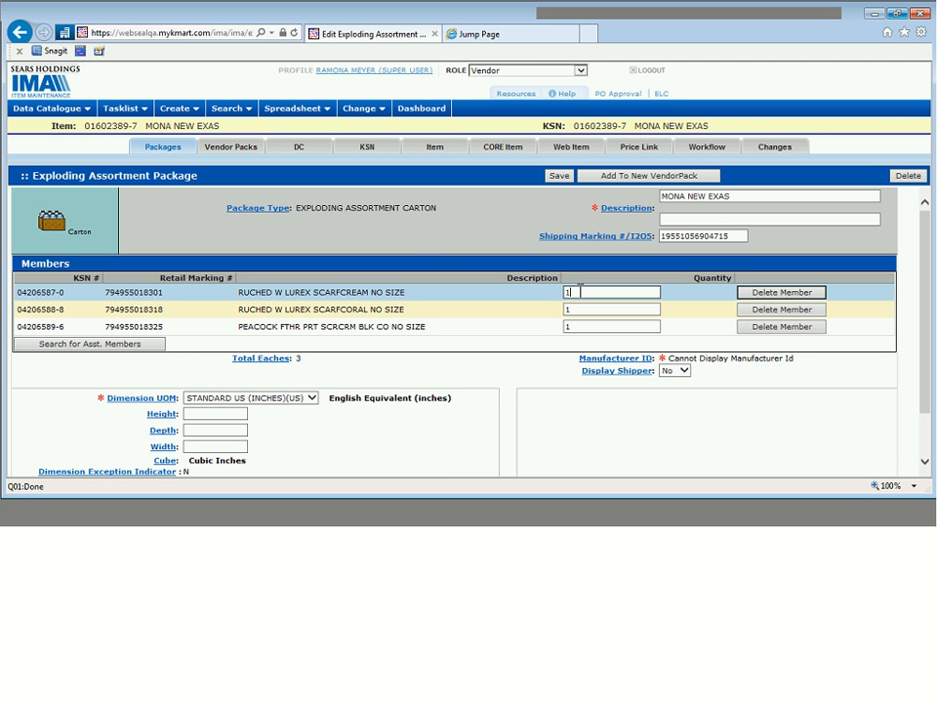
drag(581, 289, 538, 297)
text(3)
click(597, 311)
key(BackSpace)
text(3)
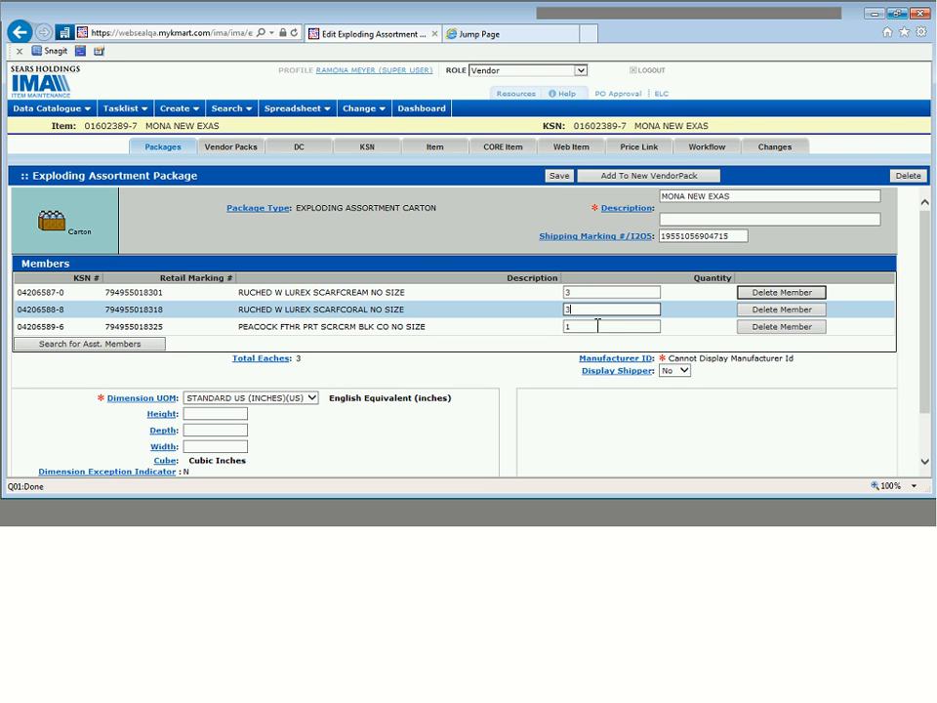
click(598, 326)
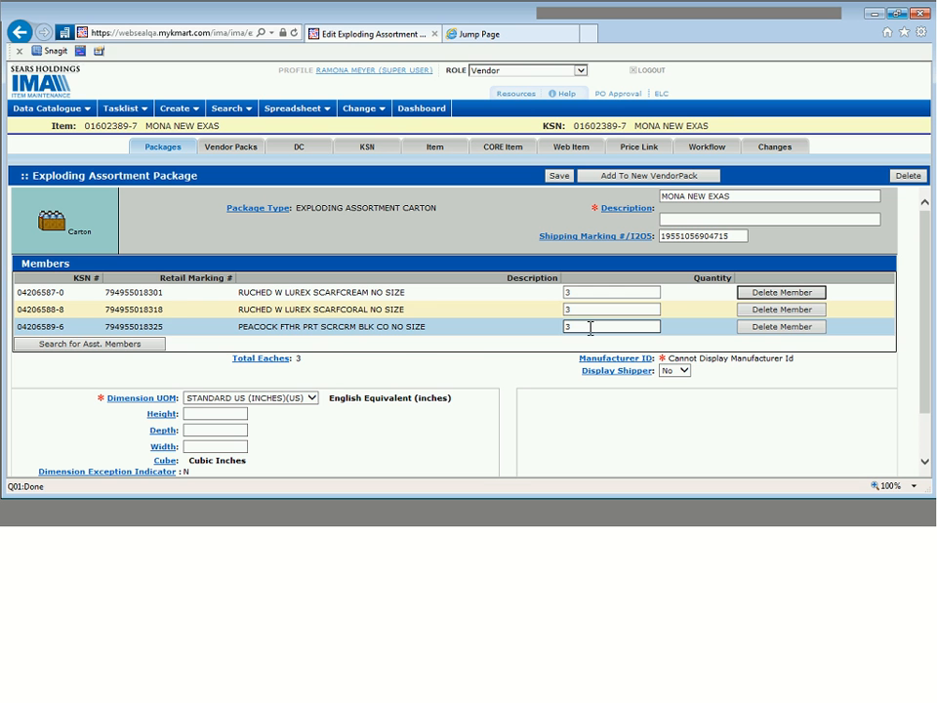
click(480, 354)
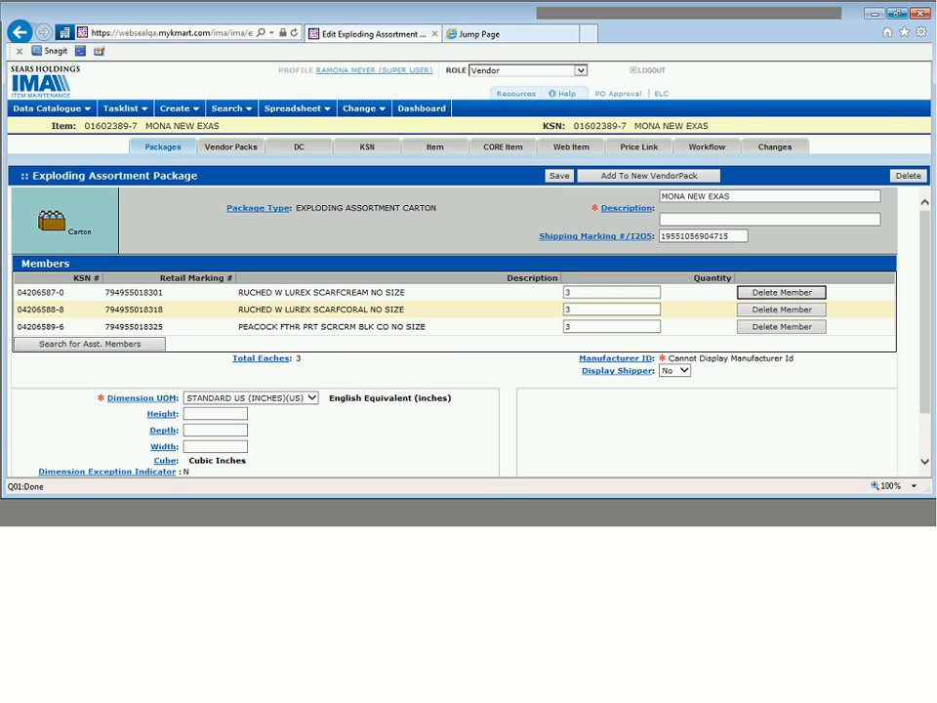
Step: Set the carton's height to 4, depth to 4 and width to 6 inches, set its weight to 2.55 pounds, and save the package
scroll(923, 309, down, 1)
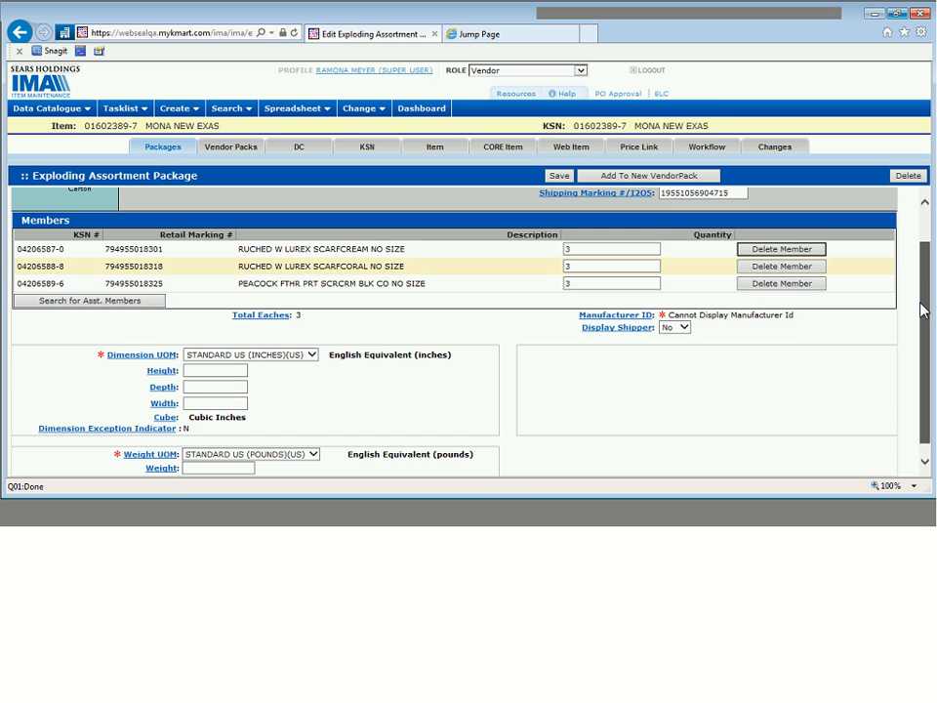
scroll(924, 315, down, 1)
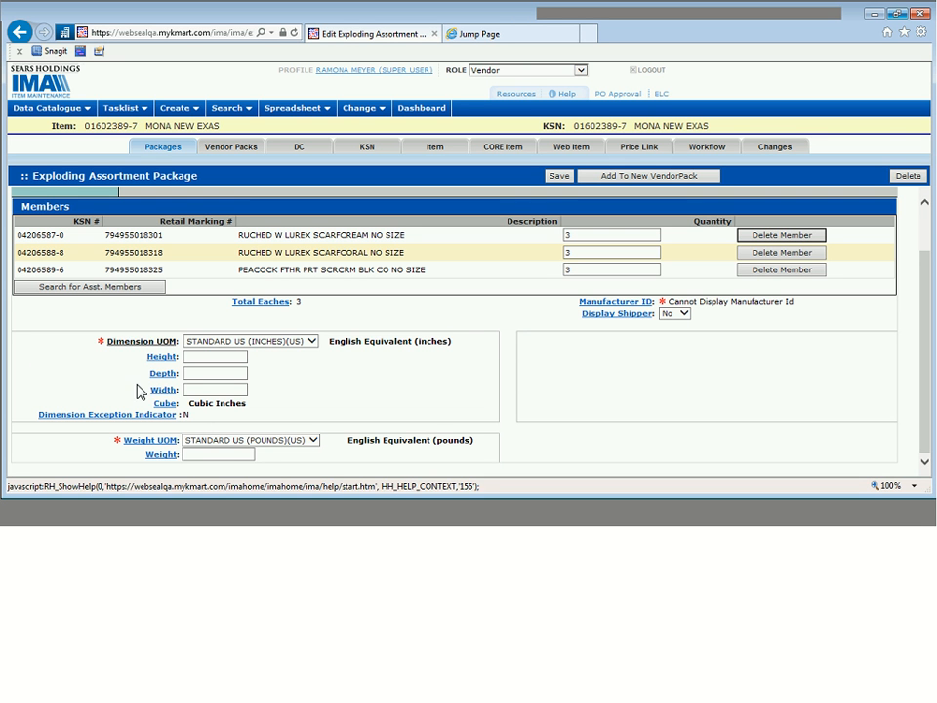
click(224, 359)
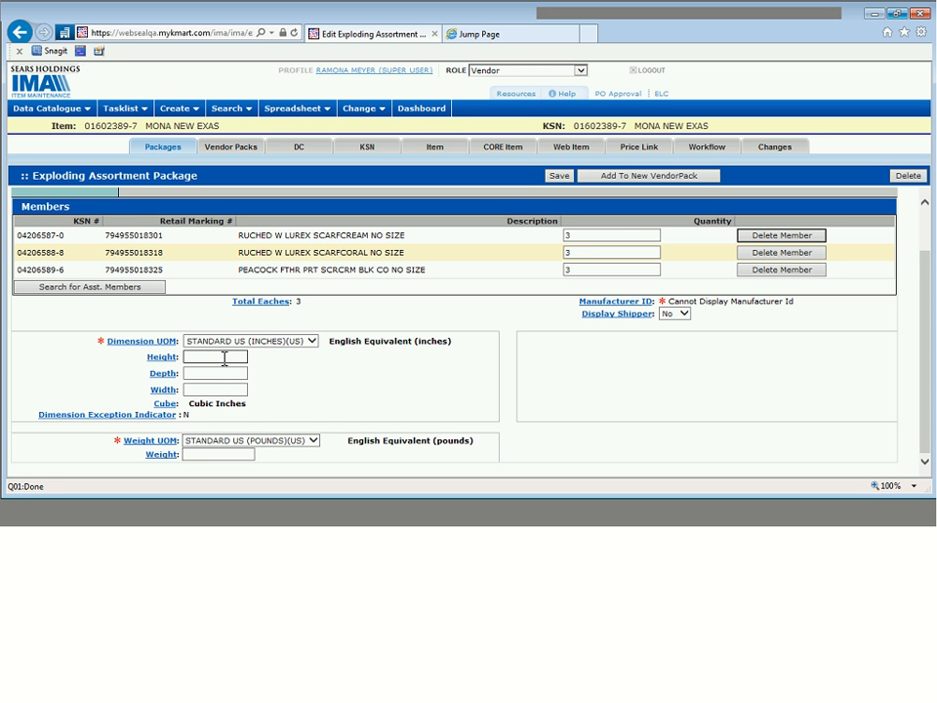
text(4)
key(Tab)
text(4)
text(6)
key(Tab)
key(Tab)
text(2.)
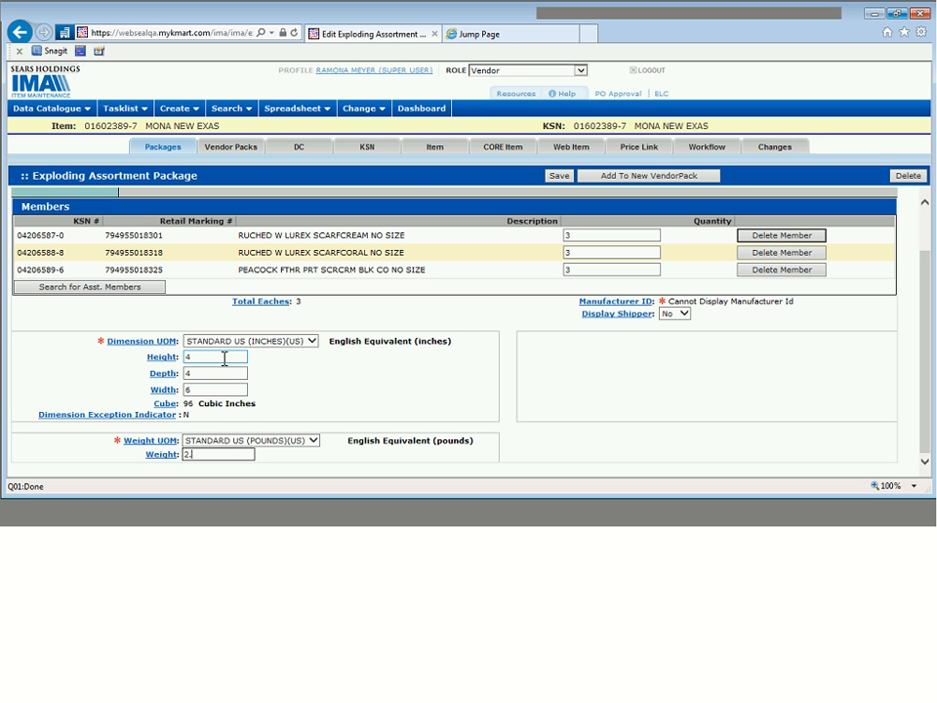
text(55)
click(559, 176)
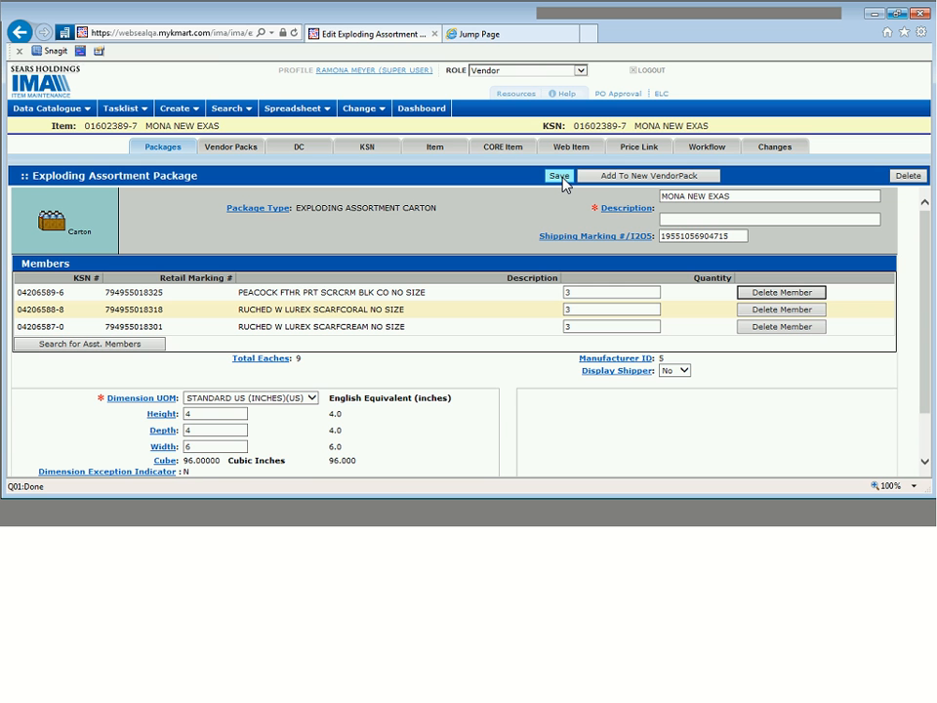
Step: Submit the MONA NEW EXAS item's workflow task with the Check For Errors transition
click(716, 154)
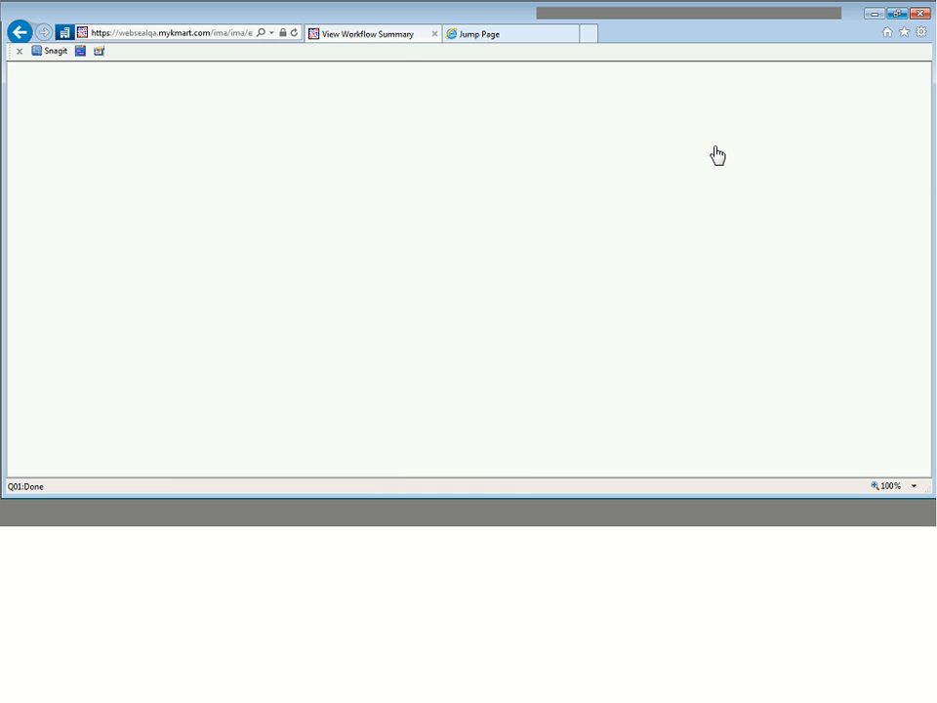
click(22, 218)
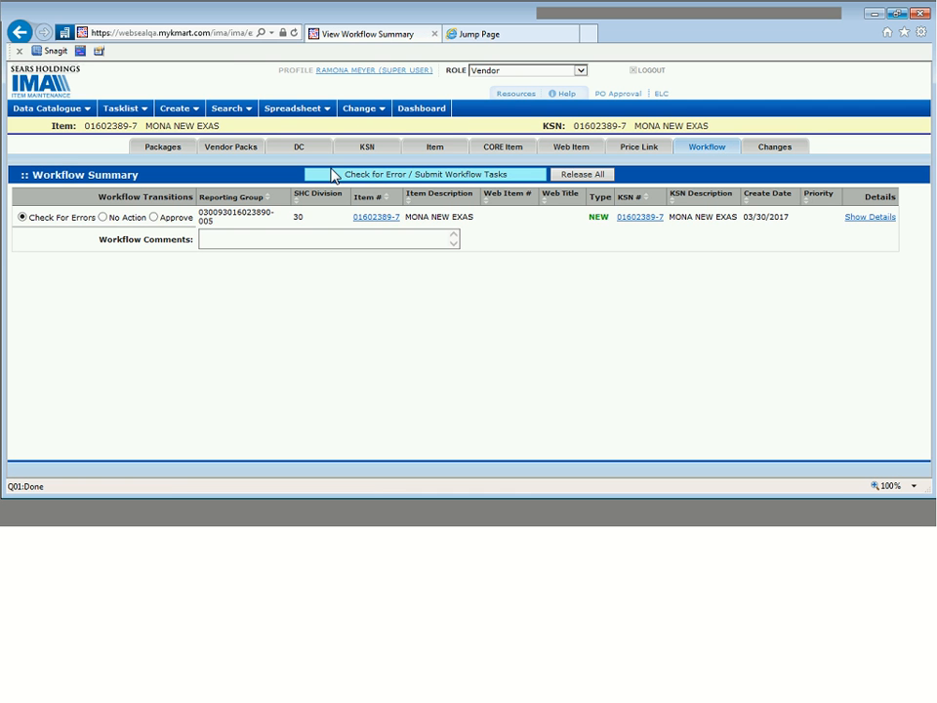
click(378, 178)
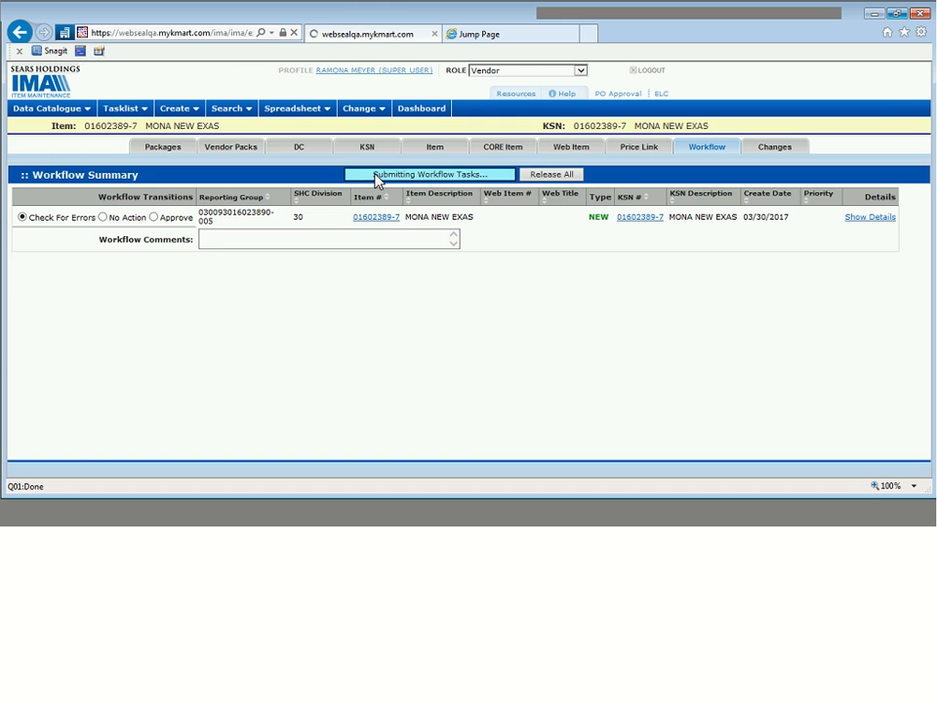
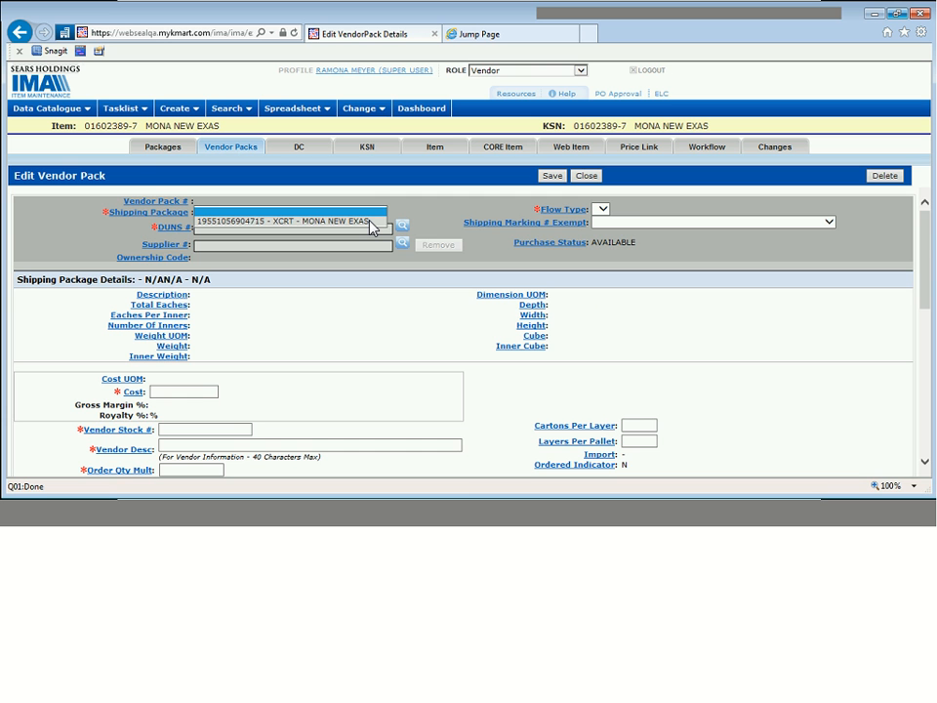
Step: Assign the XCRT - MONA NEW EXAS shipping package and the ORD entry for ACME ACCESSORIES INC, found by Order Duns 695795, to the vendor pack
click(370, 222)
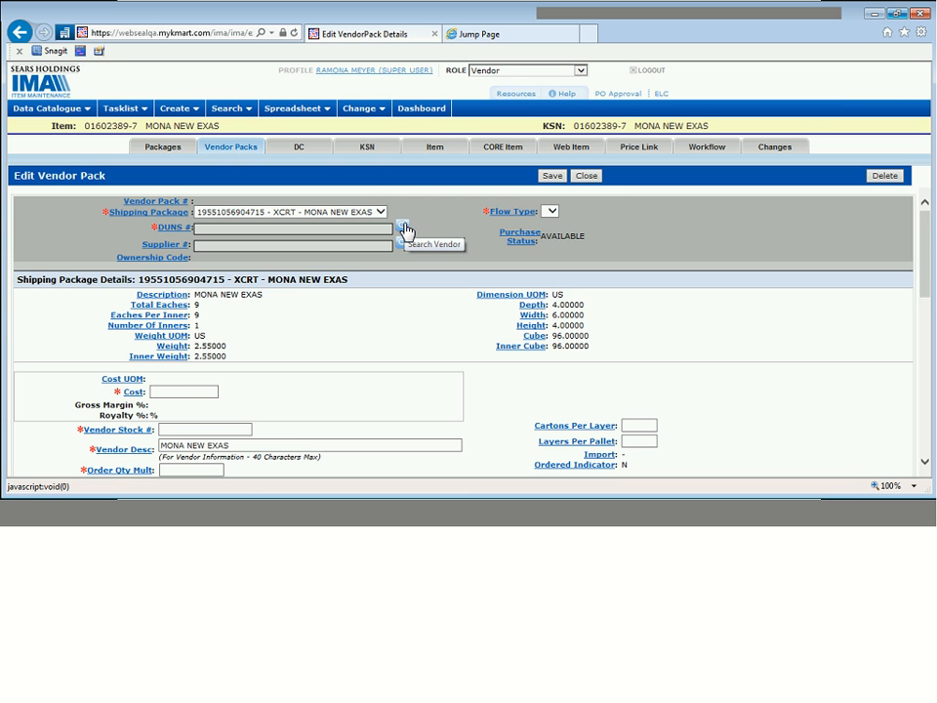
click(402, 230)
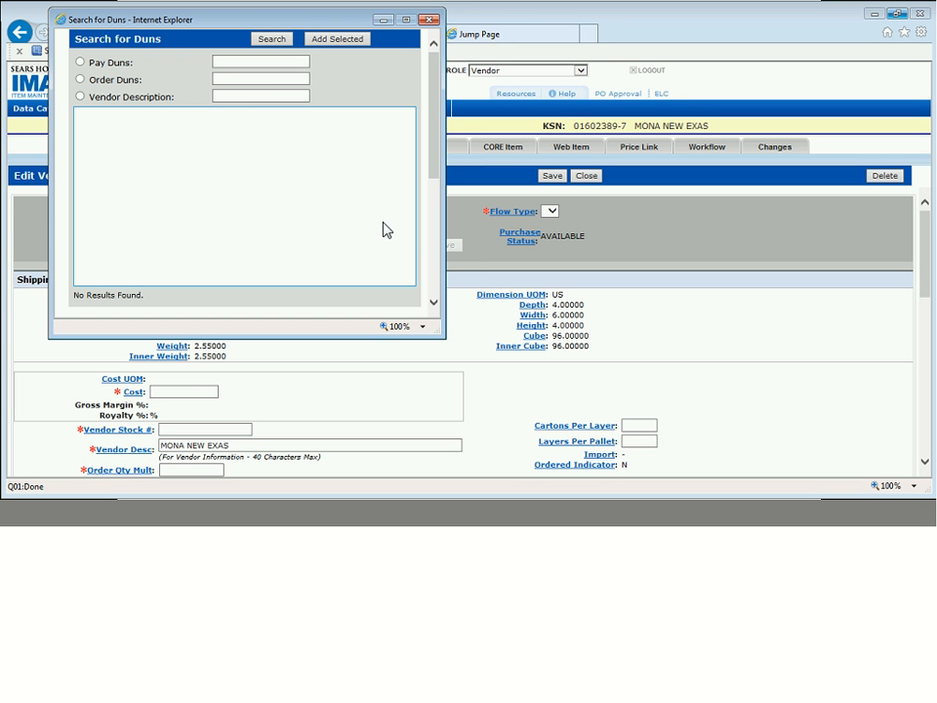
click(283, 82)
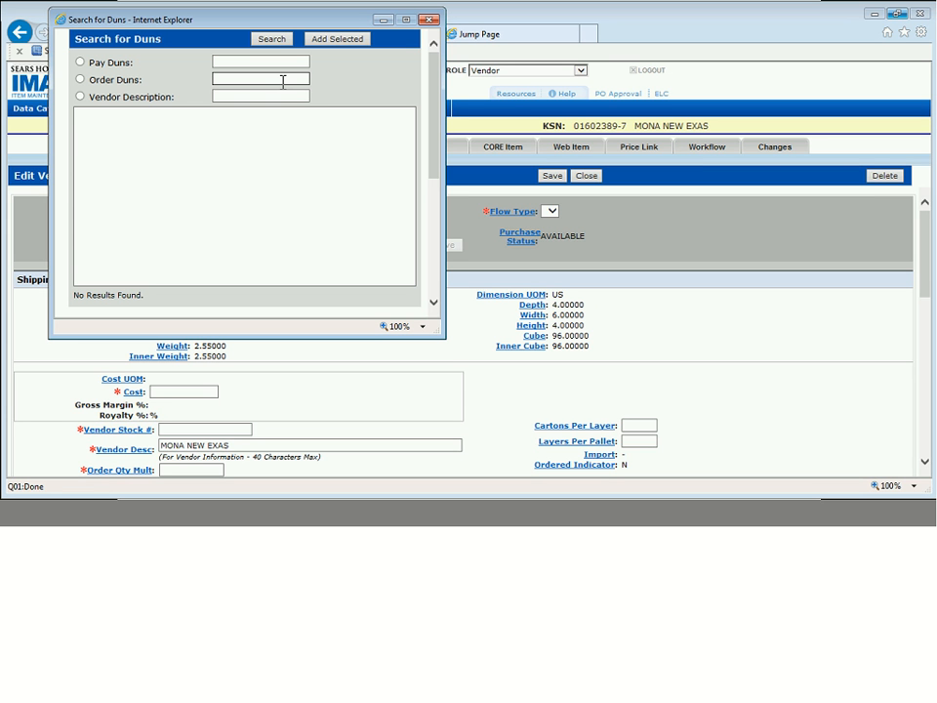
text(695795)
key(Return)
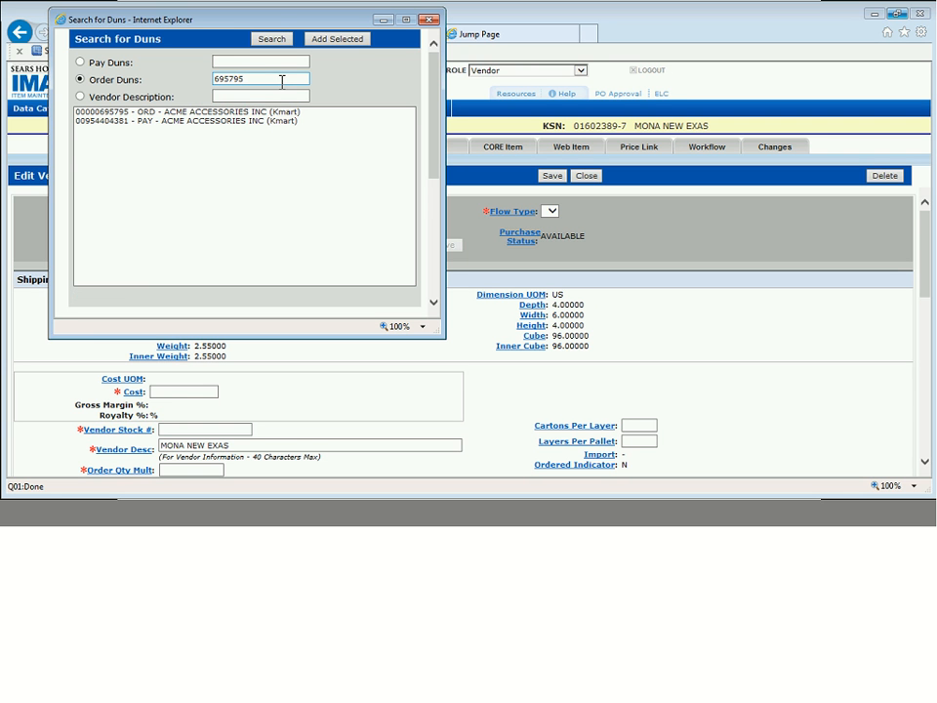
click(274, 113)
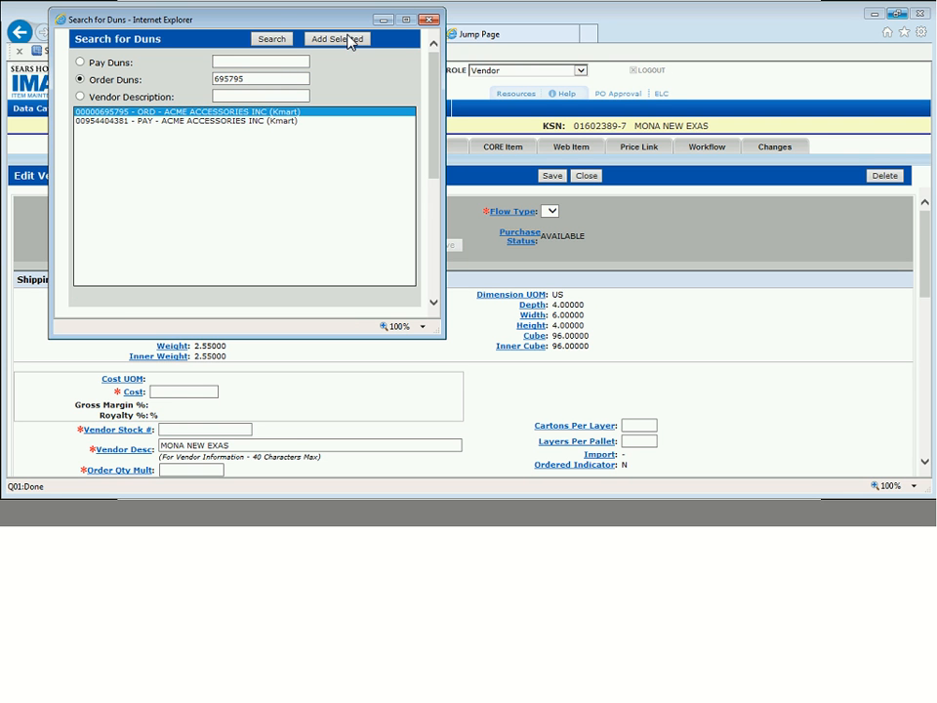
click(339, 39)
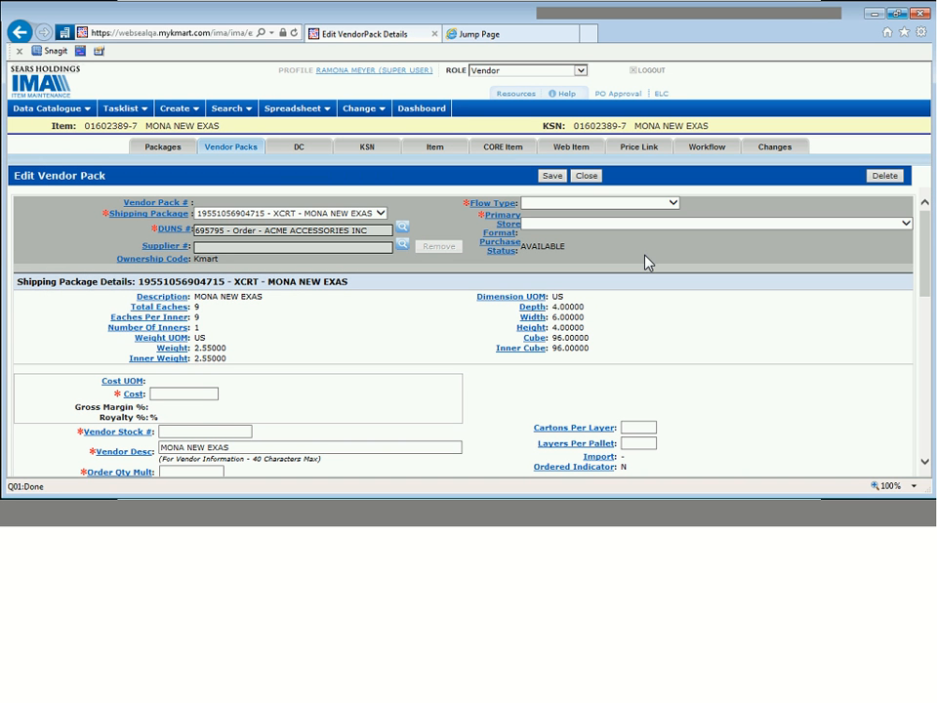
Step: Set the vendor pack's Flow Type to DSD DIRECT TO STORE and Primary Store Format to KMRT-ALL KMART STORES (NO DELETE DATE)
click(673, 204)
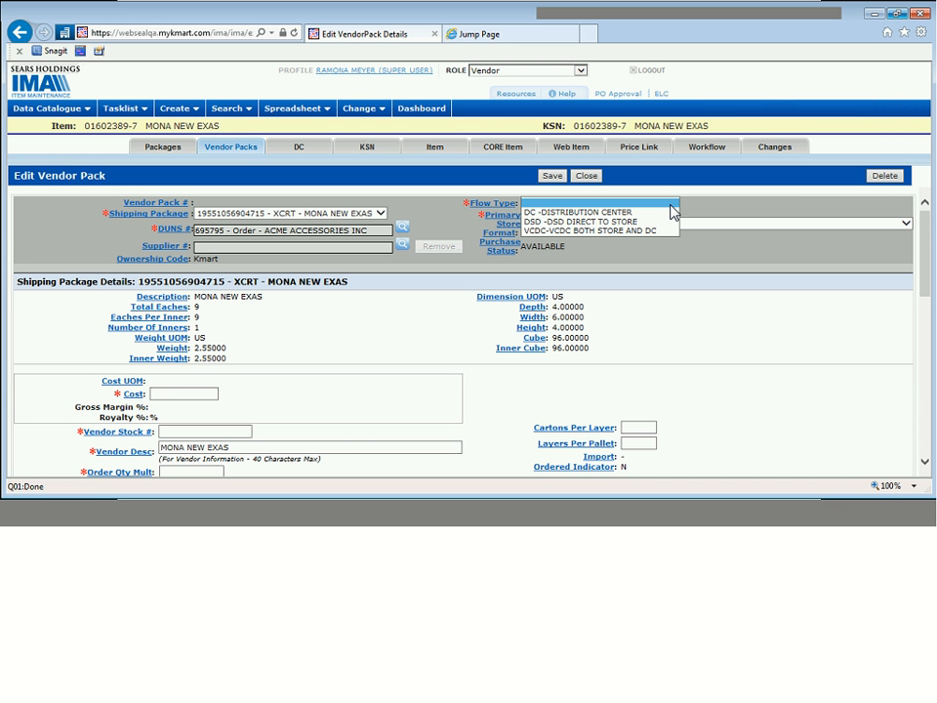
click(651, 221)
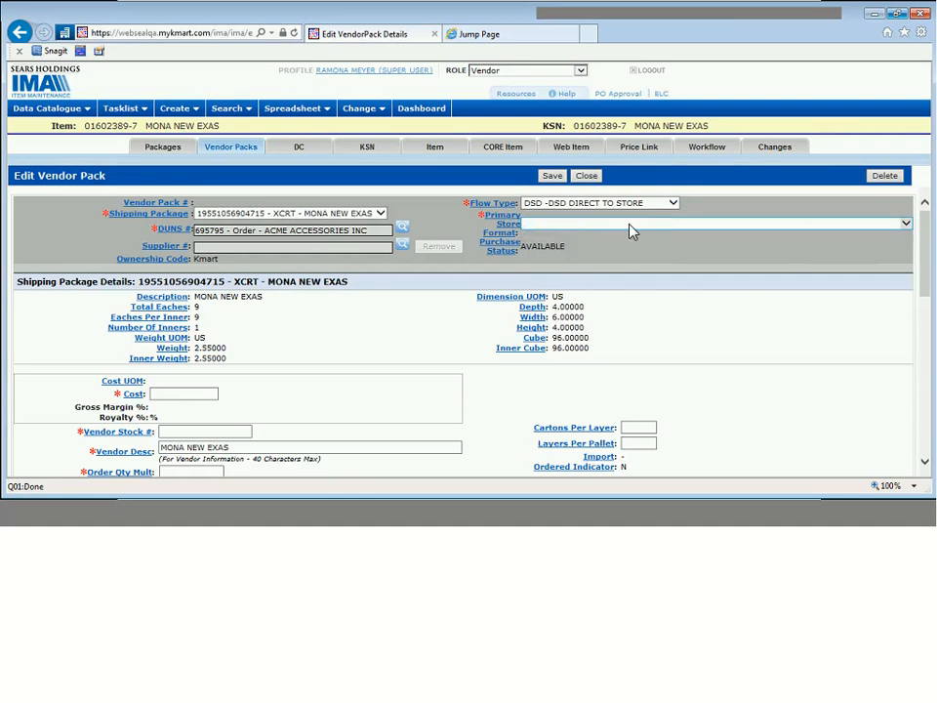
click(630, 226)
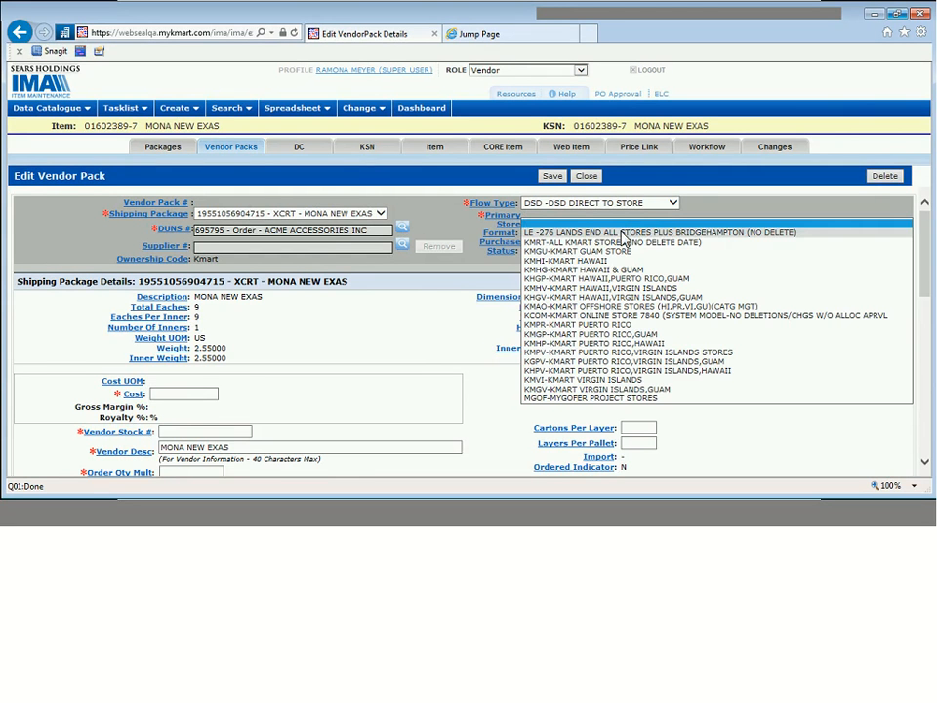
click(619, 243)
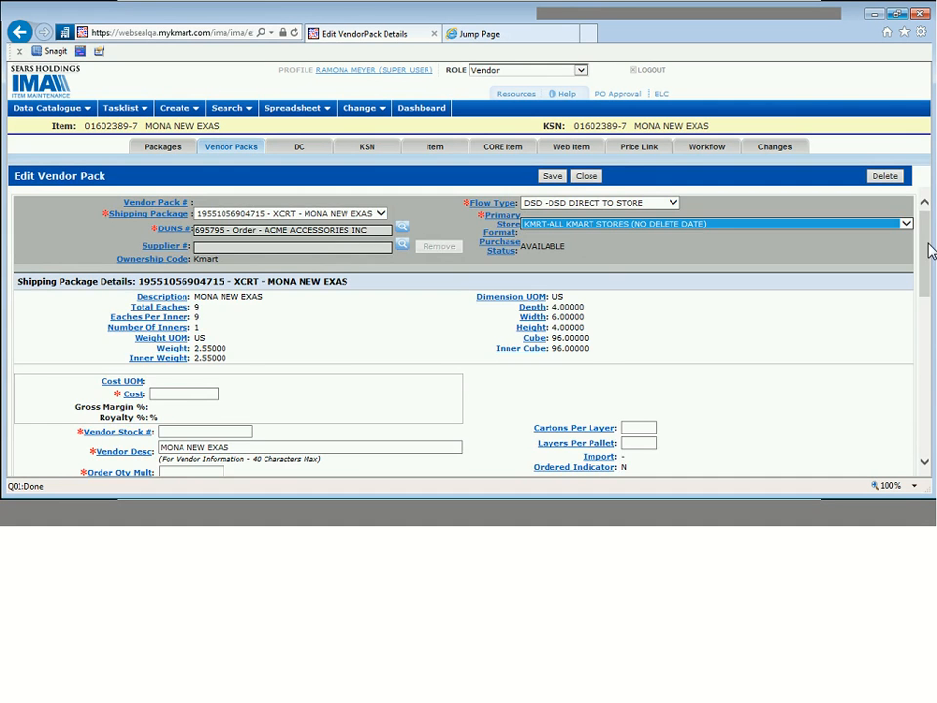
Step: Set the vendor pack's Cost to 30.30, Vendor Stock # to mona123, Order Qty Mult to 1 and Order Qty UOM to CRTN-CARTON
drag(928, 251, 929, 302)
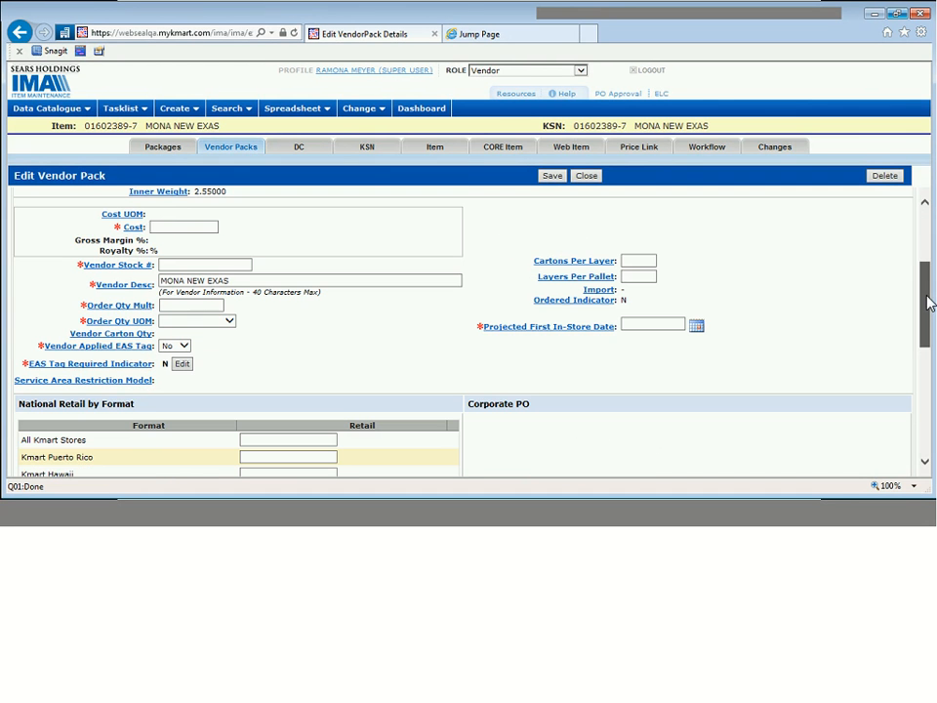
click(157, 224)
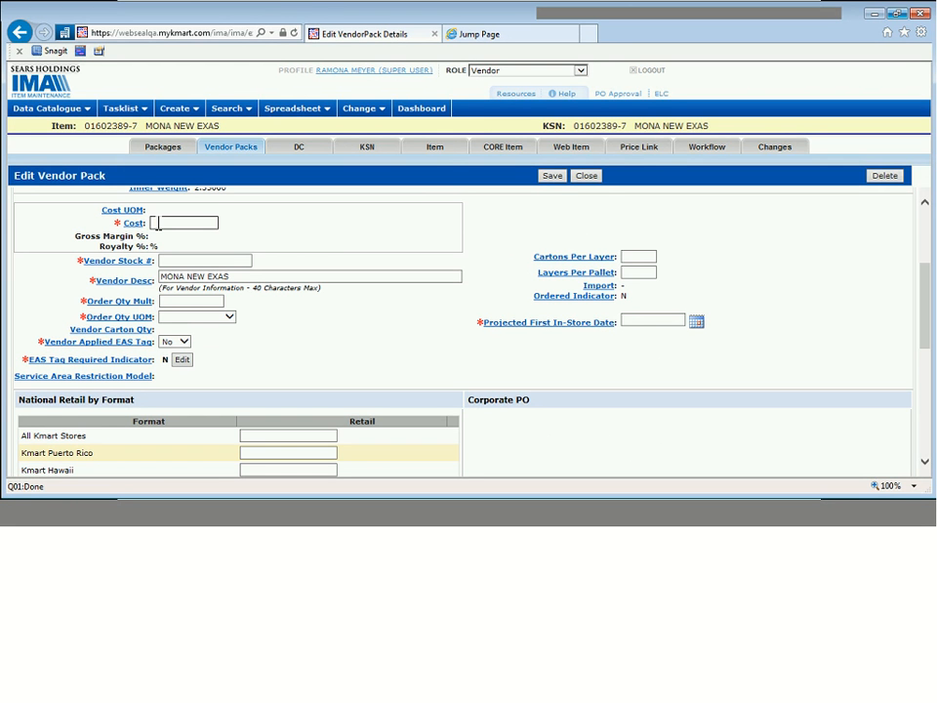
text(30.30)
click(192, 262)
text(mona123)
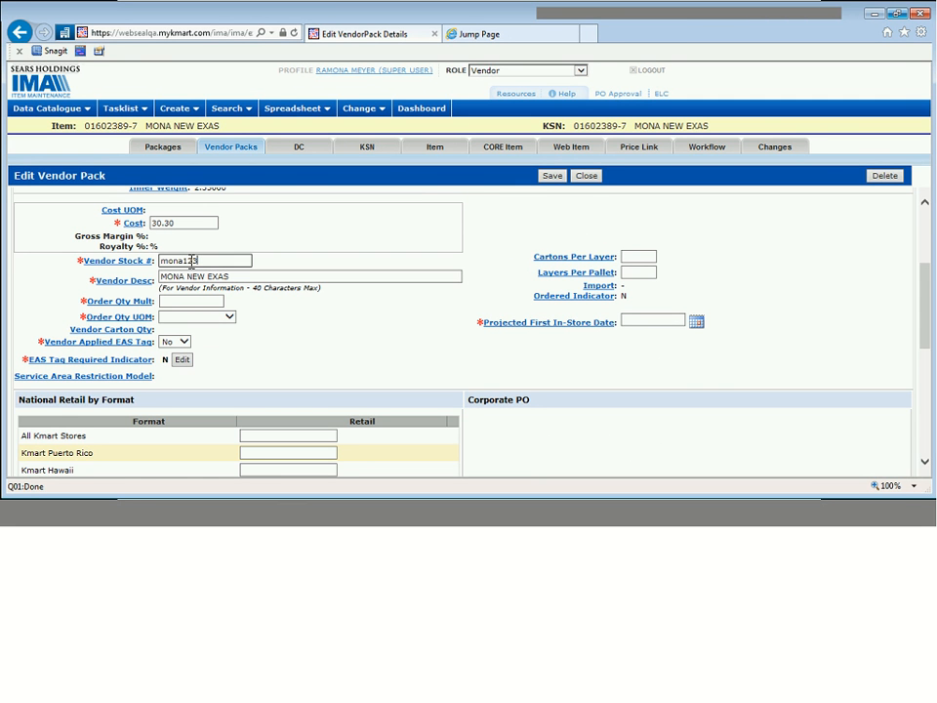
key(Tab)
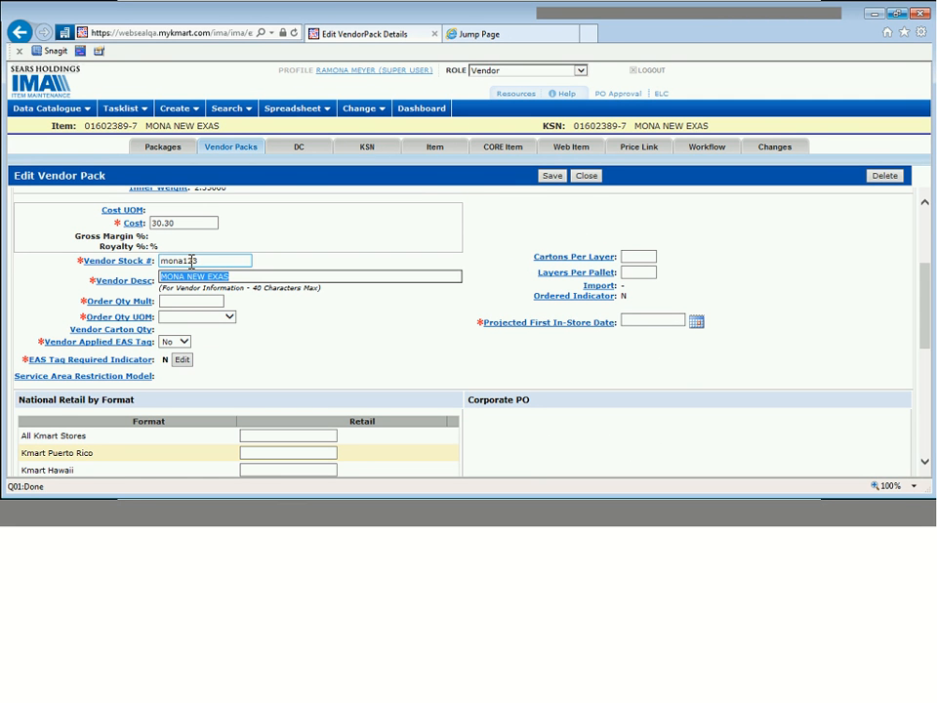
key(Tab)
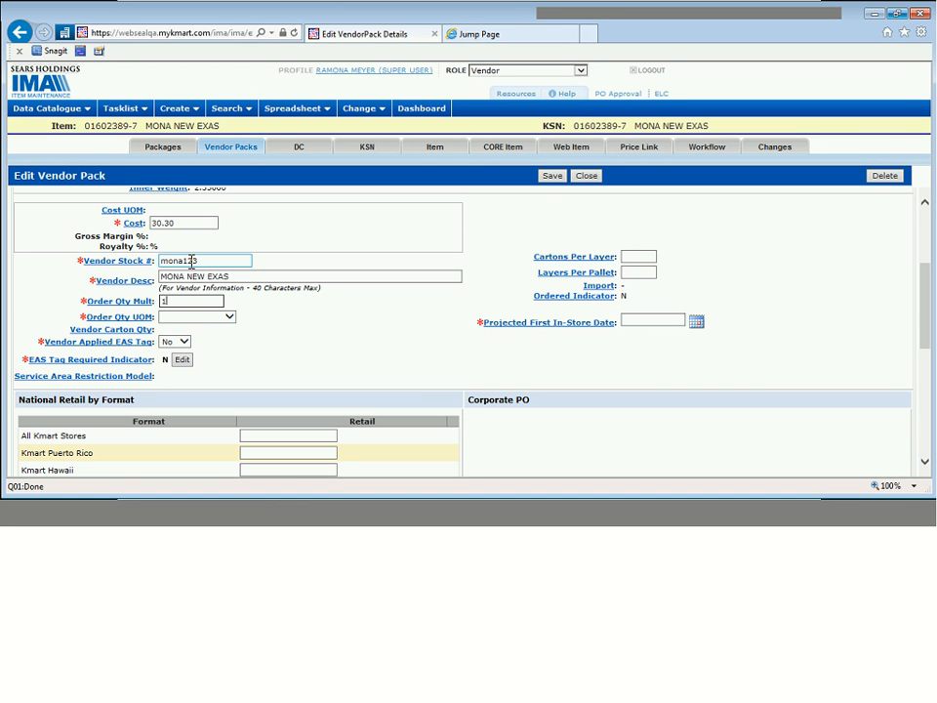
text(1)
key(Tab)
click(219, 321)
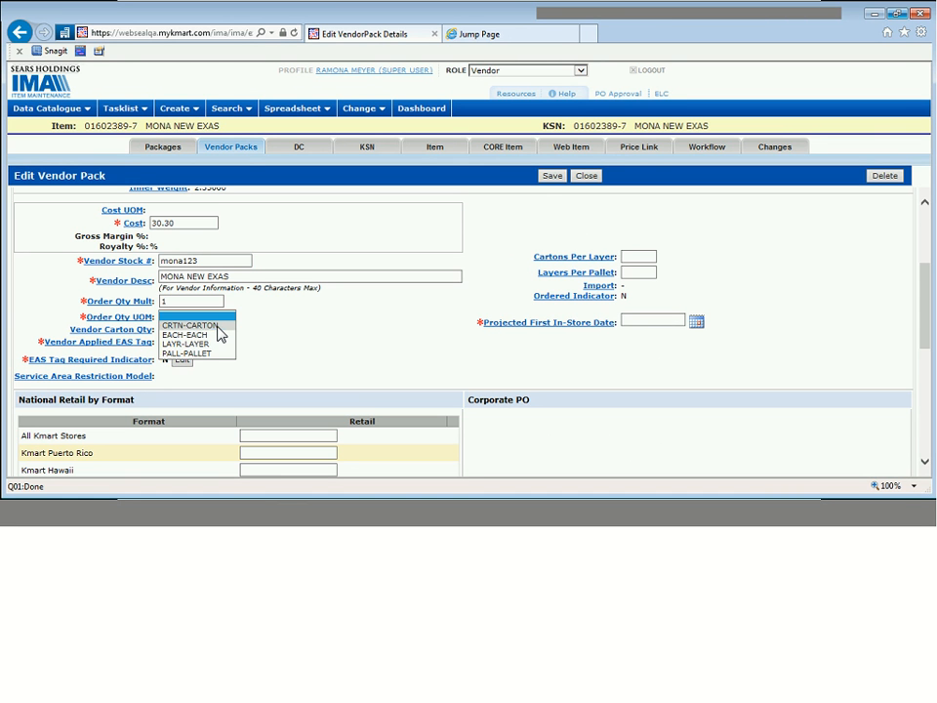
click(220, 333)
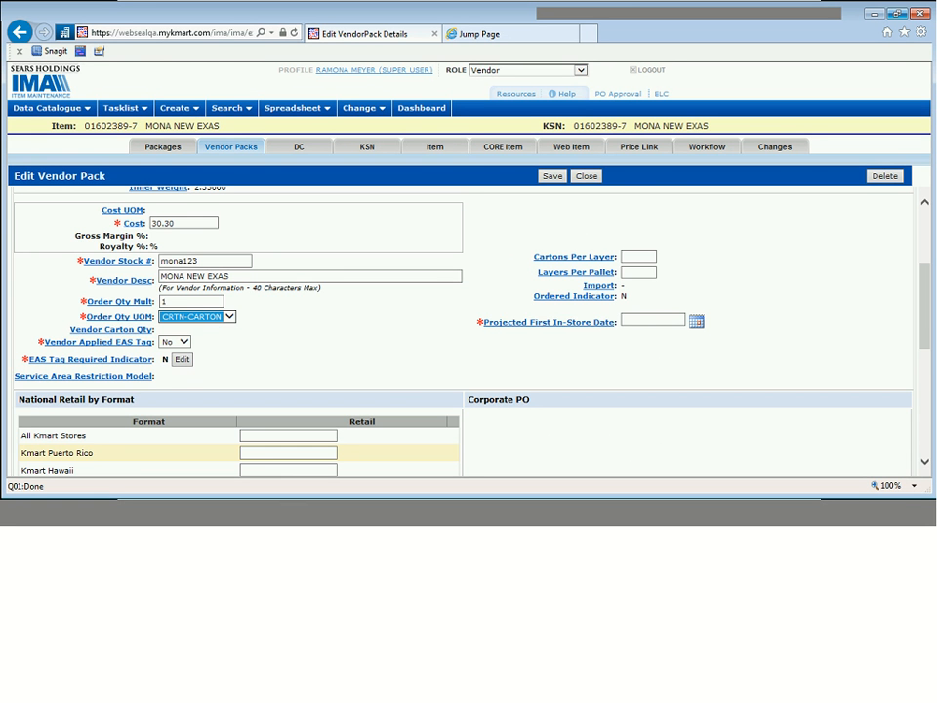
Step: Set the vendor pack's Projected First In-Store Date to 04/27/2017, review the exploding assortment info, and save the vendor pack
drag(924, 313, 920, 349)
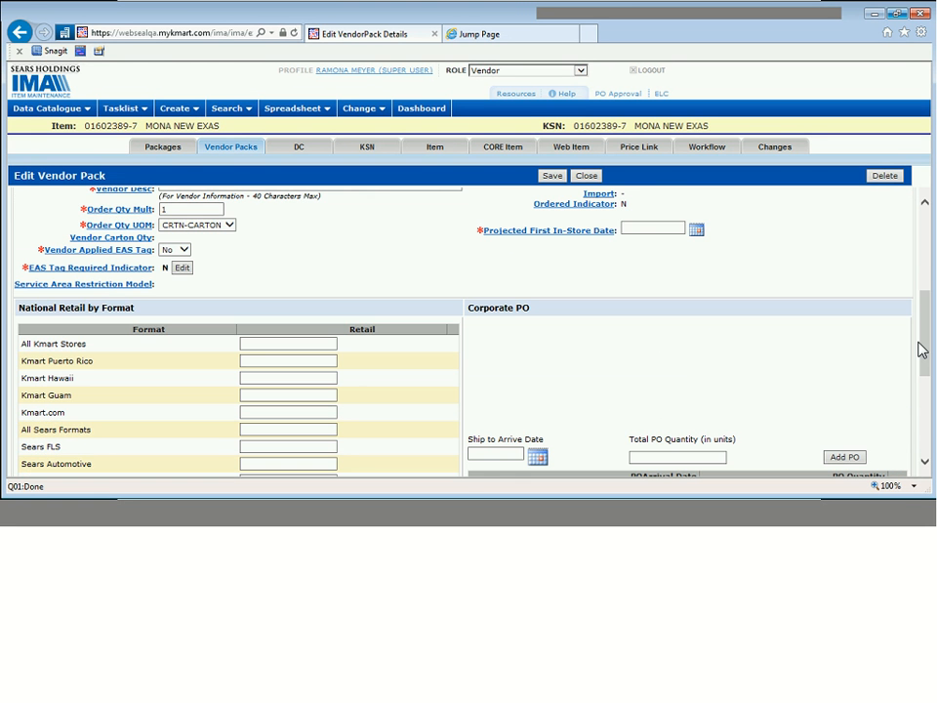
click(696, 232)
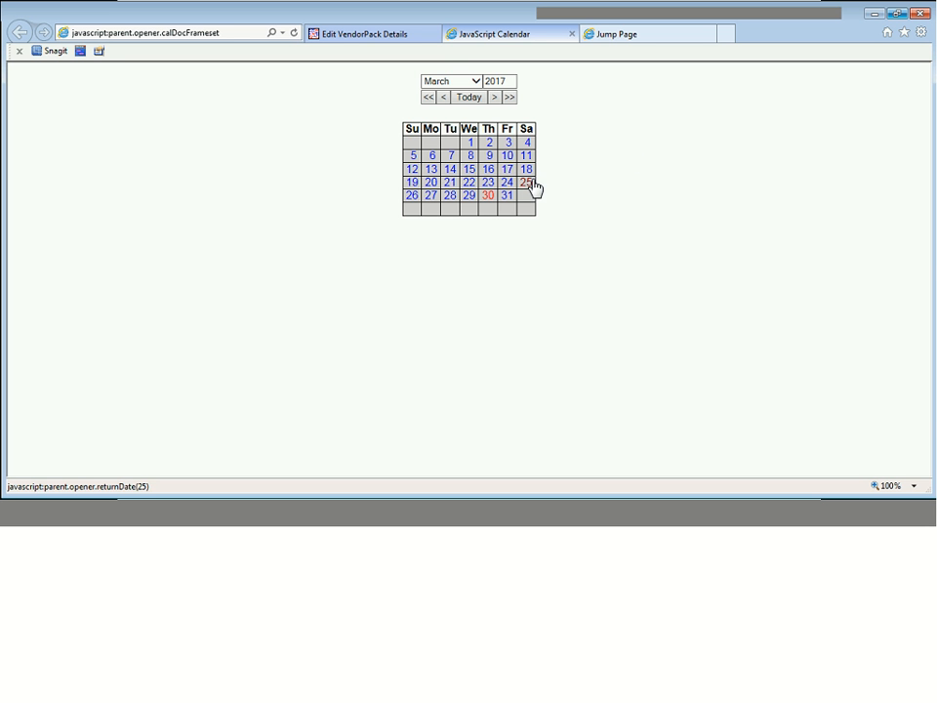
click(495, 98)
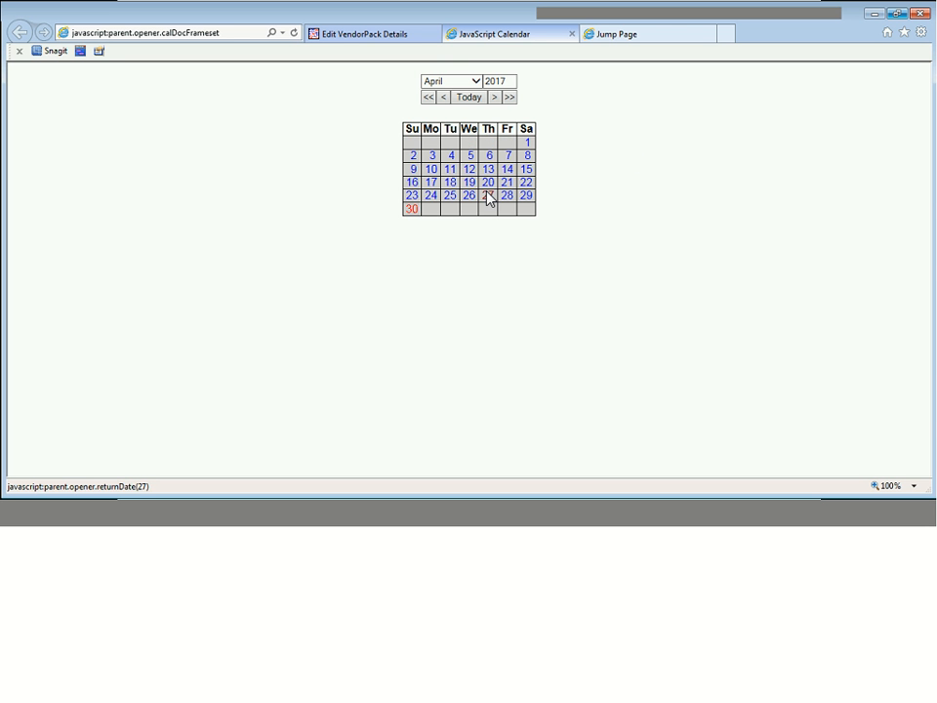
click(488, 196)
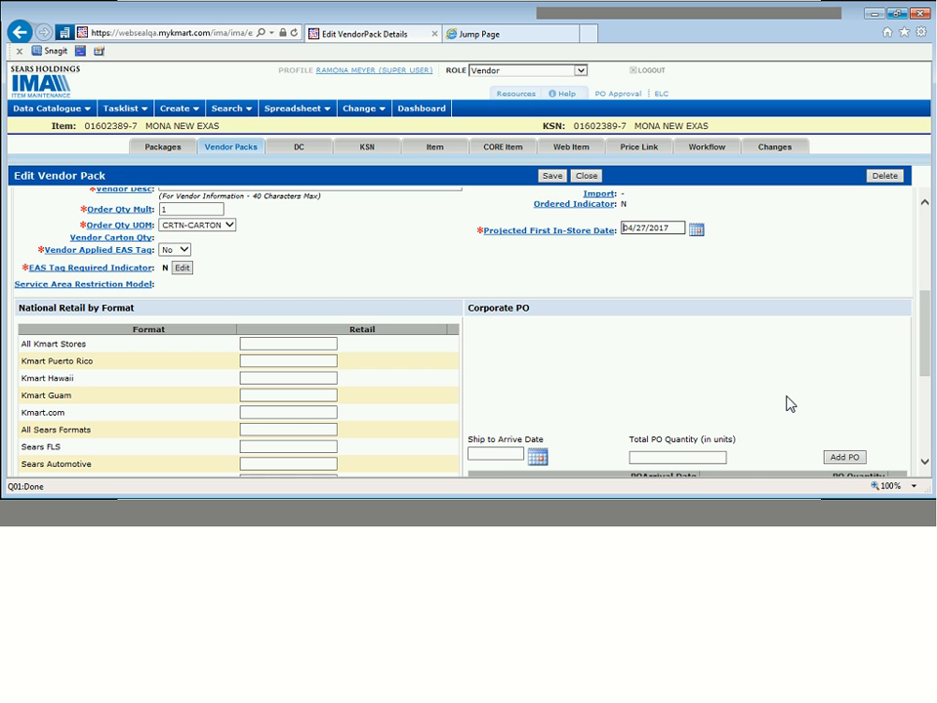
drag(925, 319, 925, 398)
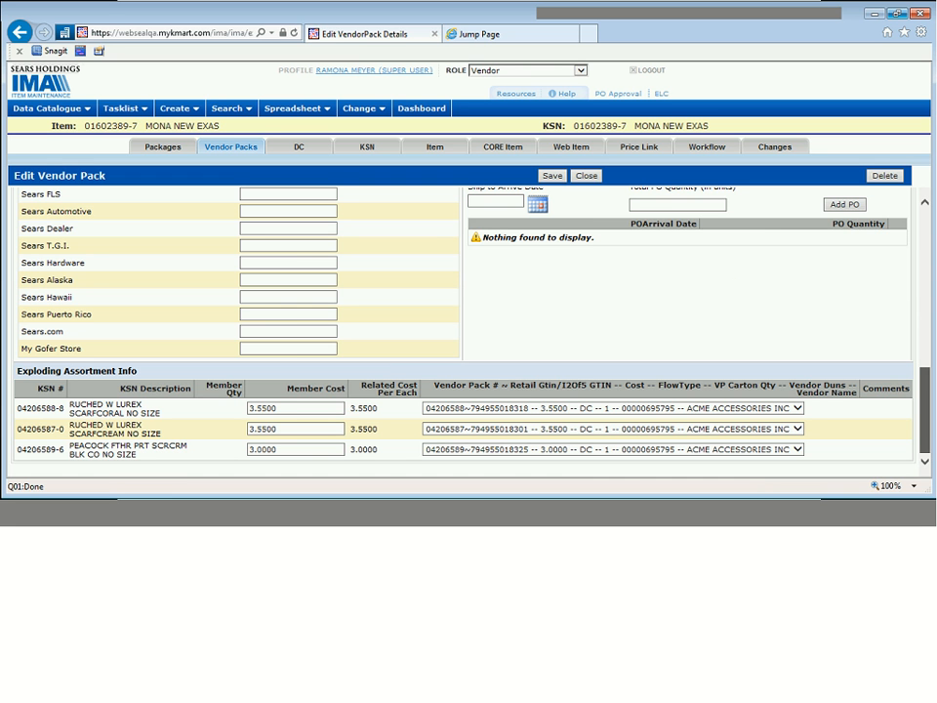
drag(928, 397, 934, 313)
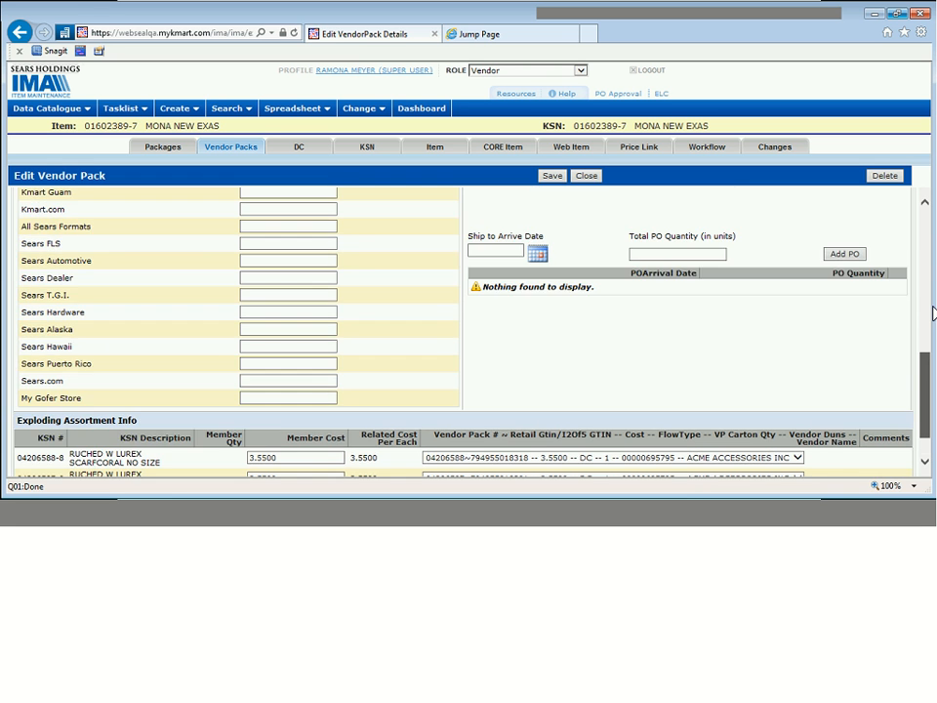
drag(925, 391, 888, 121)
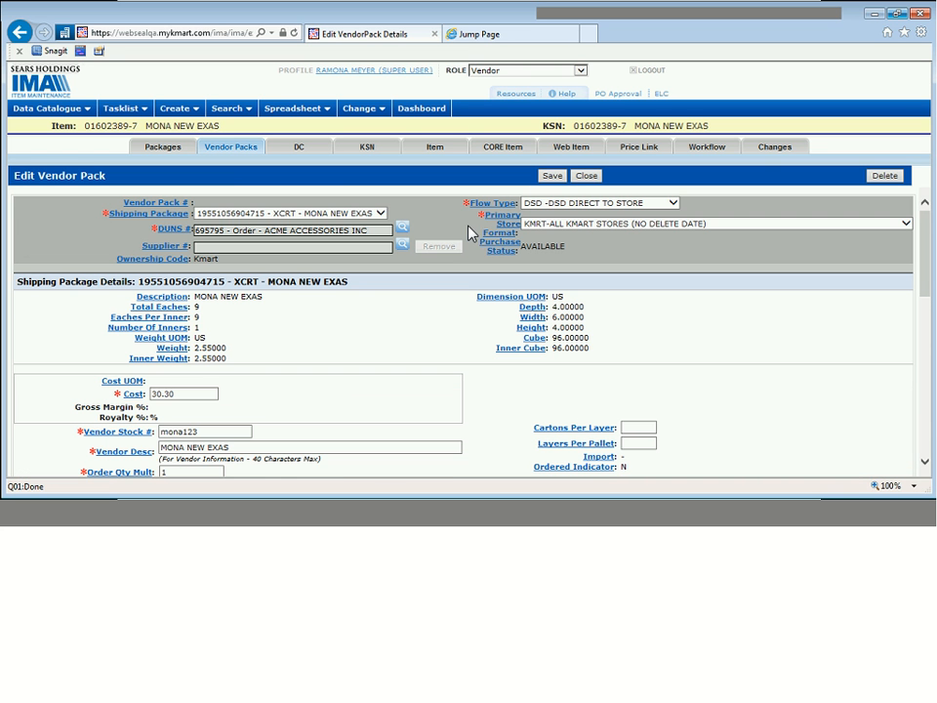
click(553, 176)
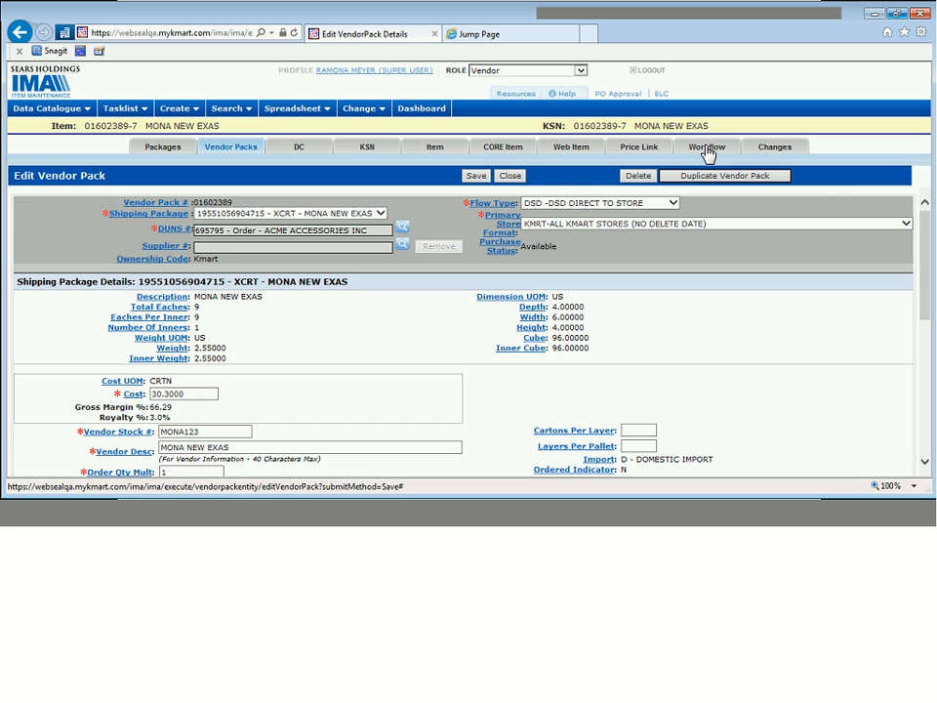
Step: Submit the MONA NEW EXAS workflow task with the Check For Errors transition to validate the completed vendor pack
click(708, 149)
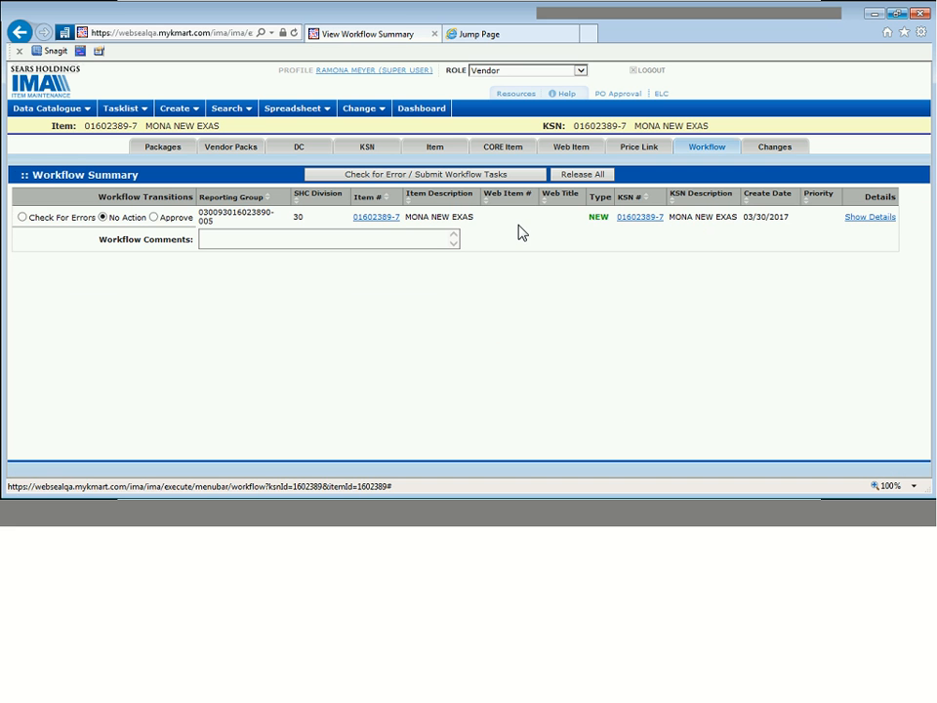
click(22, 217)
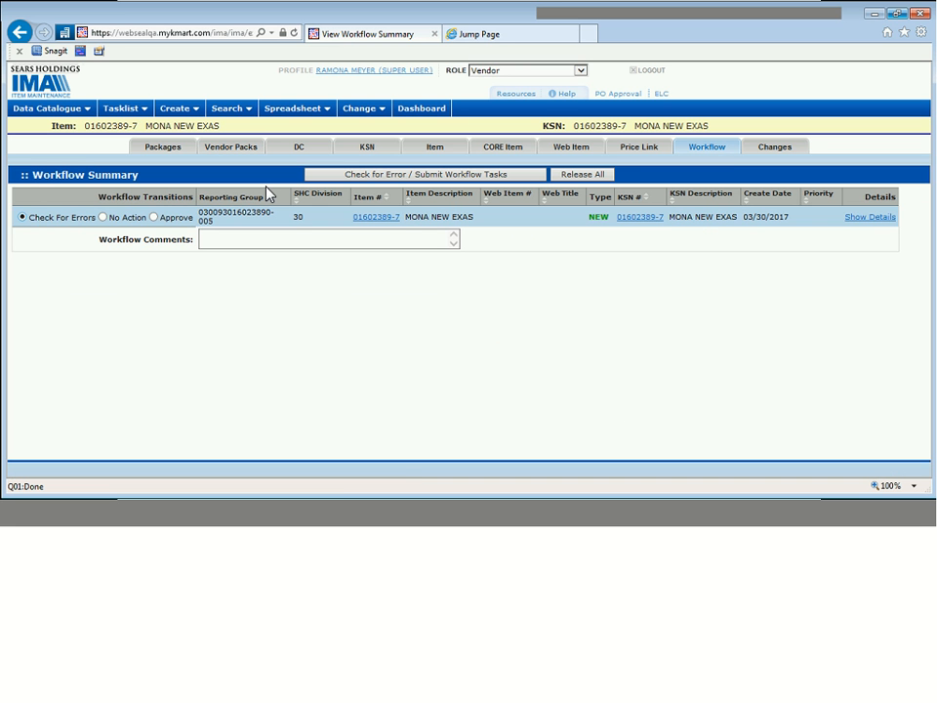
click(361, 176)
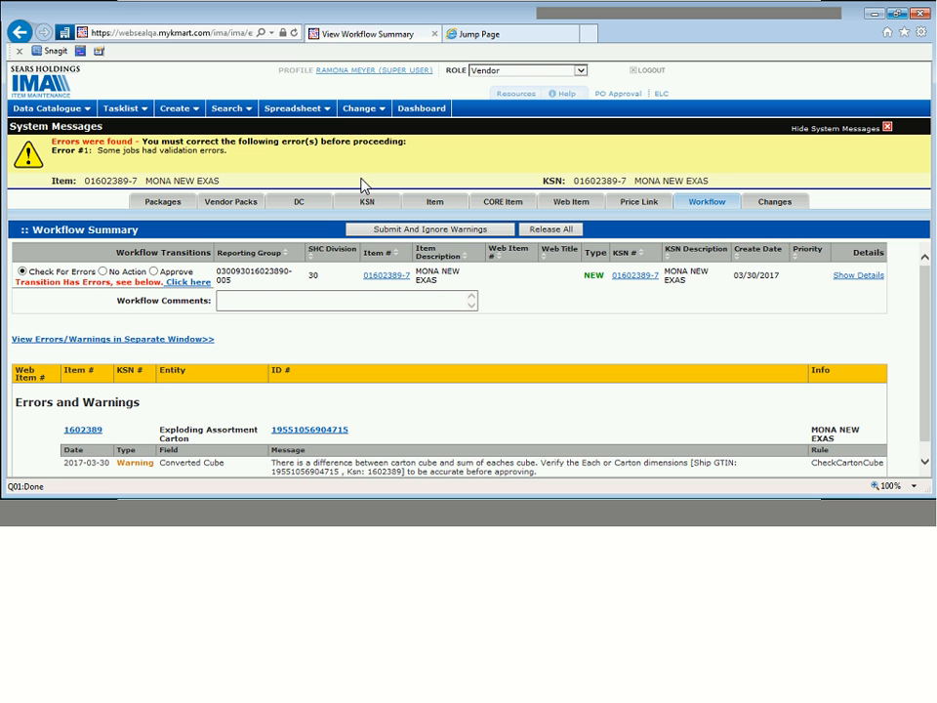
Step: Review the errors and warnings, then submit the MONA NEW EXAS task with the Approve transition, ignoring warnings
drag(926, 351, 931, 358)
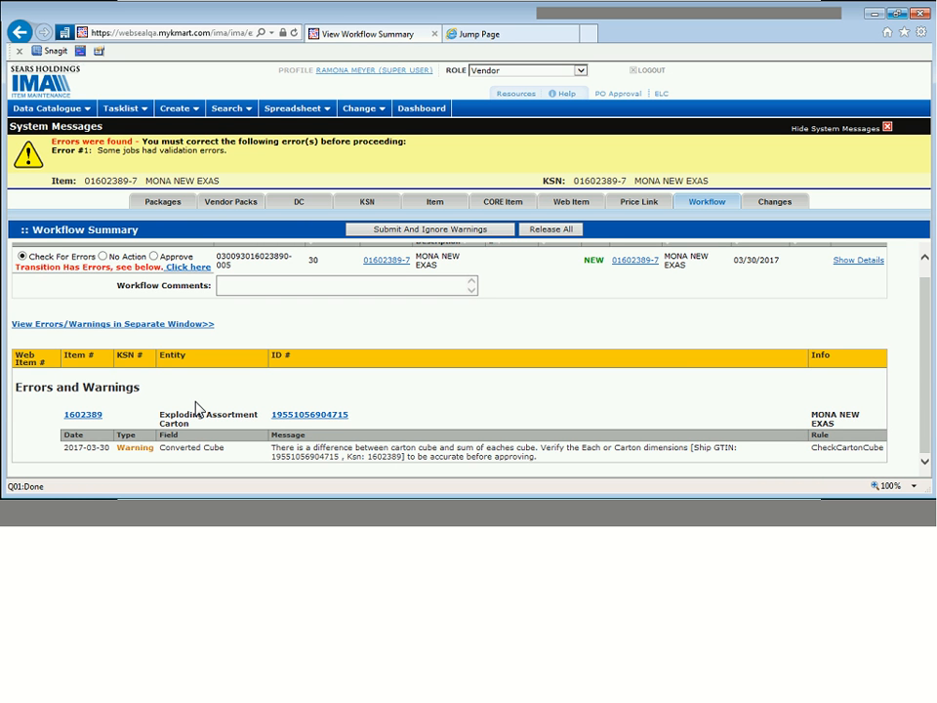
click(154, 256)
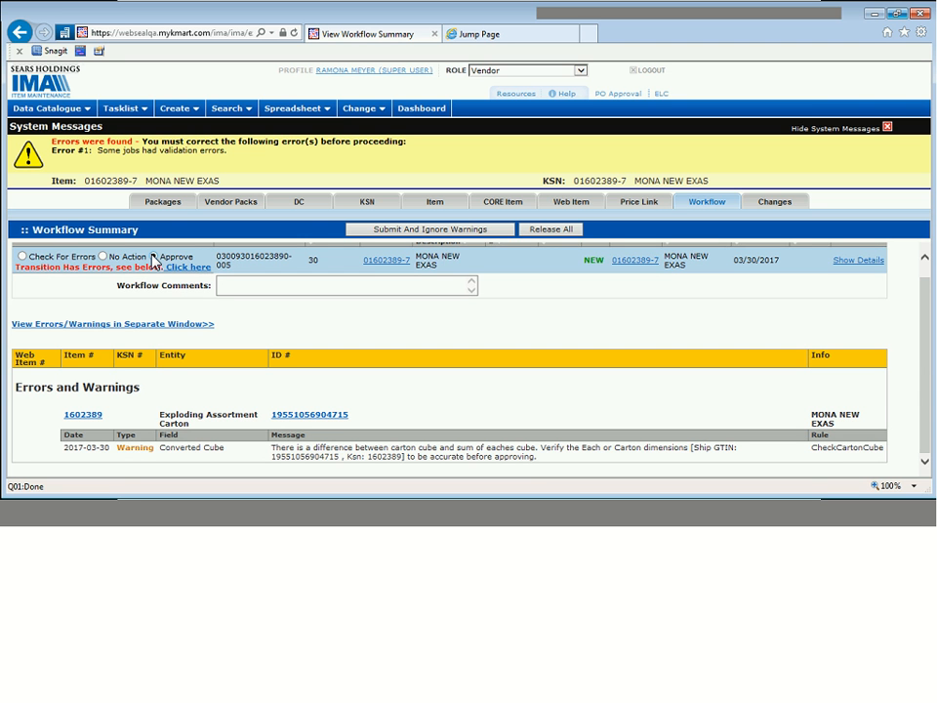
click(488, 234)
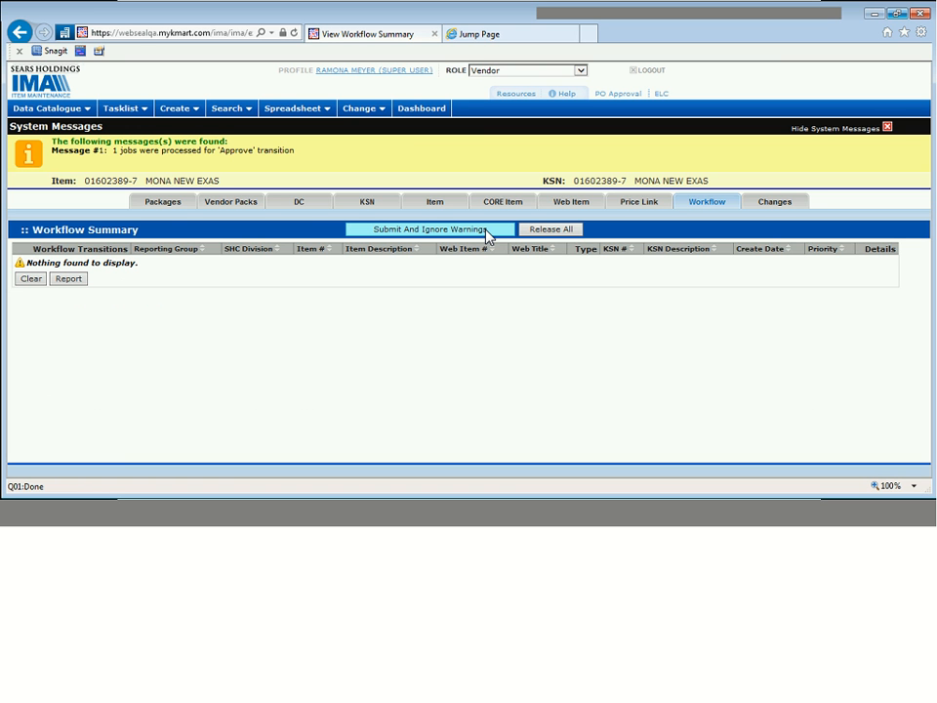
Step: Search for the item with KSN # 2296325 in Quick Search and Status
click(242, 109)
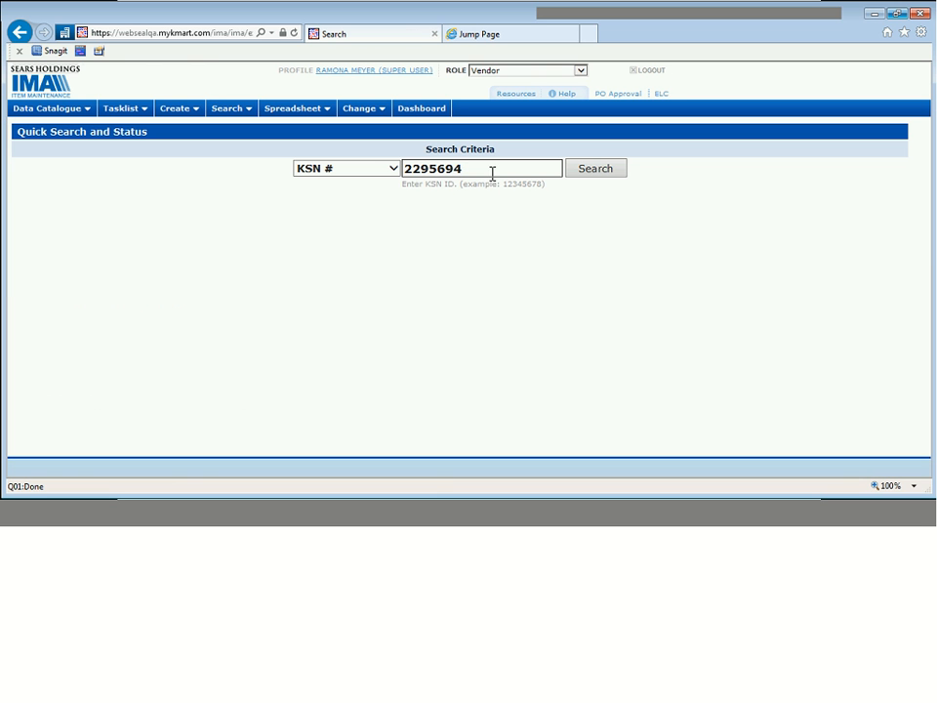
double_click(501, 174)
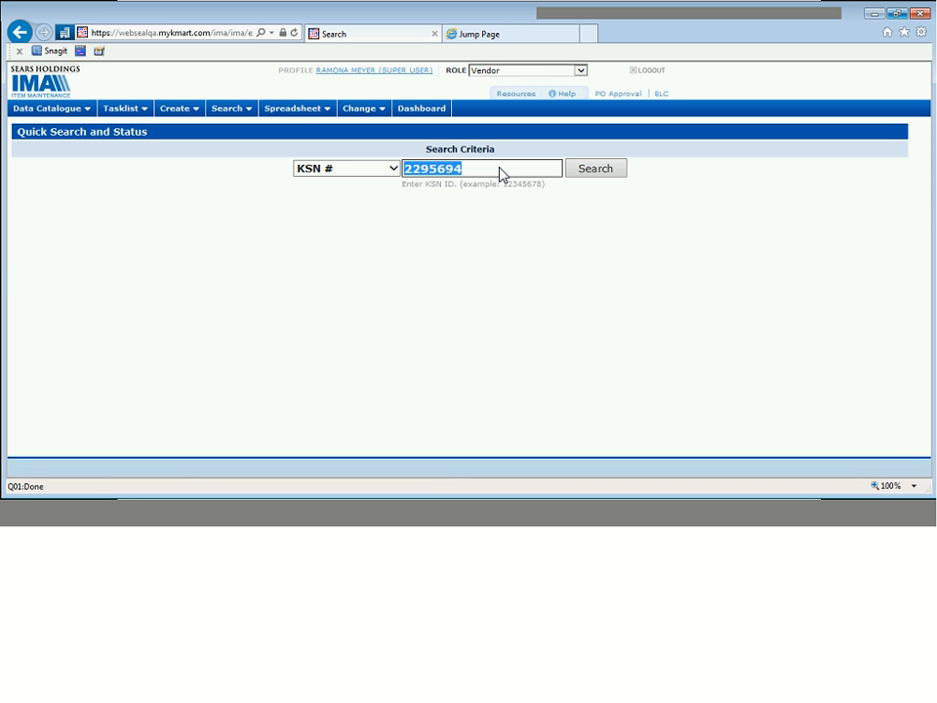
text(2)
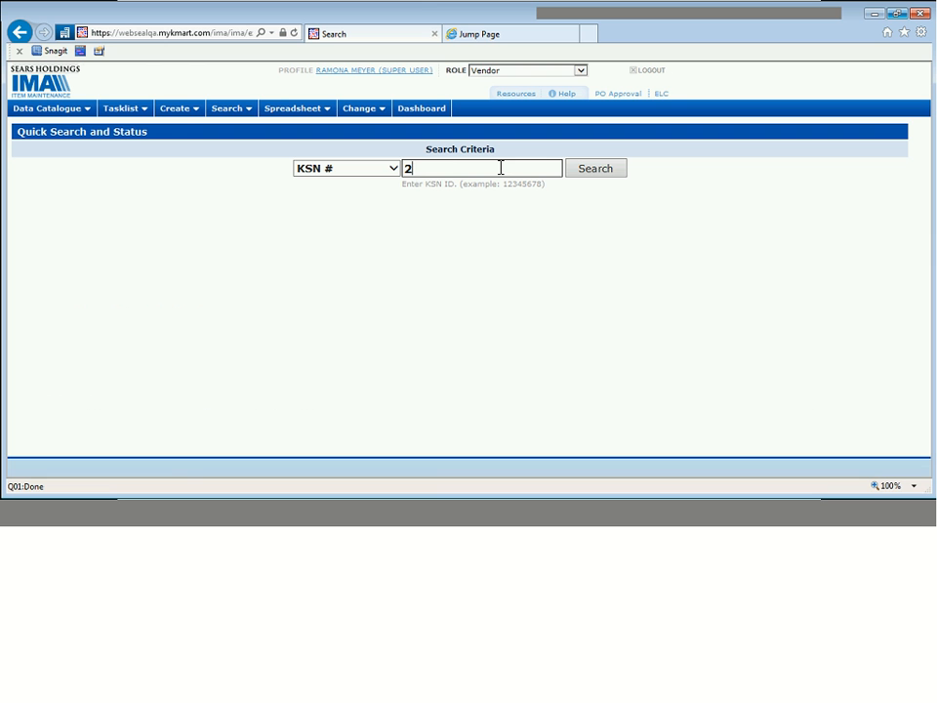
text(296325)
key(Return)
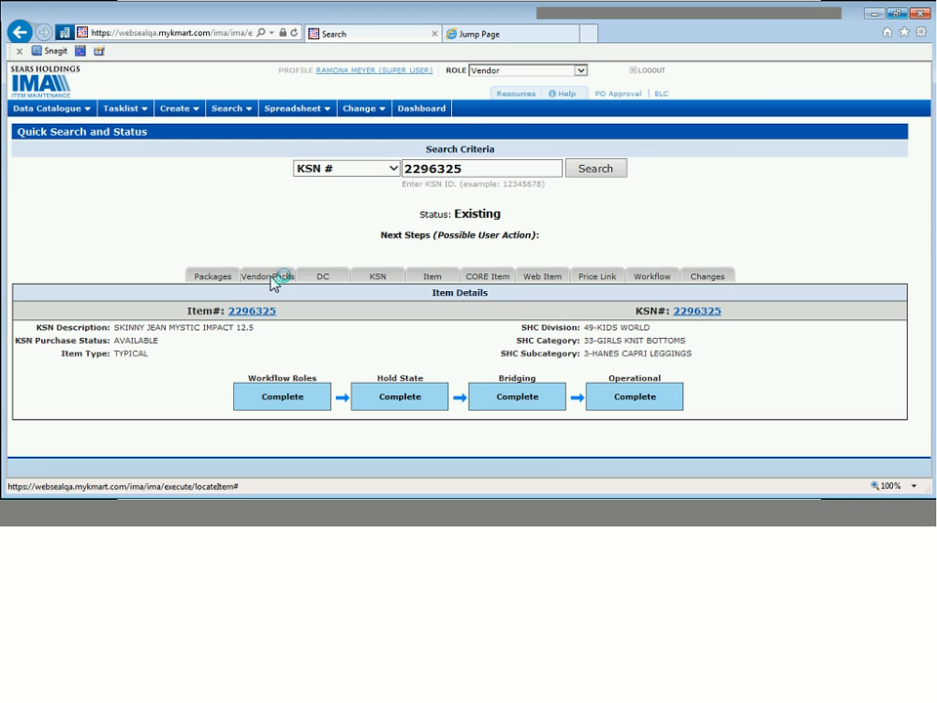
Step: Open vendor pack 02296325 of the SKINNY JEAN MYSTIC IMPACT 12.5 item and start duplicating it
click(273, 280)
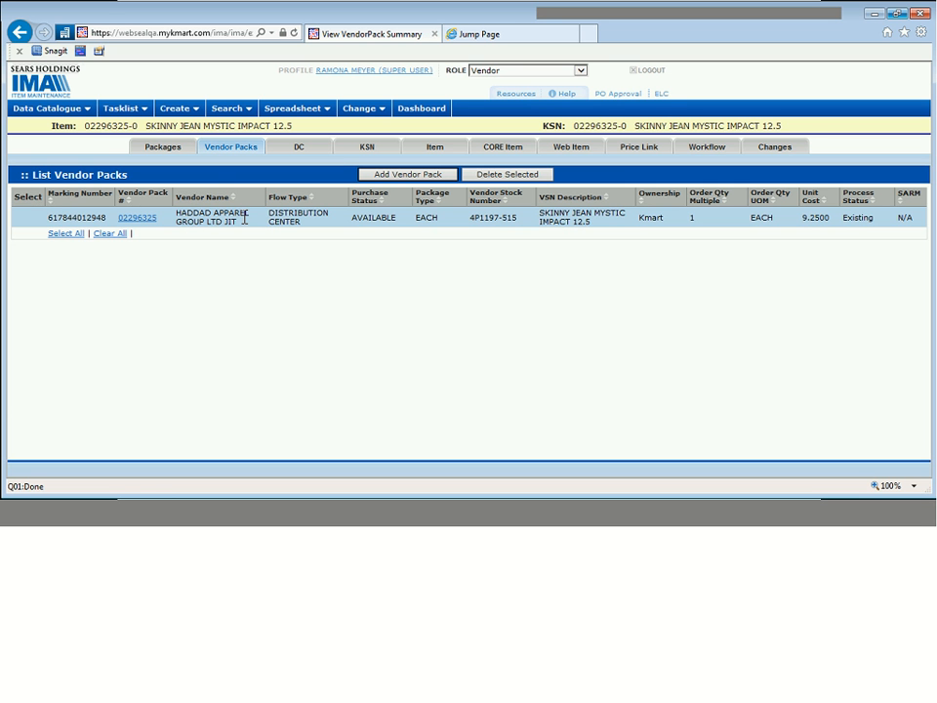
click(143, 219)
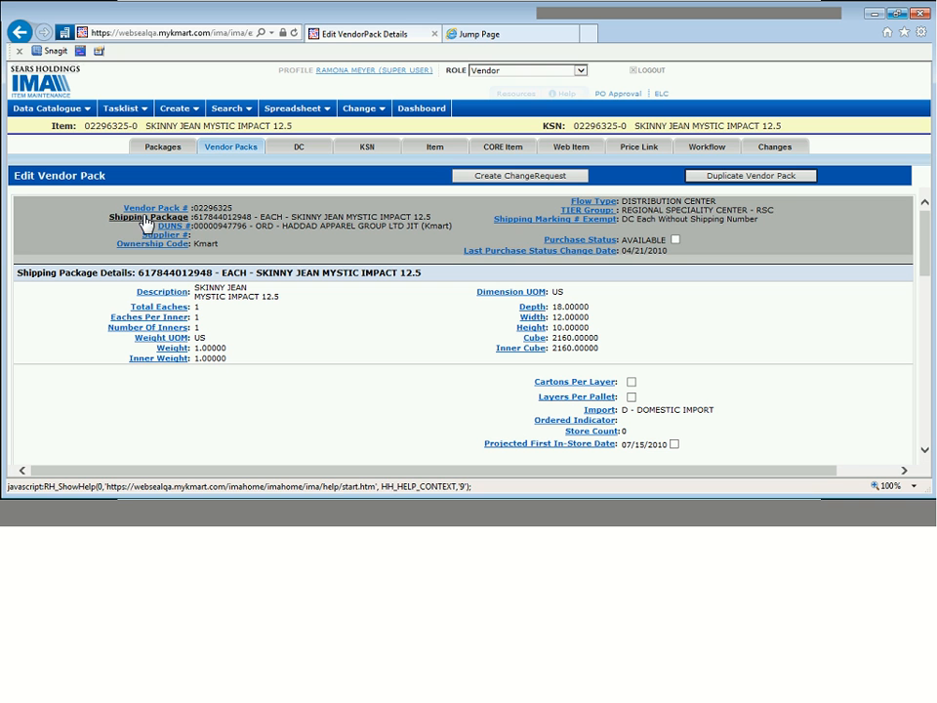
click(793, 179)
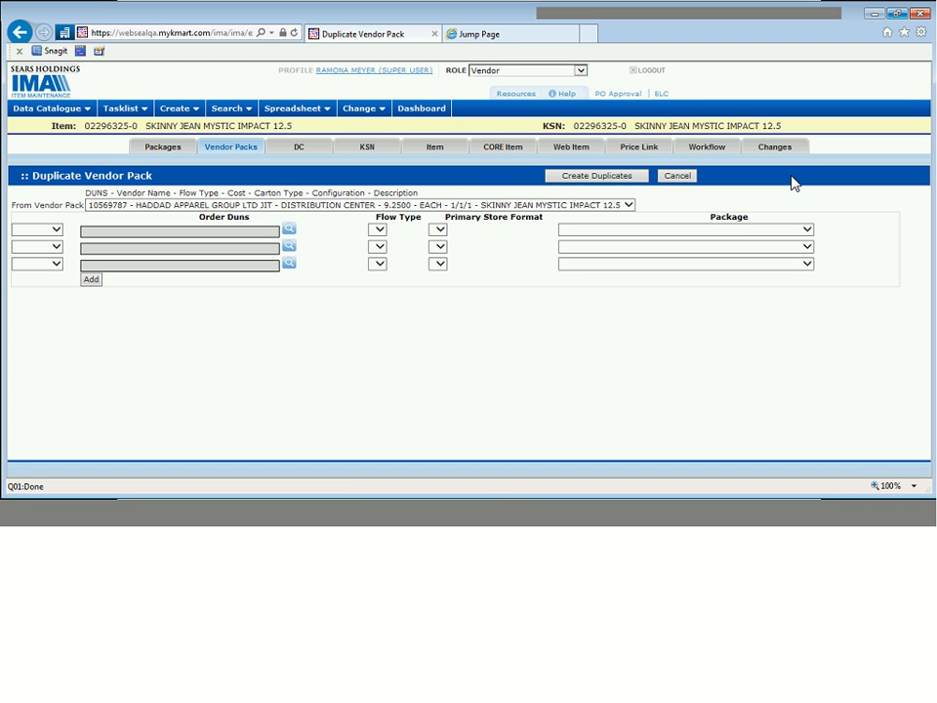
Step: Set the first duplicate row to K-Kmart and assign the ORD entry for BIOWORLD MERCHANDISING INC, found by Order Duns 355698
click(56, 230)
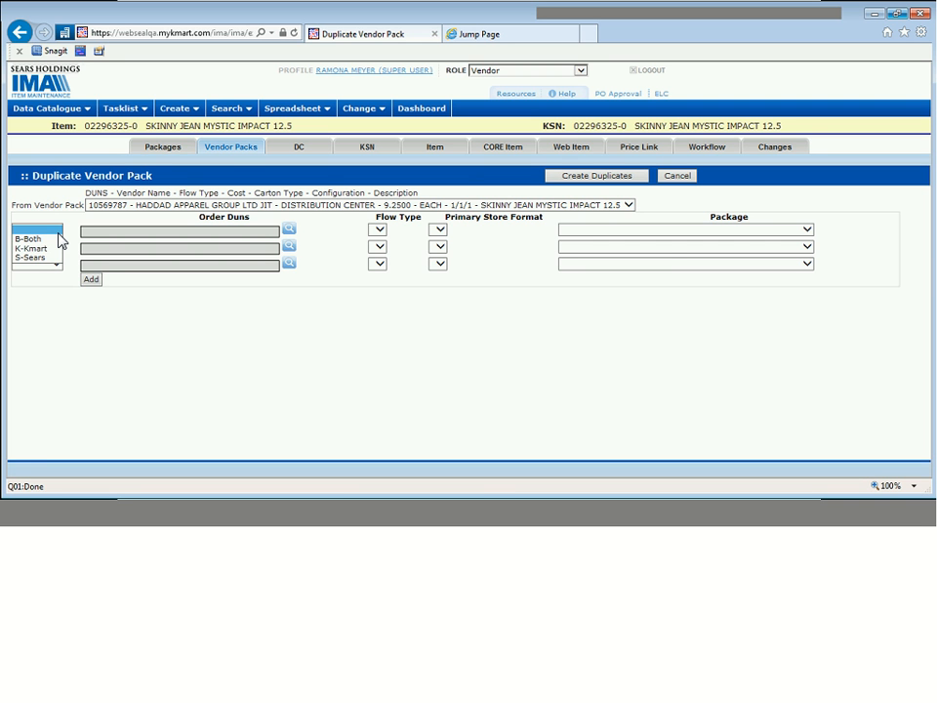
click(47, 249)
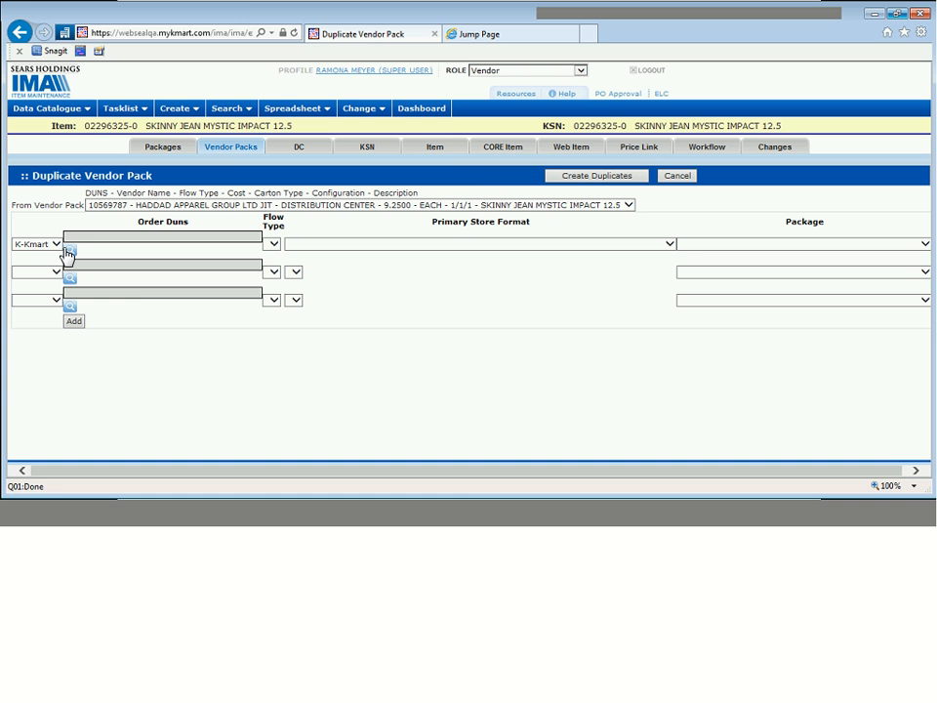
click(69, 252)
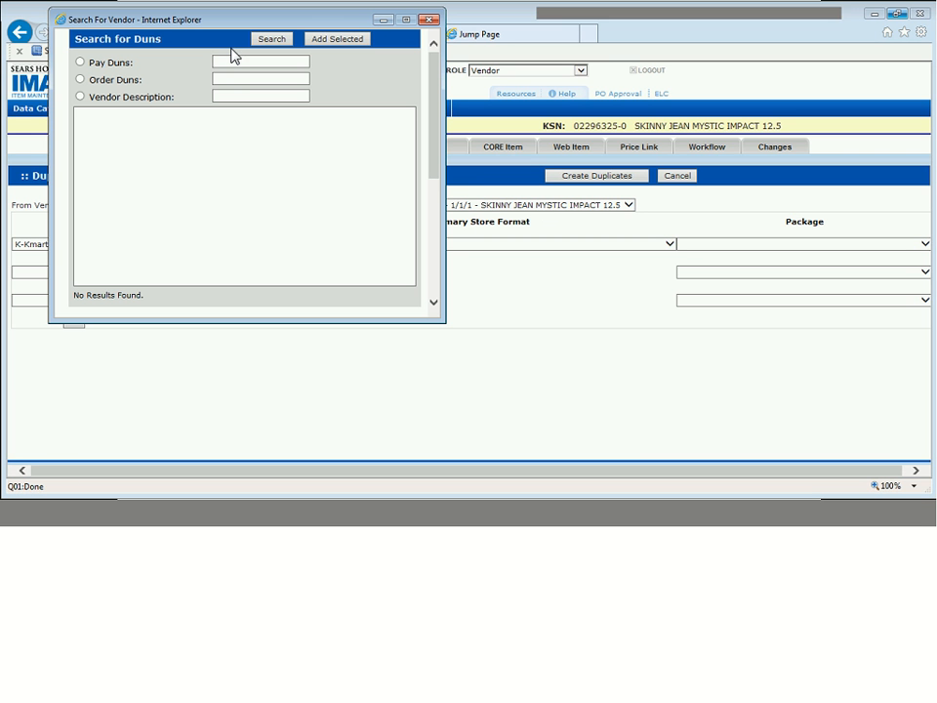
click(241, 79)
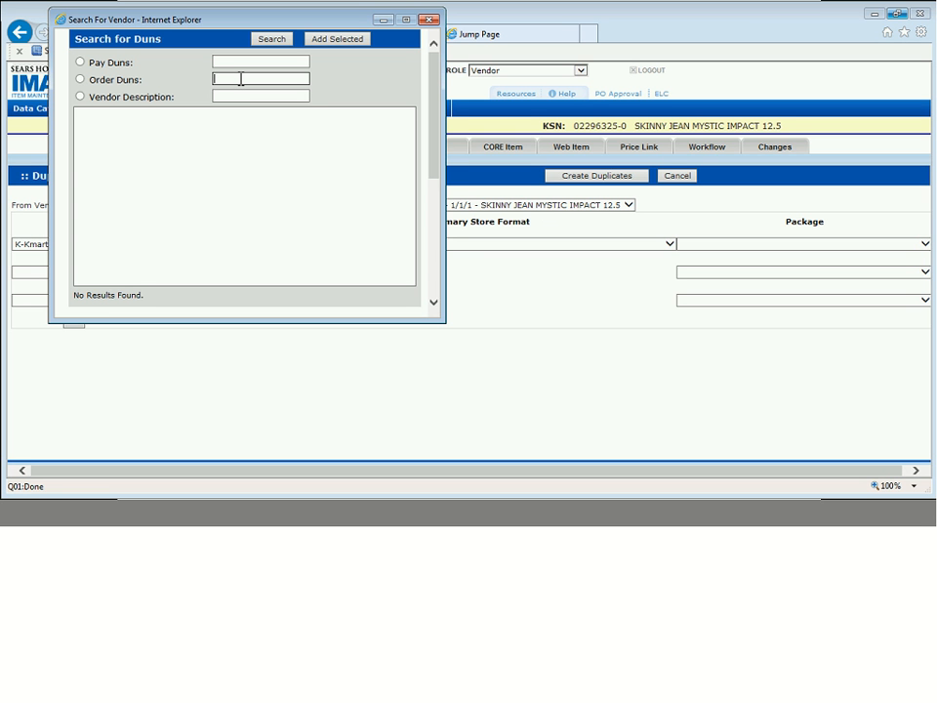
text(355698)
click(283, 39)
click(237, 113)
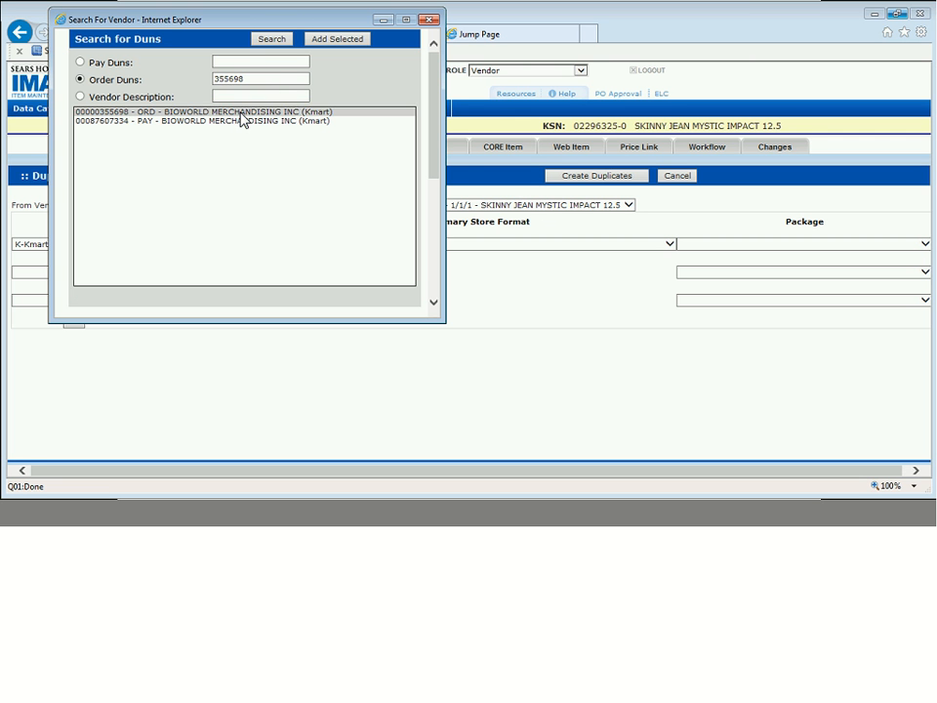
click(342, 40)
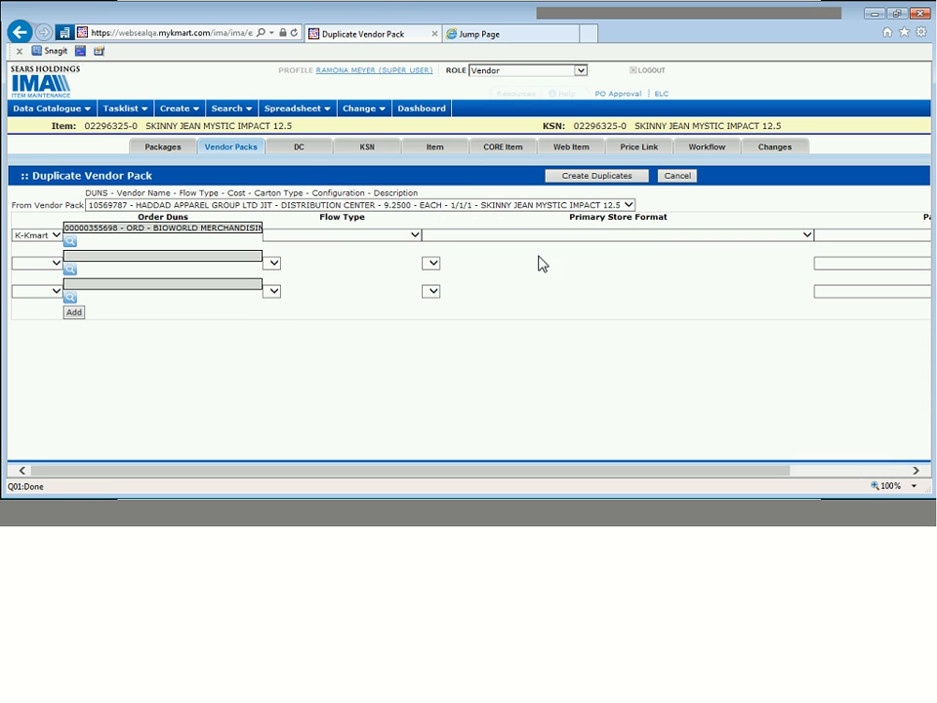
click(363, 237)
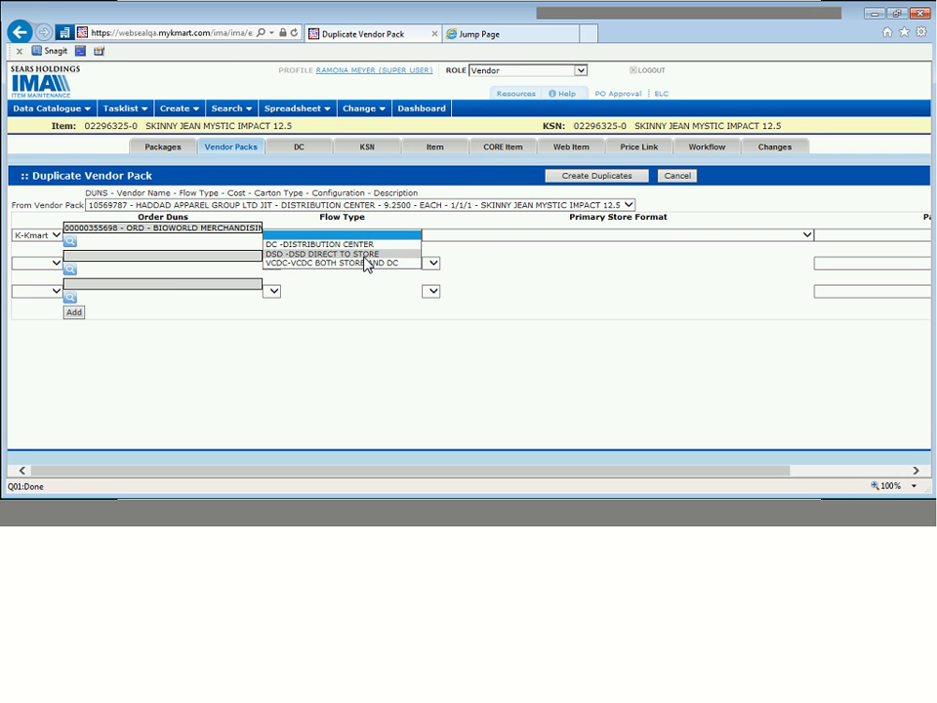
click(364, 256)
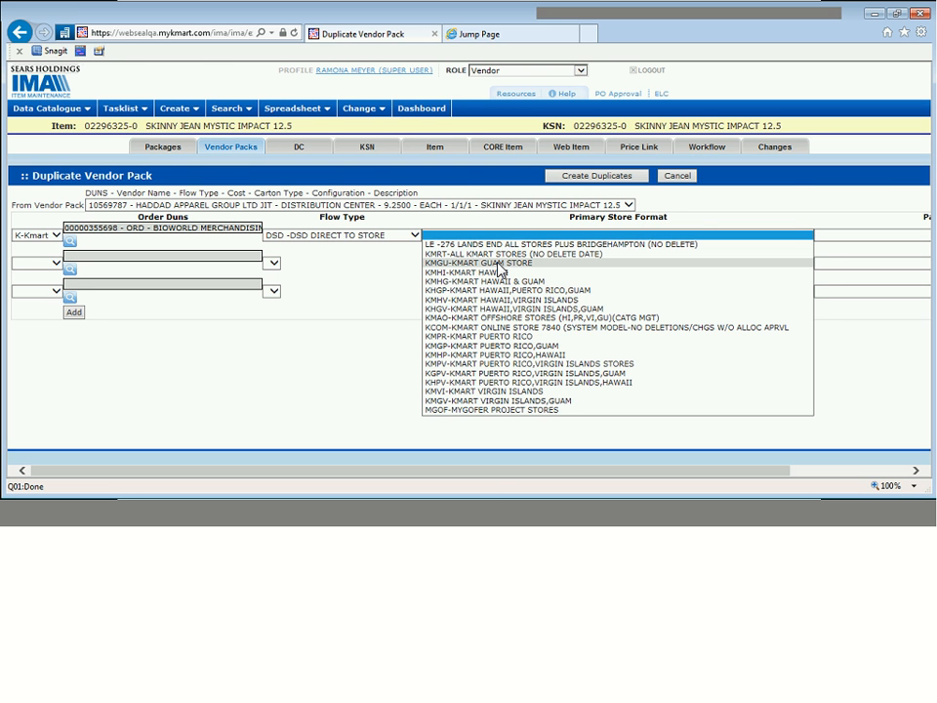
click(508, 256)
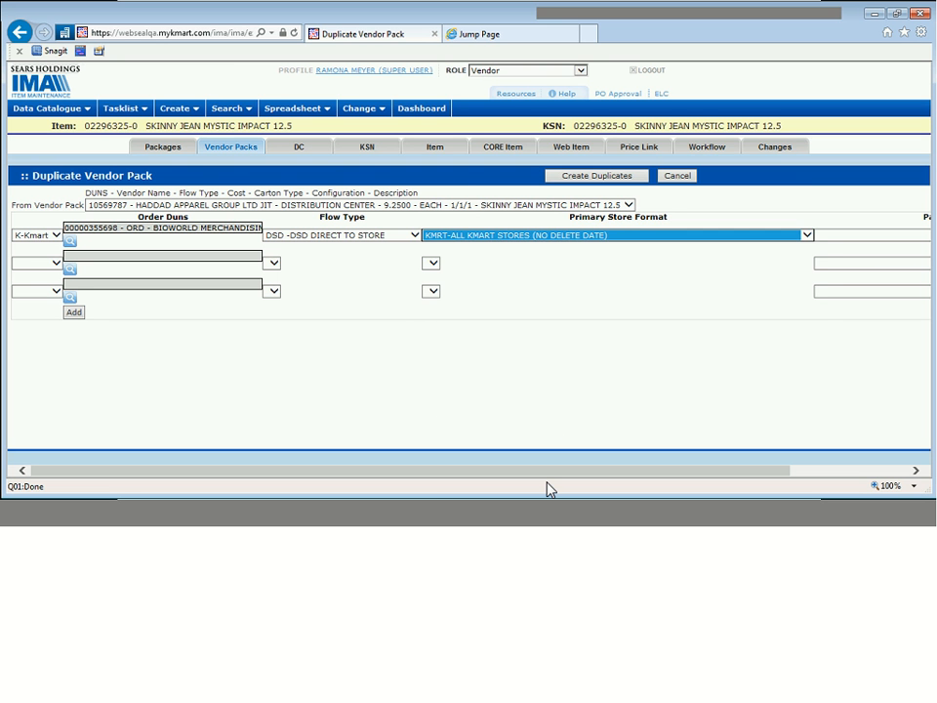
drag(557, 473, 748, 496)
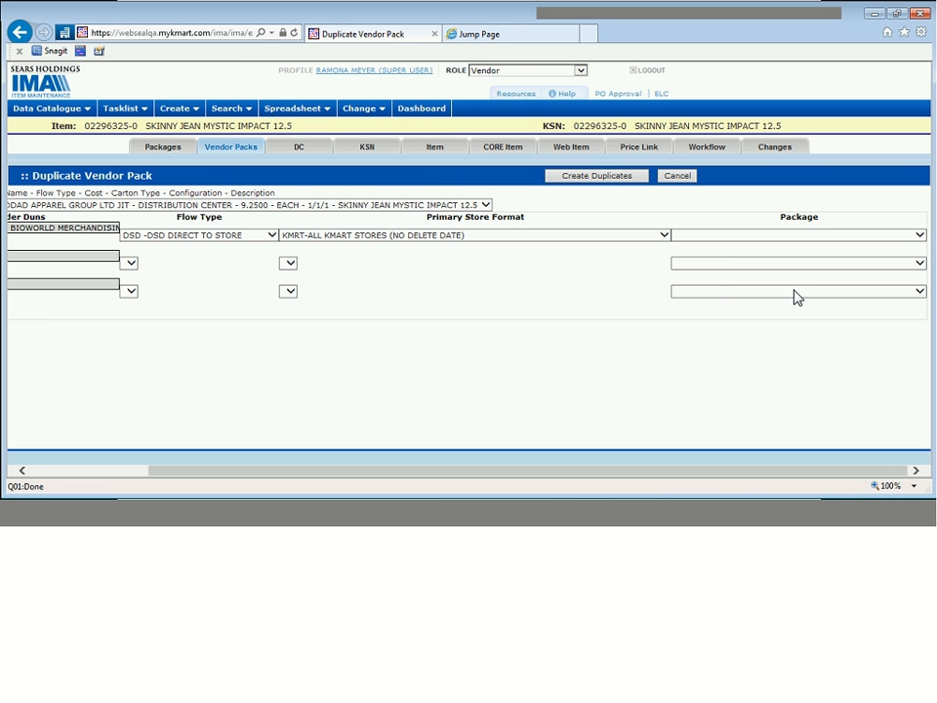
click(825, 235)
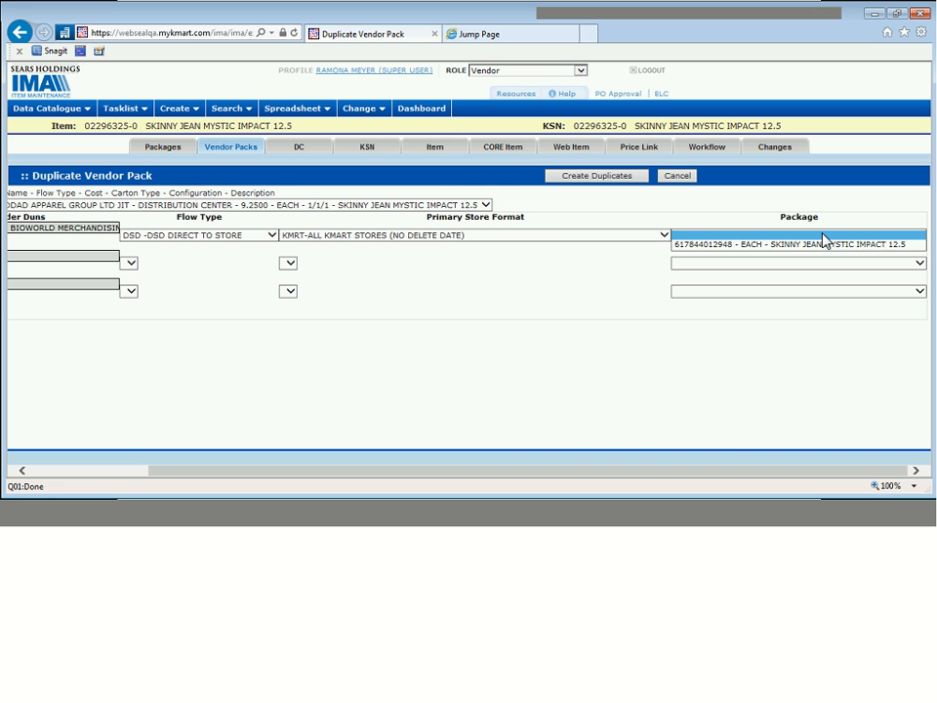
click(823, 247)
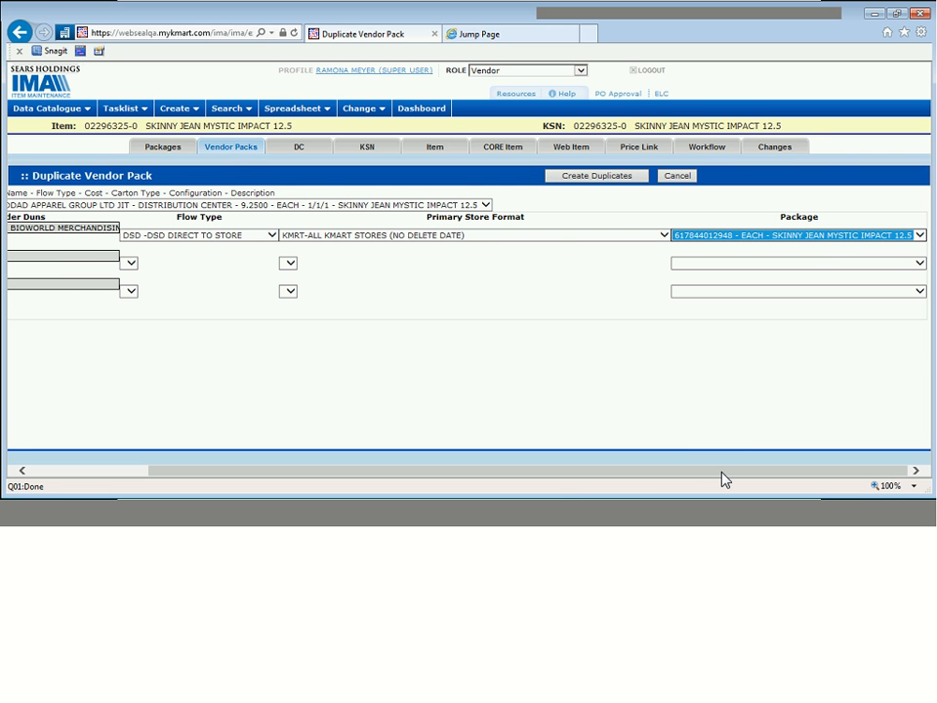
drag(722, 474, 547, 503)
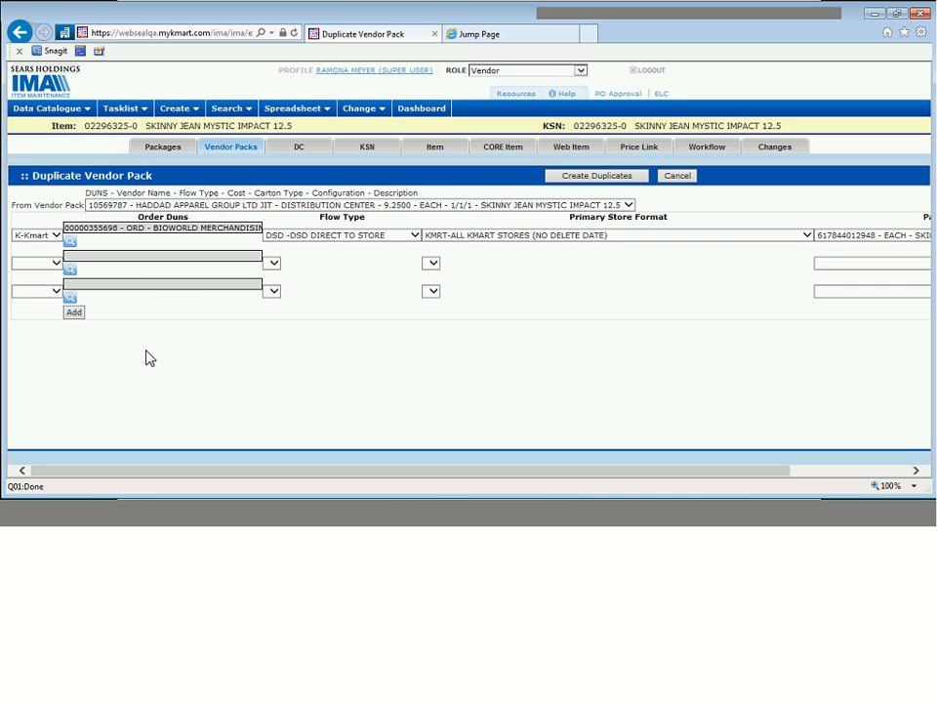
click(53, 263)
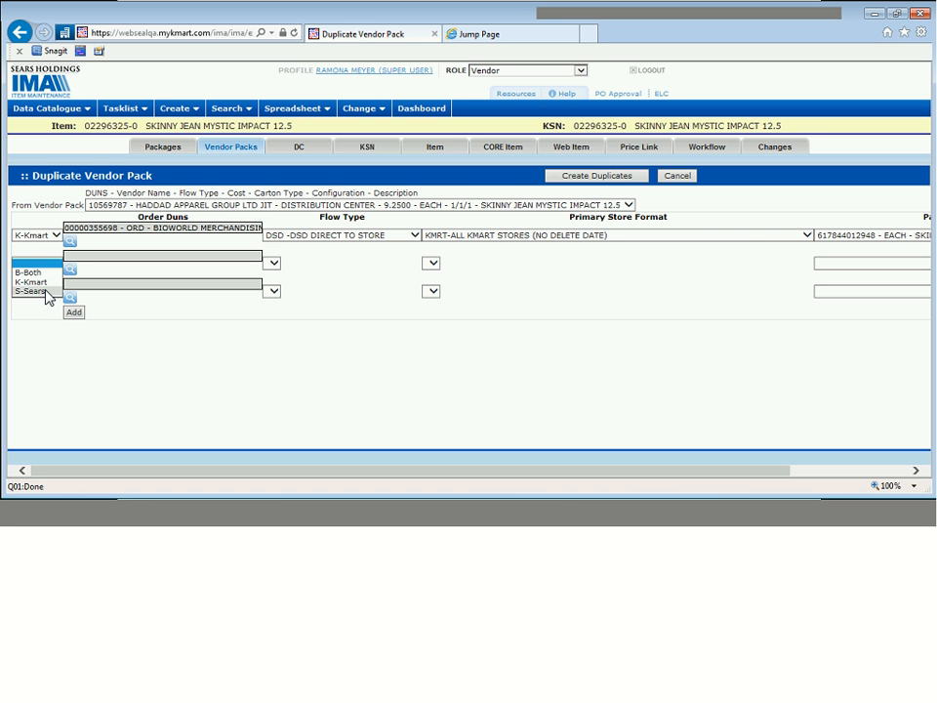
click(47, 292)
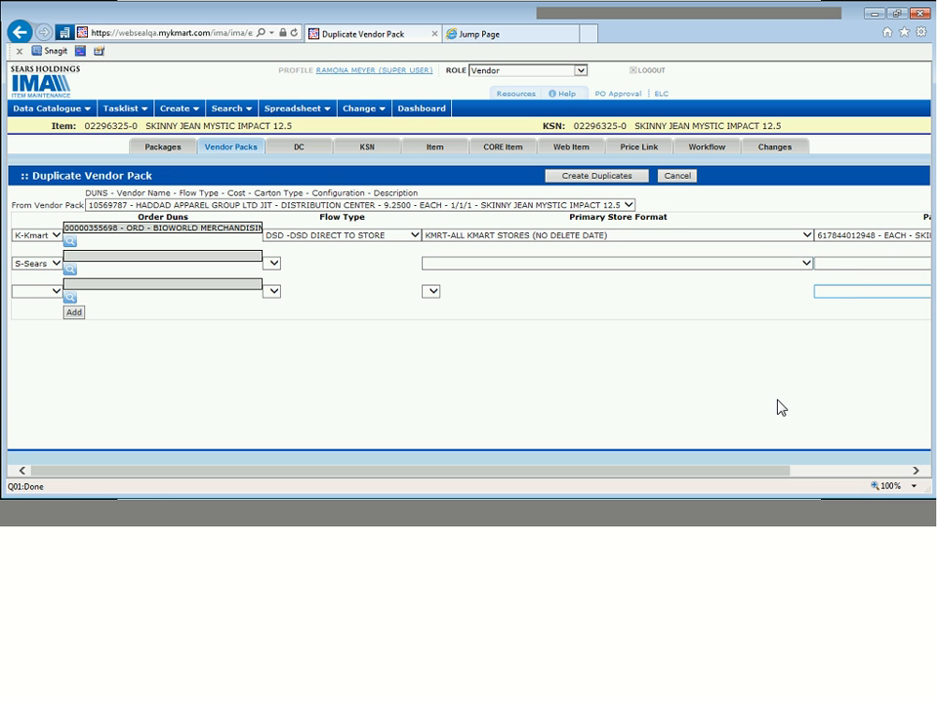
click(35, 264)
click(37, 254)
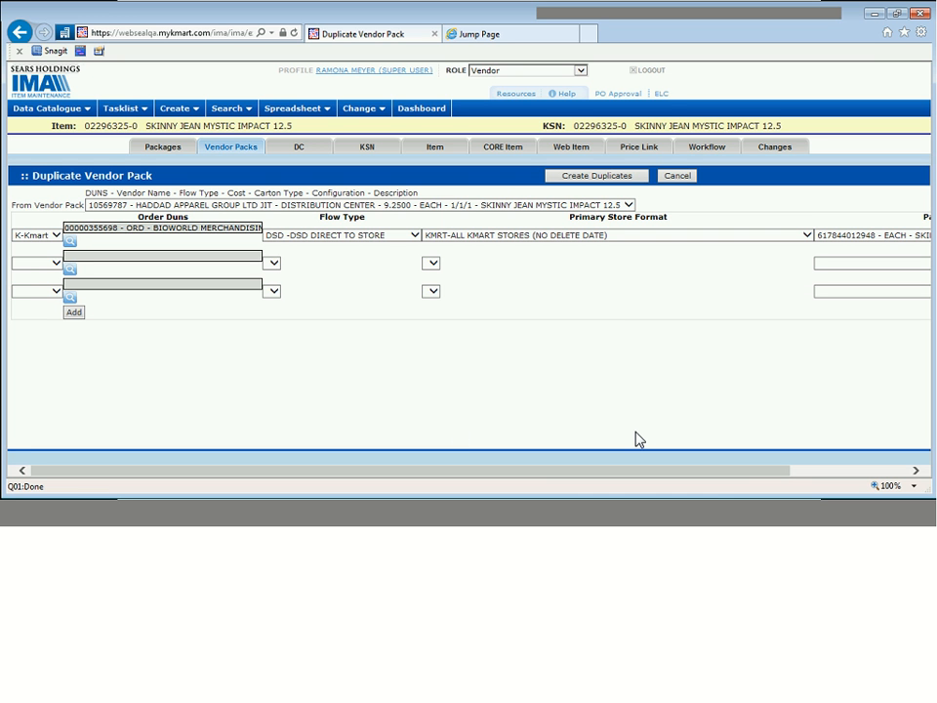
Step: Create the requested duplicate and open the new Kmart vendor pack for Vendor DUNS 355698 for editing
click(613, 180)
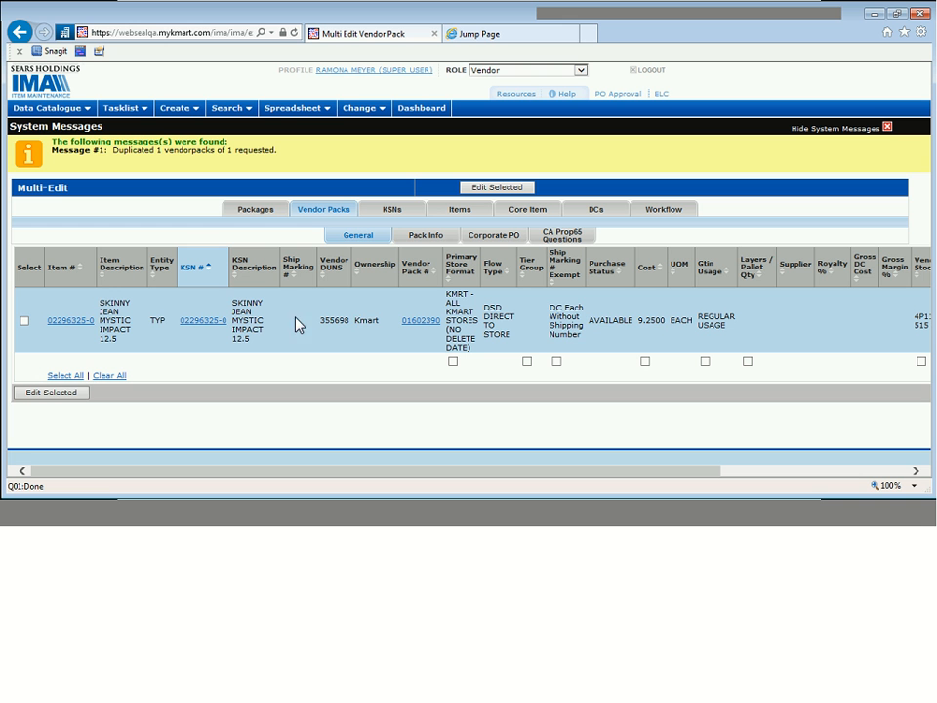
click(24, 323)
click(430, 322)
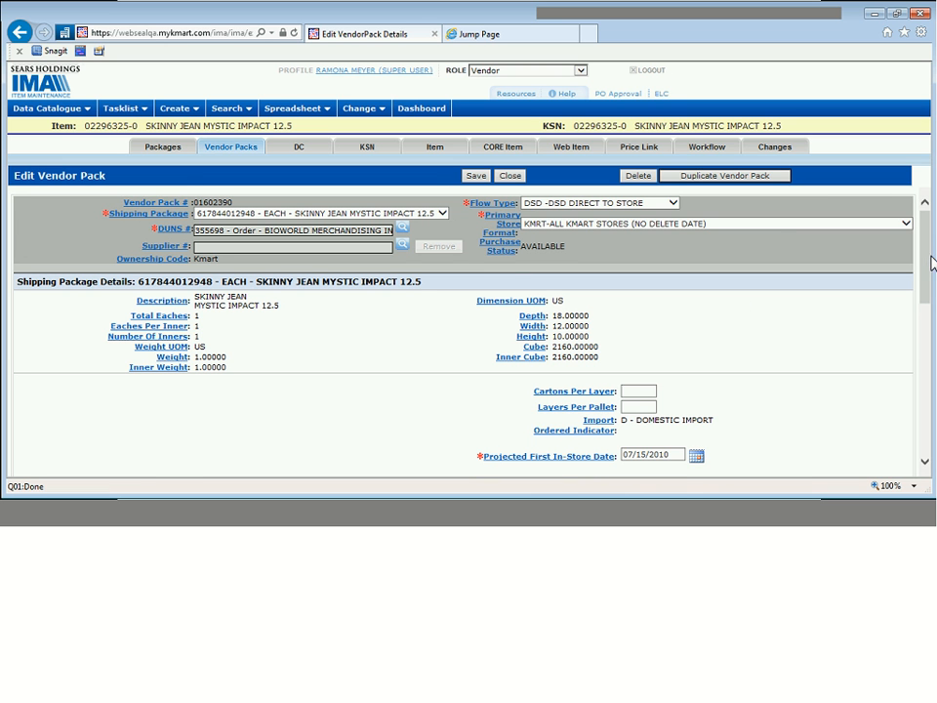
Step: Set the duplicated vendor pack's Projected First In-Store Date to 04/28/2017
scroll(930, 260, down, 1)
scroll(464, 332, down, 3)
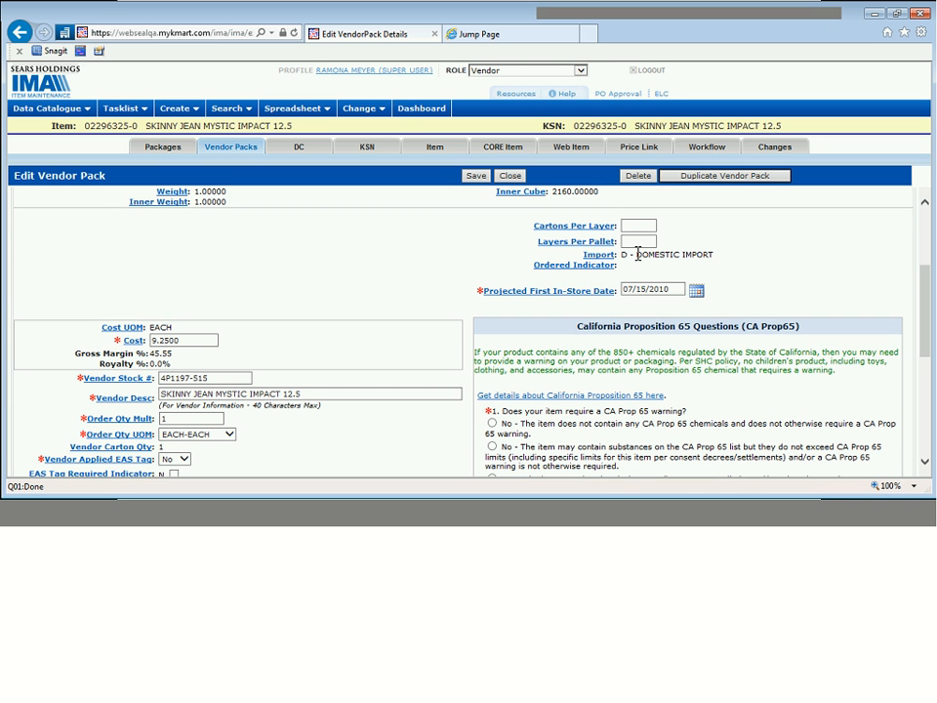
click(696, 291)
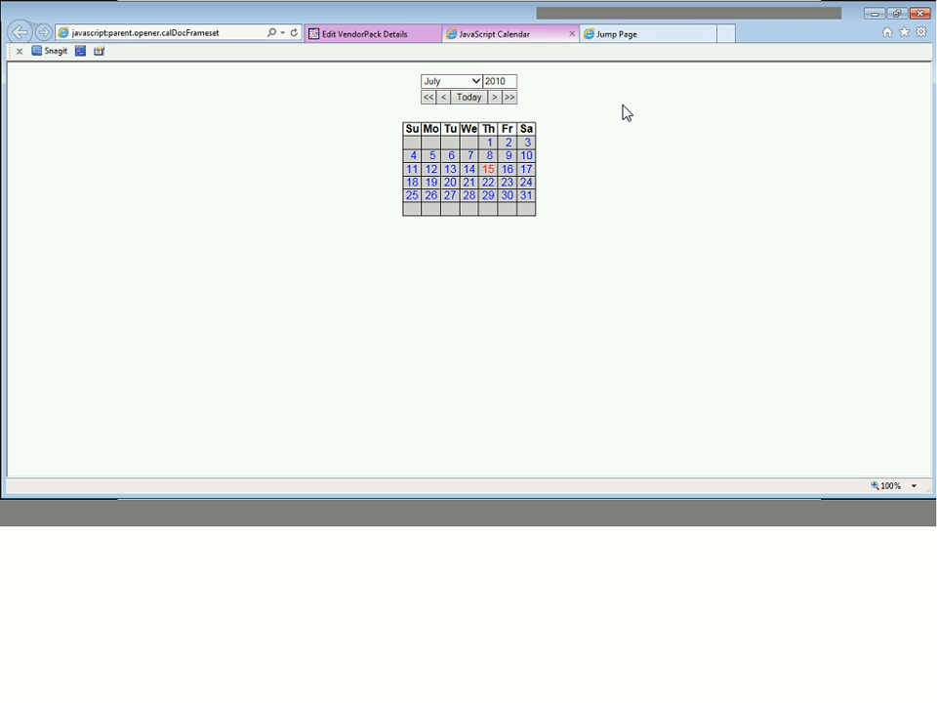
click(478, 97)
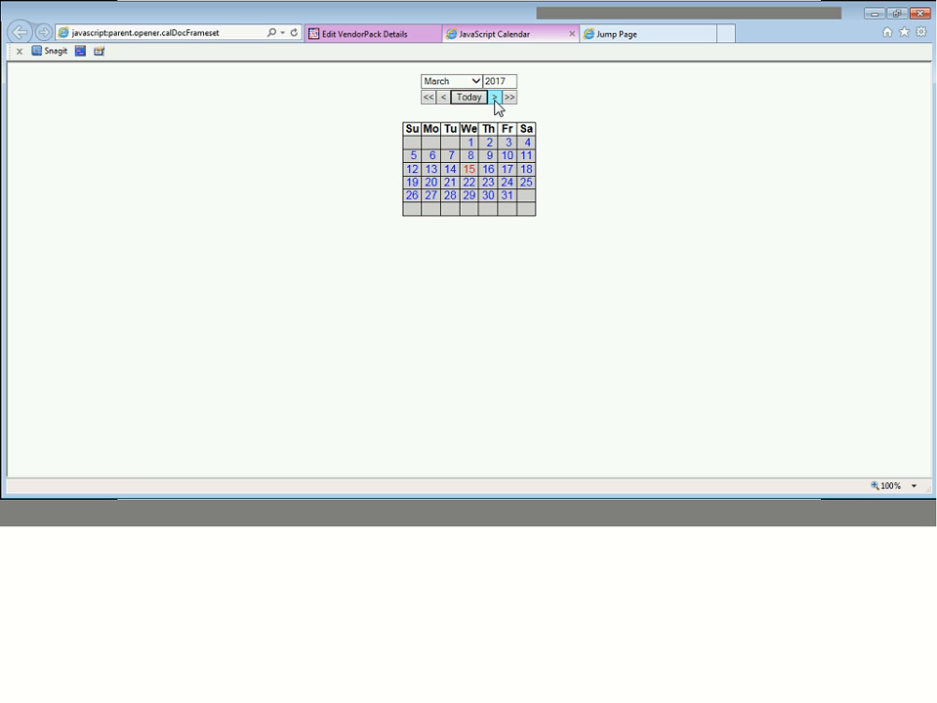
click(495, 98)
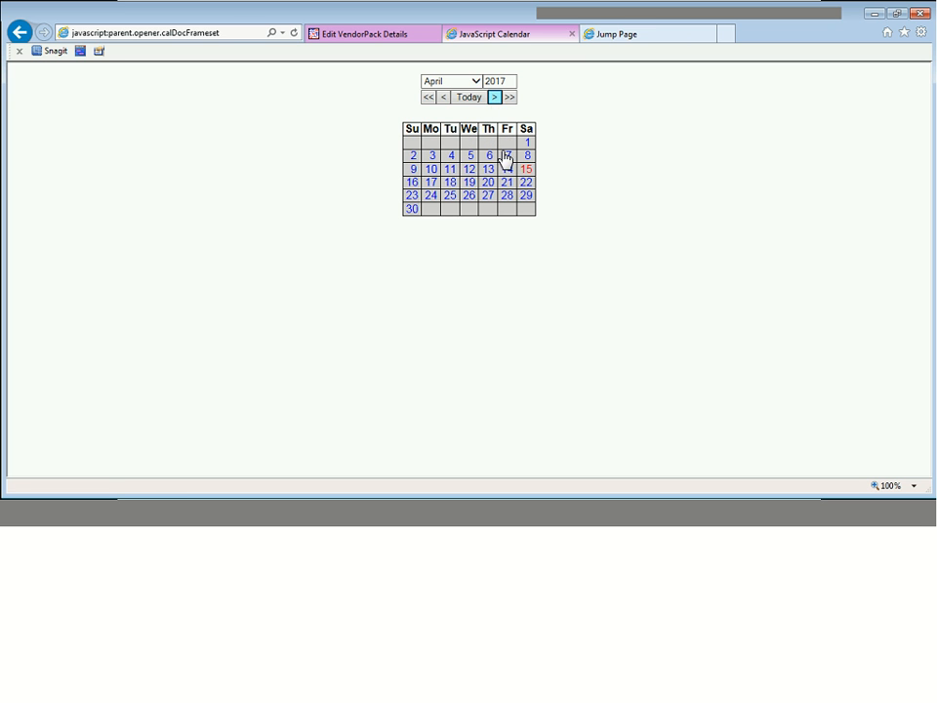
click(506, 197)
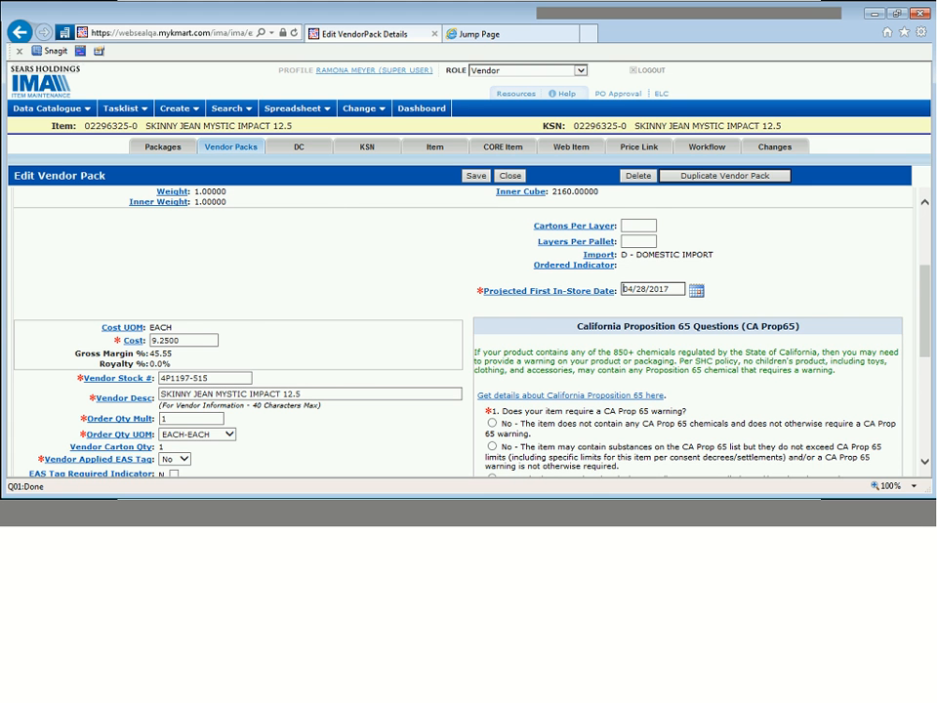
Step: Answer the CA Prop 65 questions: No for containing any listed chemicals, and No for a warning label on the package
drag(927, 304, 928, 348)
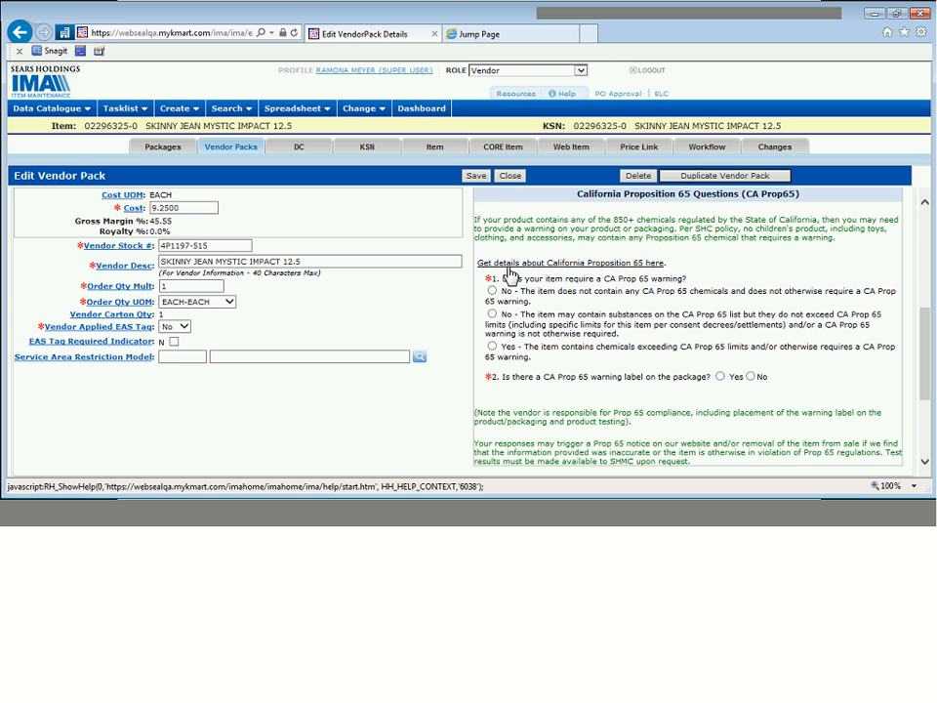
click(493, 291)
click(752, 377)
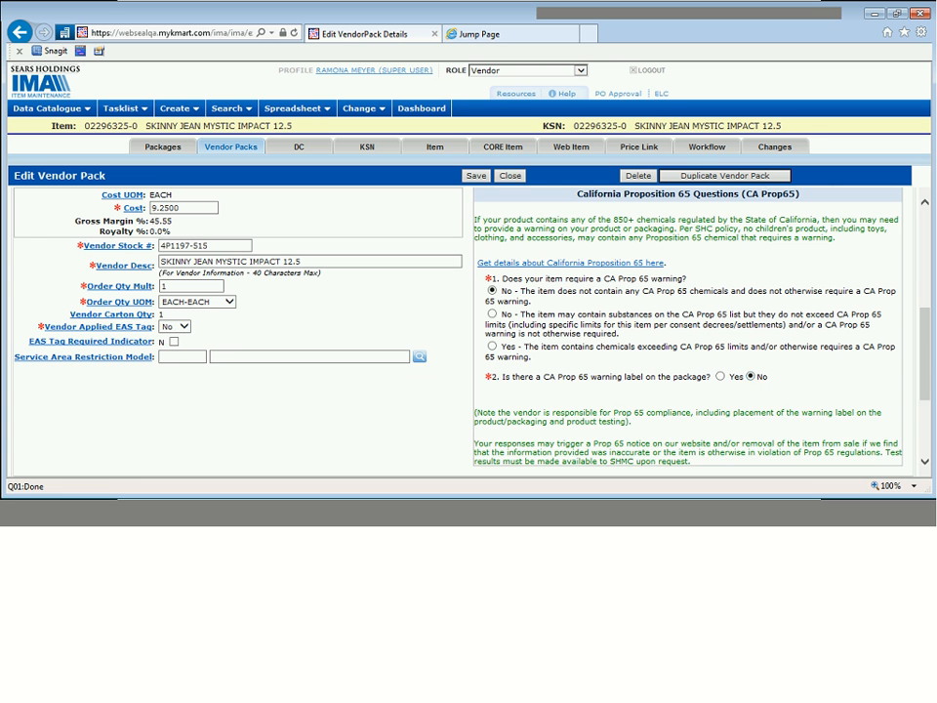
Step: Save the changes to the duplicated vendor pack, staying on its form instead of leaving without saving
drag(922, 355, 927, 268)
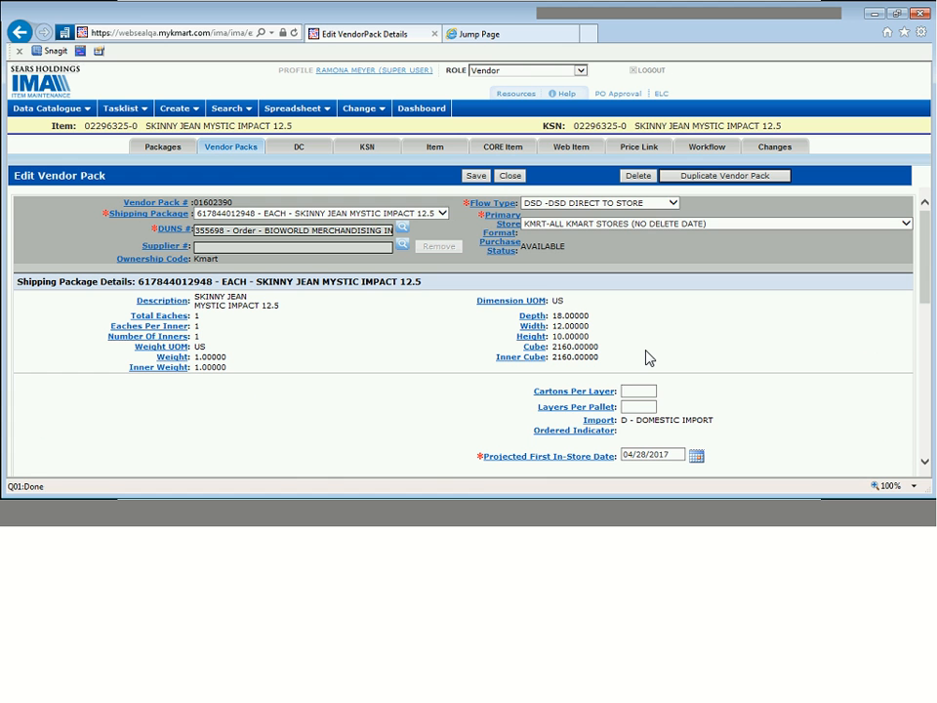
click(708, 145)
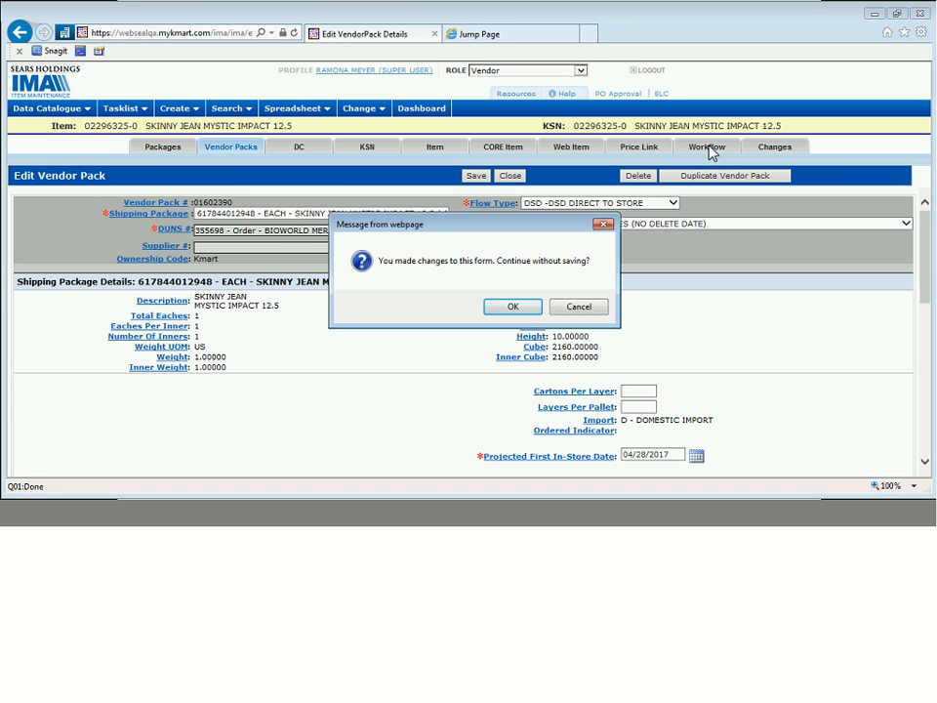
click(596, 312)
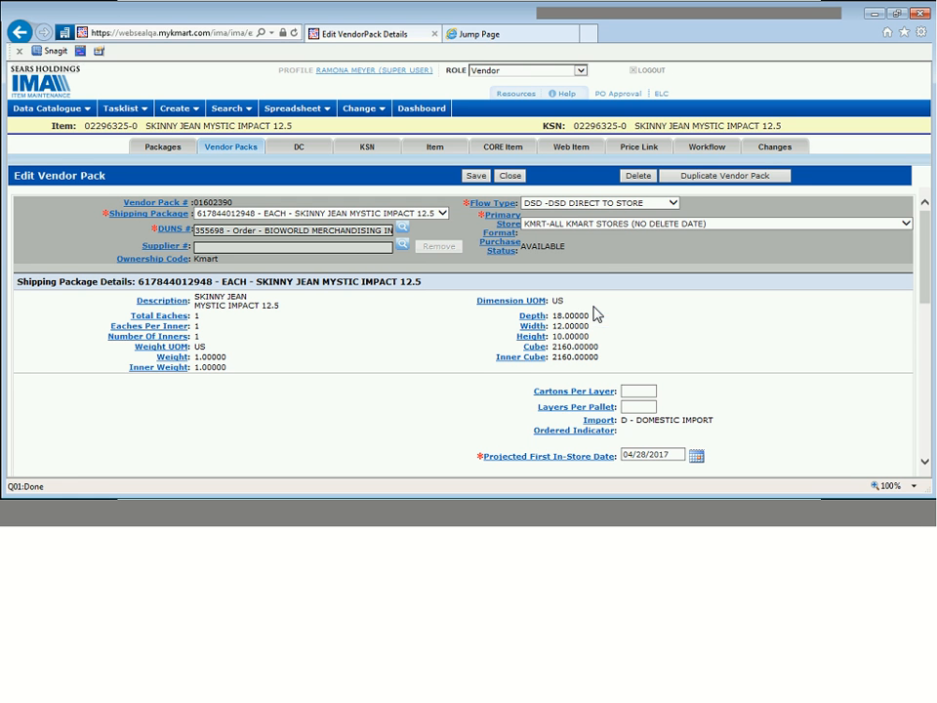
click(475, 177)
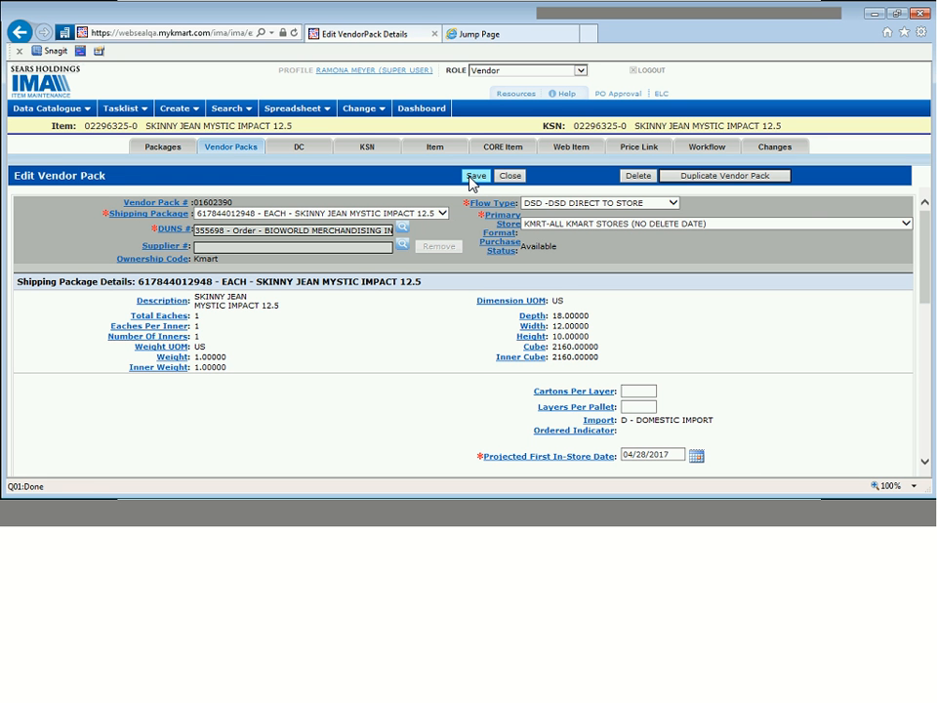
Step: Check the duplicated vendor pack's workflow task for errors, set it to Approve and submit it with warnings ignored
click(717, 152)
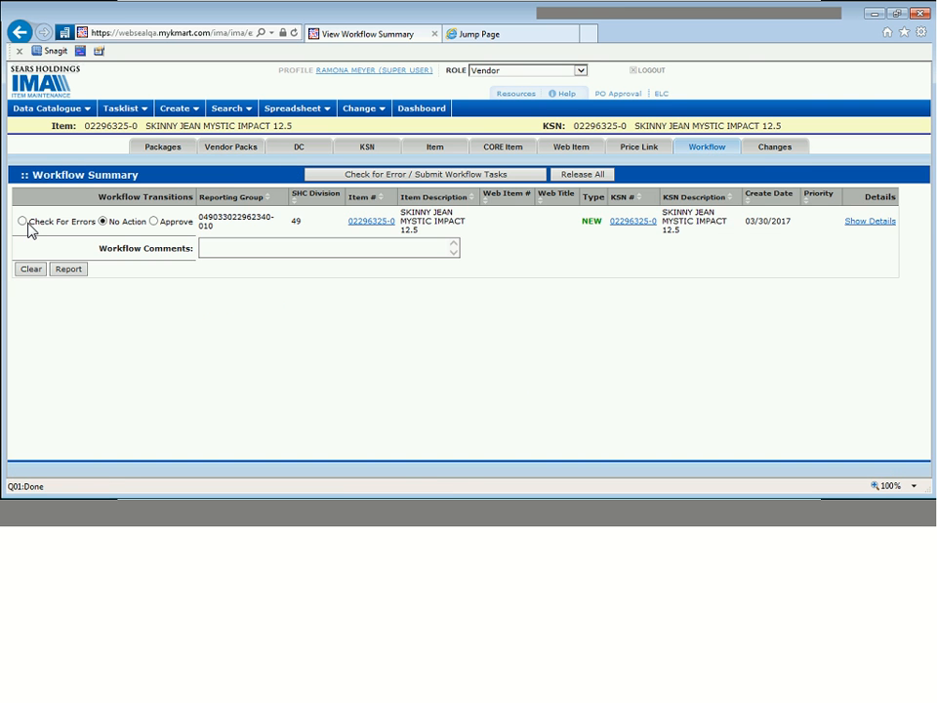
click(22, 222)
click(310, 177)
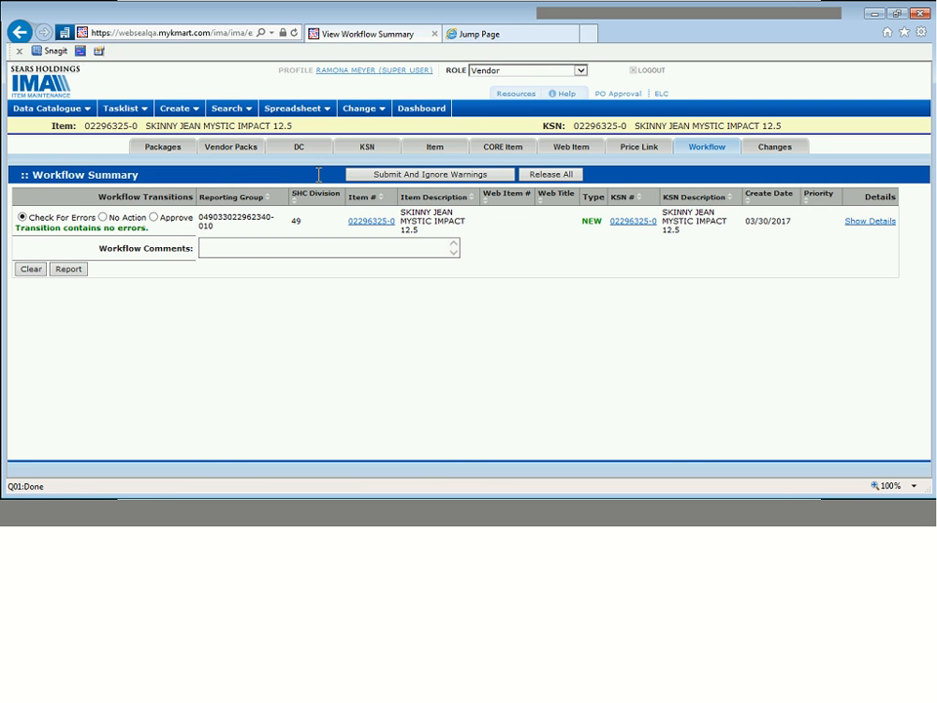
click(154, 218)
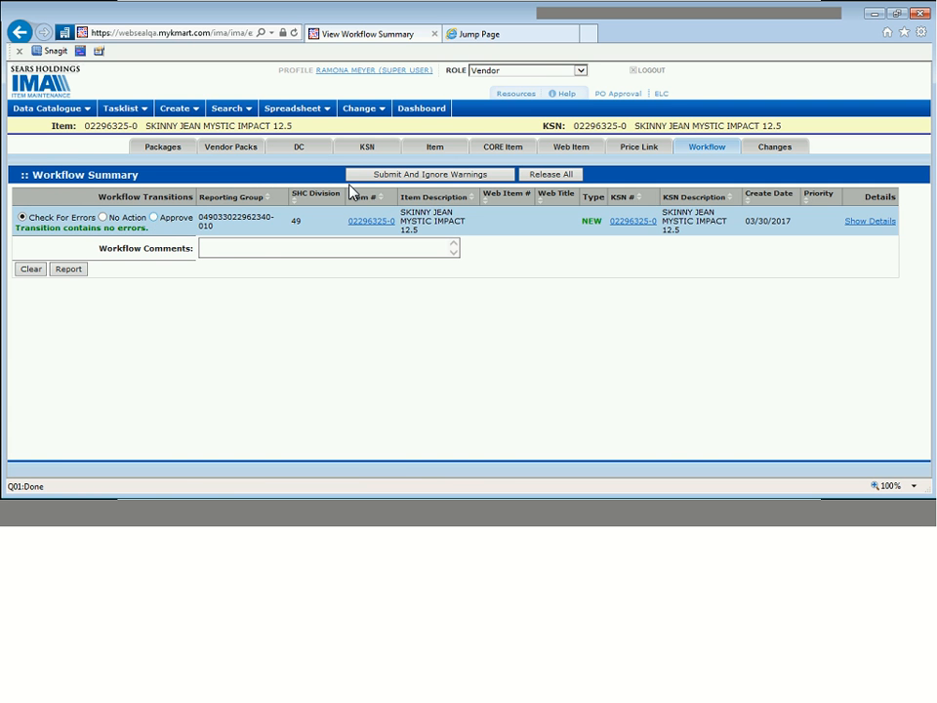
click(394, 180)
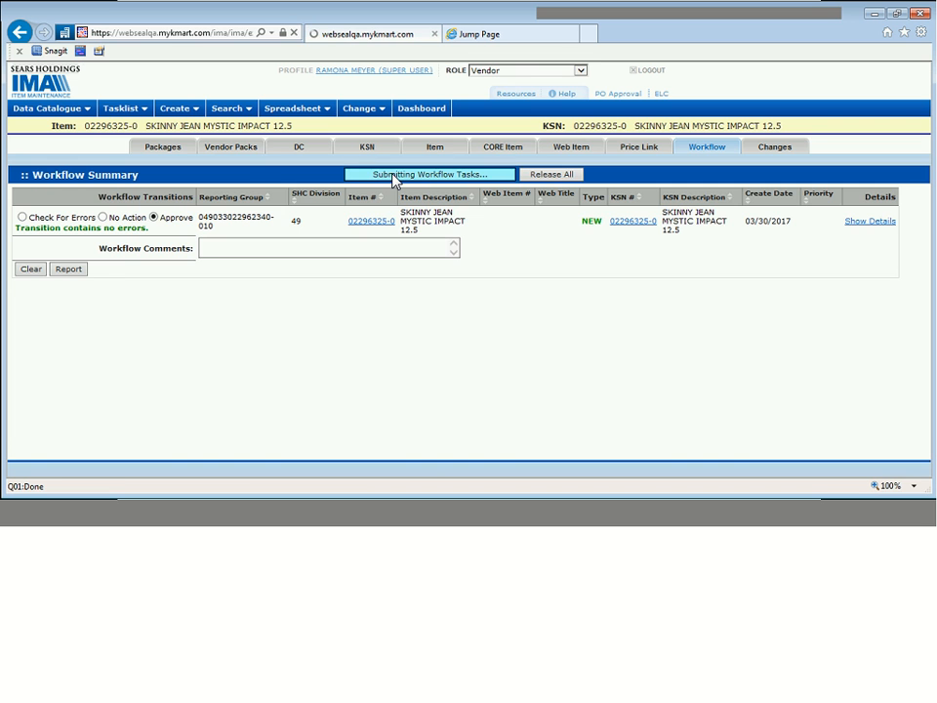